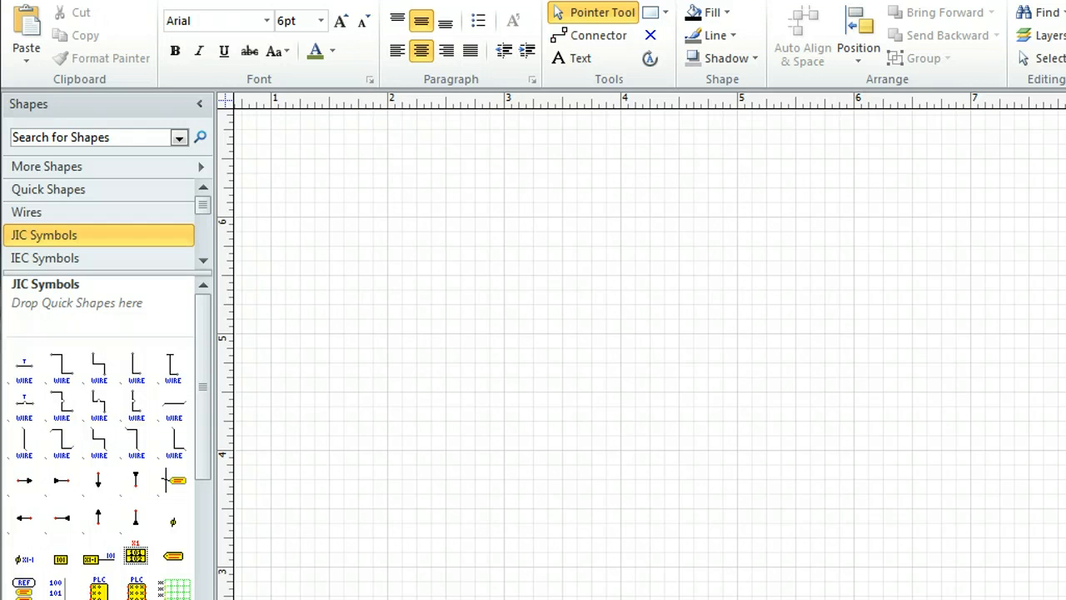
Switch to the browser to examine the reference photo of the marine switchboard cabinets, and return to the Visio drawing
key("alt+Tab")
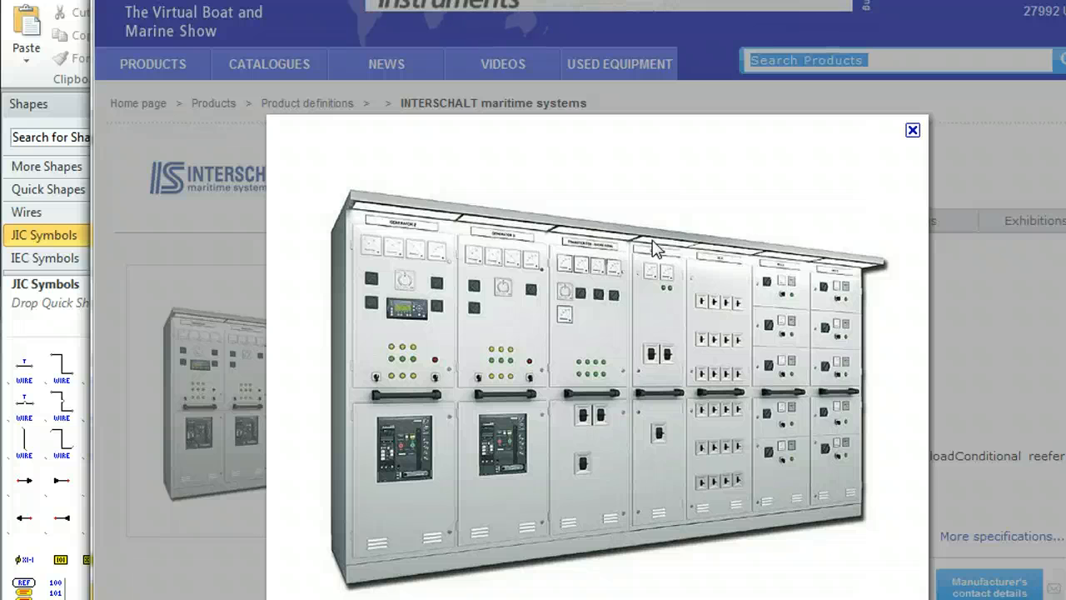
left_click(860, 97)
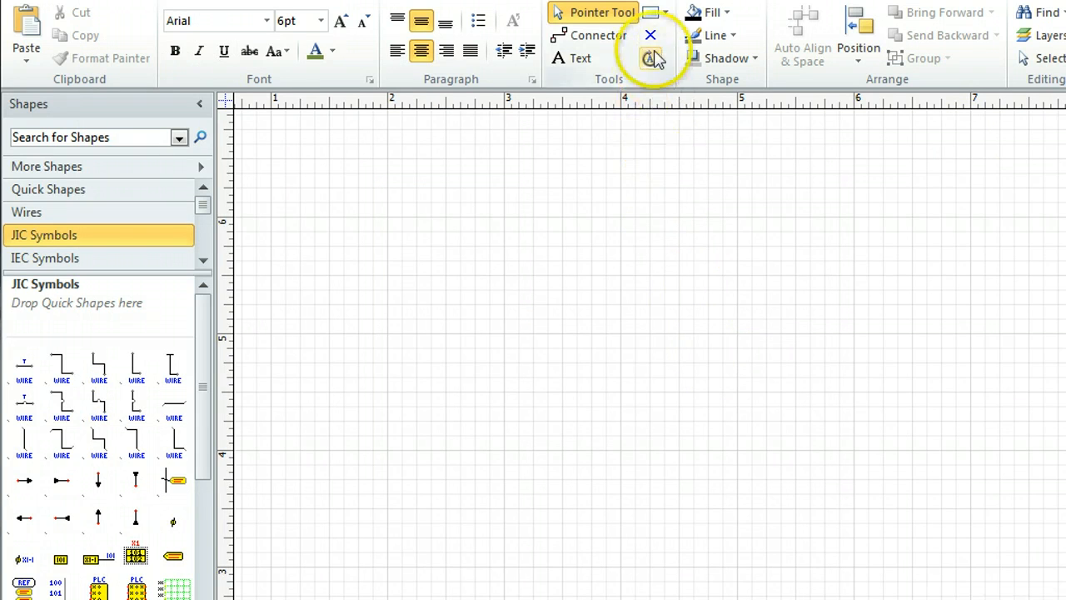
Draw a black-filled base strip about 2 inches wide and a frame rectangle about 2.1 by 3.1 inches standing on it
left_click(651, 11)
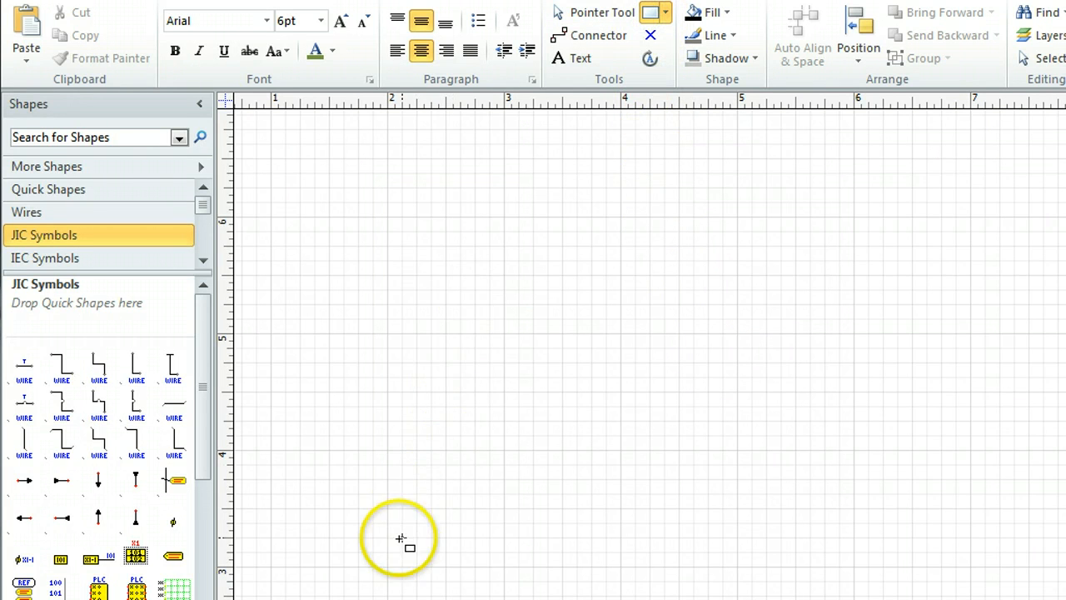
left_click_drag(389, 578, 617, 574)
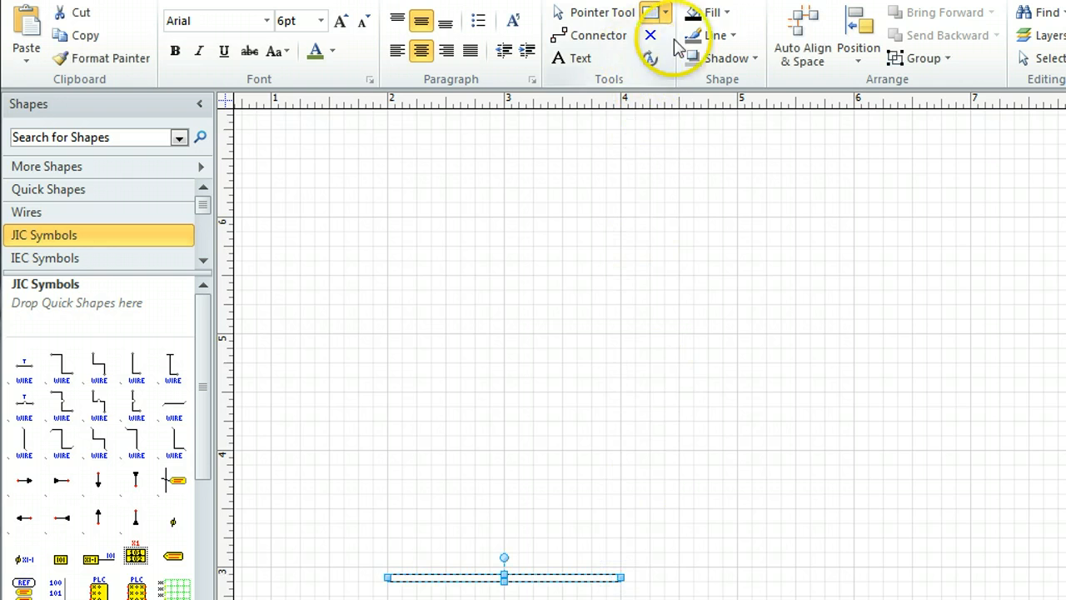
left_click(690, 14)
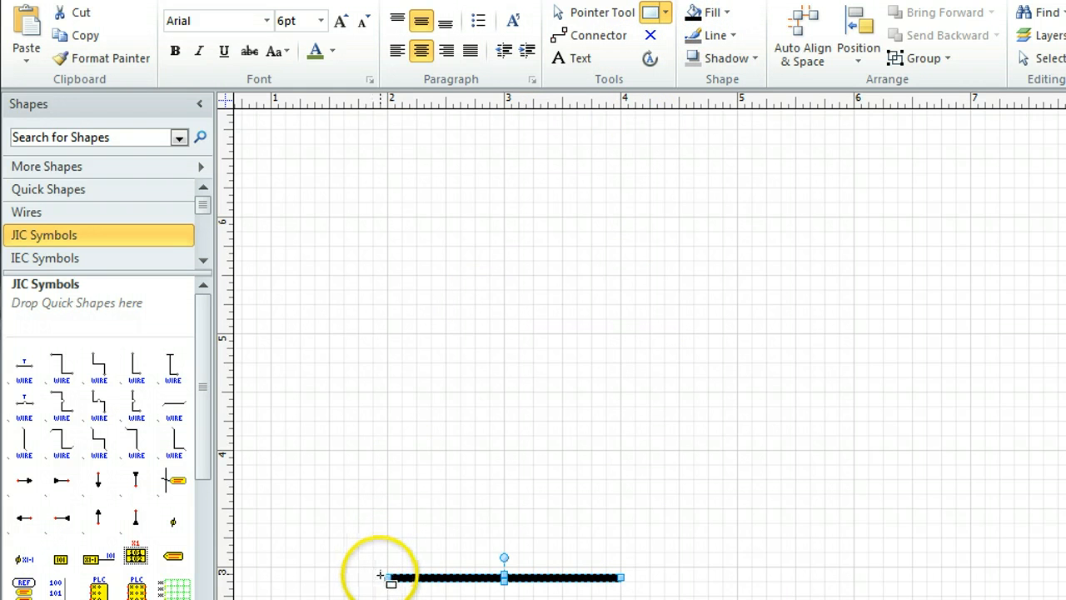
left_click_drag(380, 574, 629, 209)
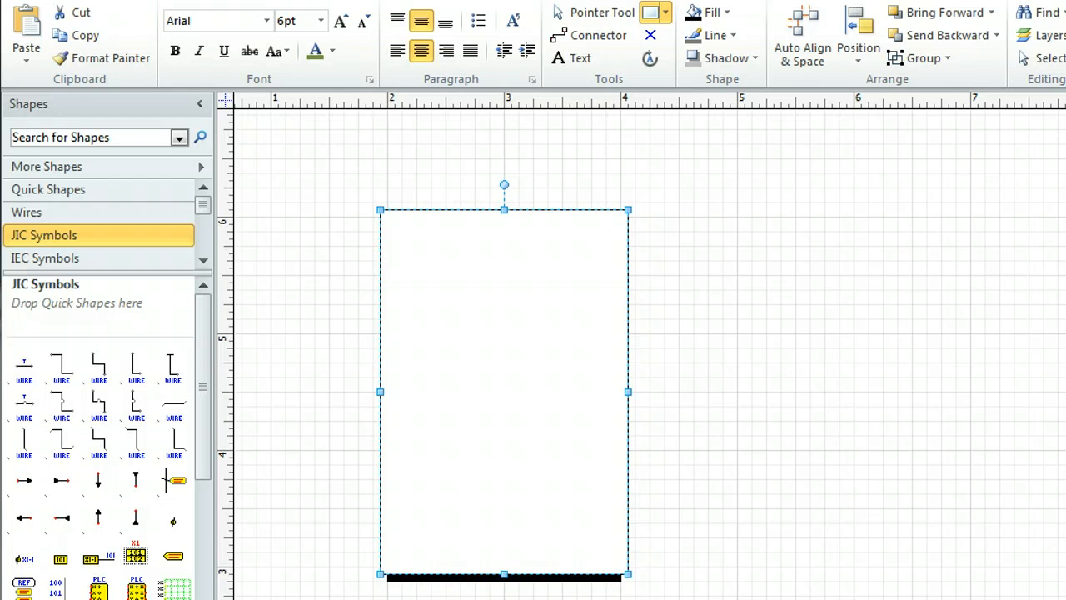
Offset the frame rectangle's outline and delete the outer offset copy, keeping the inner one
left_click(495, 1)
left_click(538, 40)
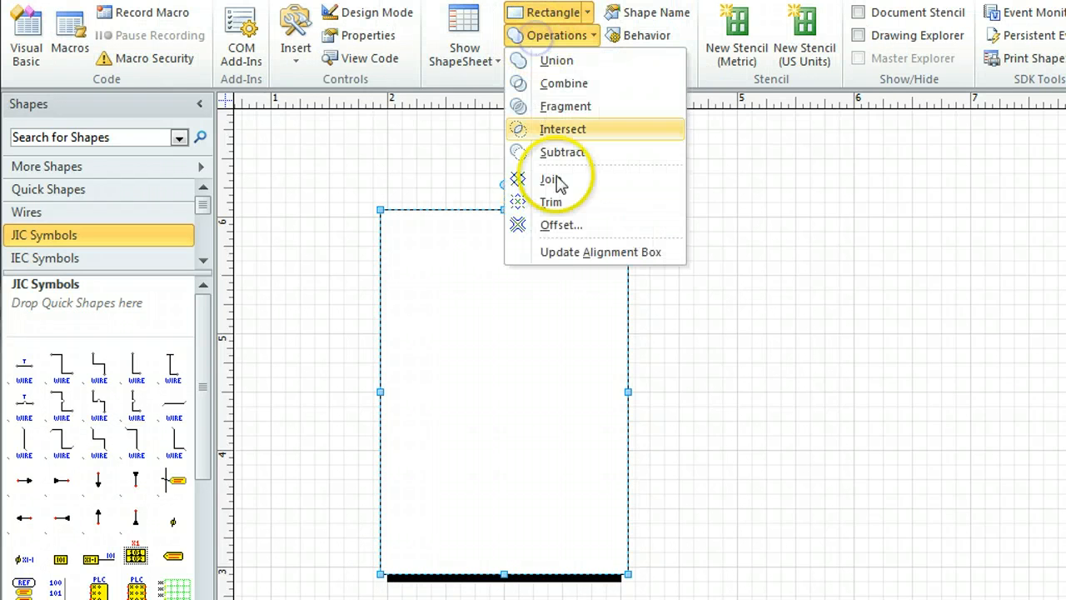
left_click(561, 225)
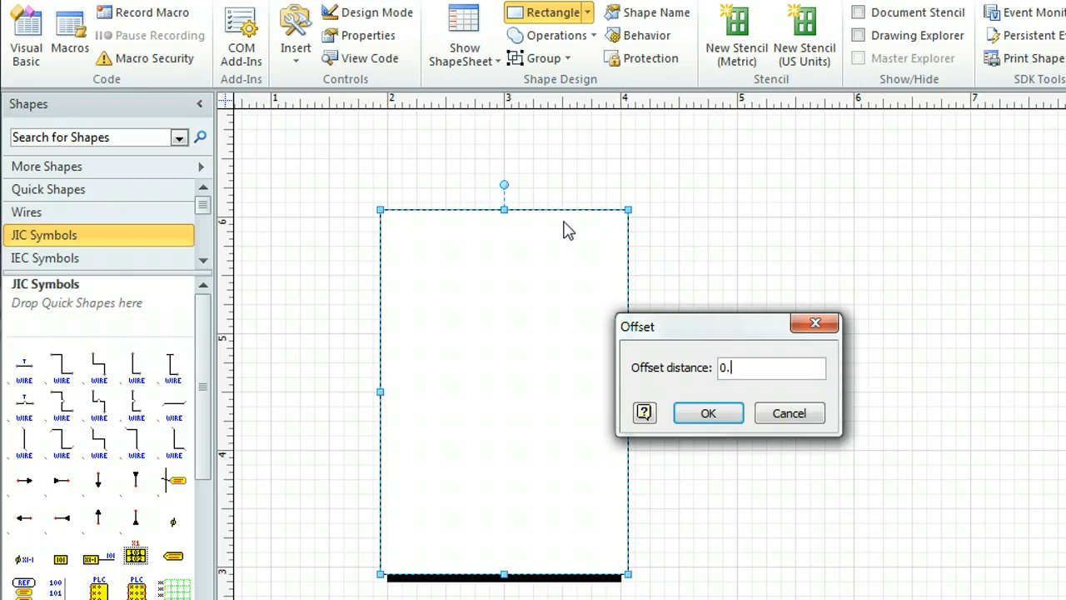
key("Return")
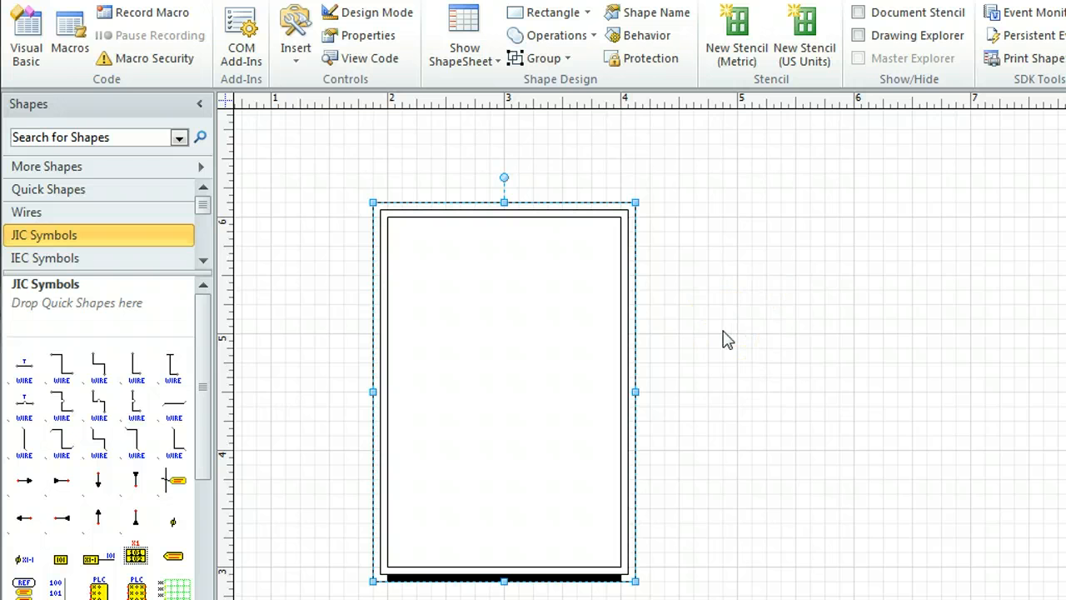
left_click(690, 436)
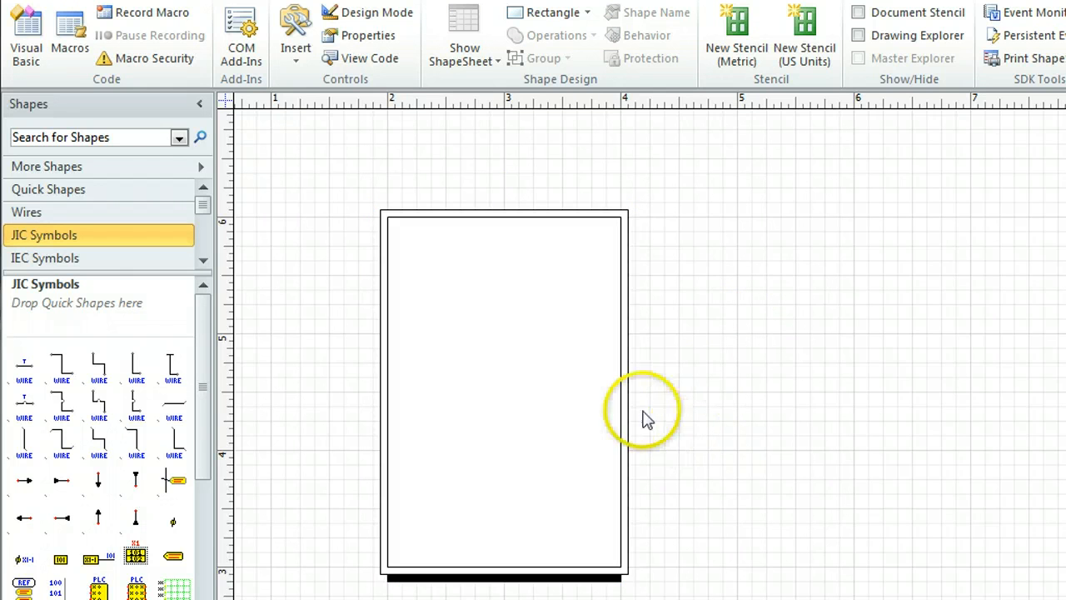
Combine the two nested rectangles into a hollow frame and group it with the black base strip
left_click_drag(362, 186, 654, 574)
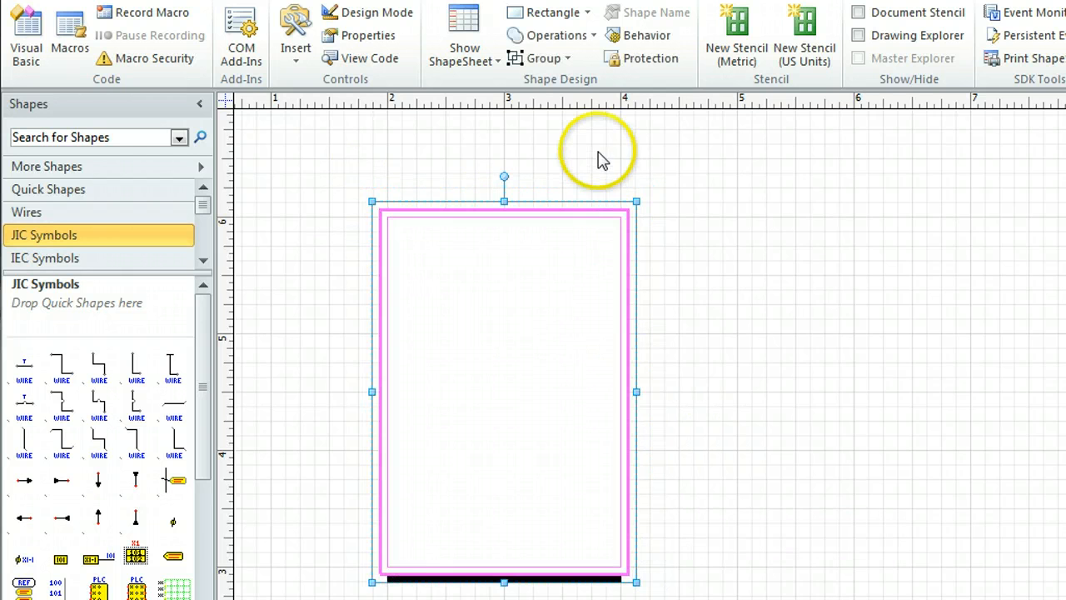
left_click(550, 36)
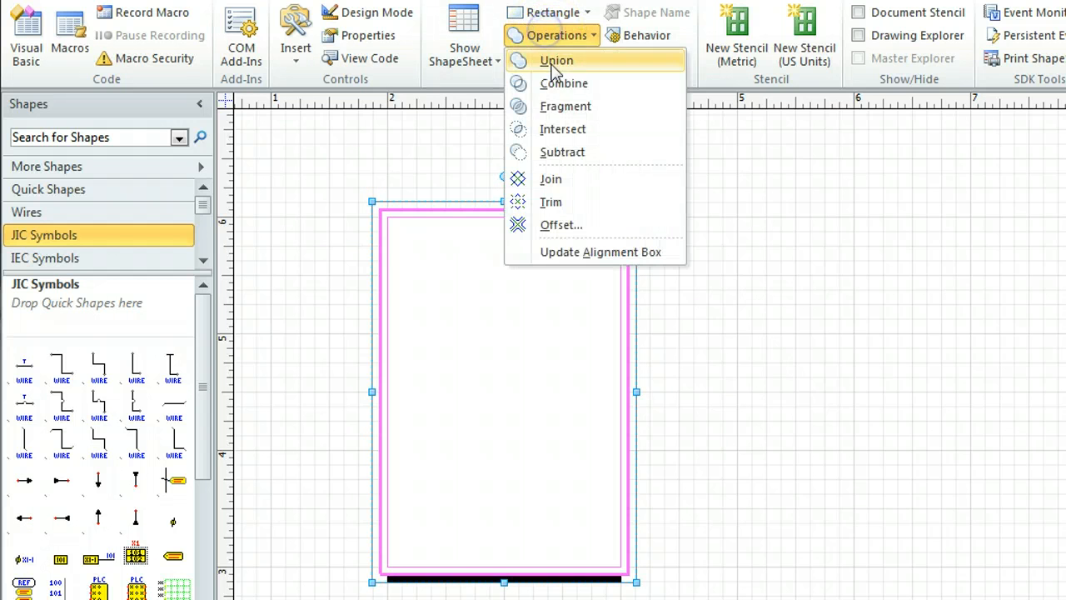
left_click(529, 83)
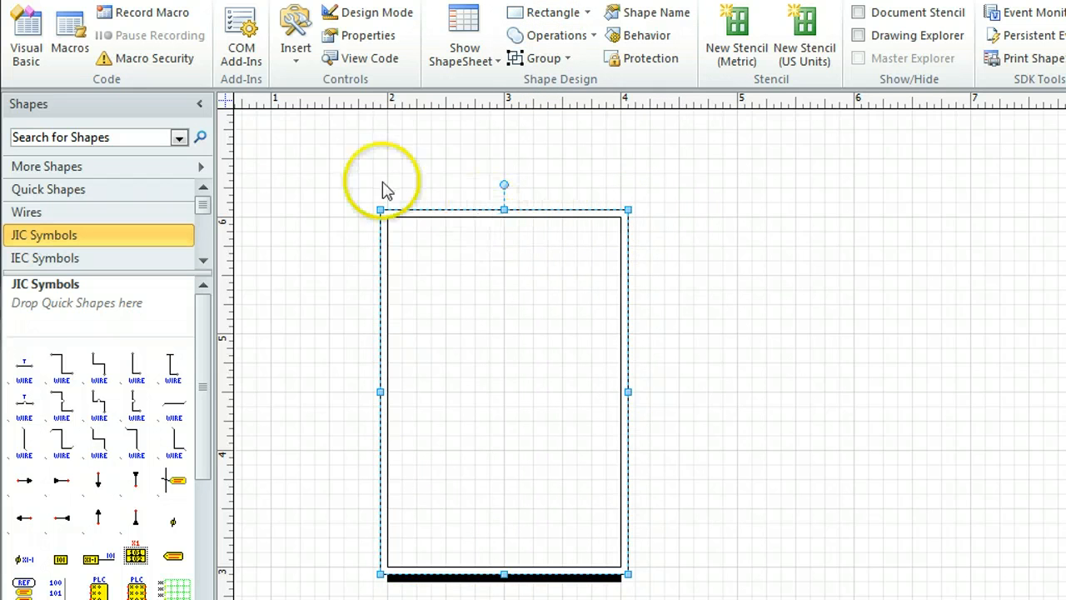
left_click_drag(337, 178, 665, 583)
left_click(521, 60)
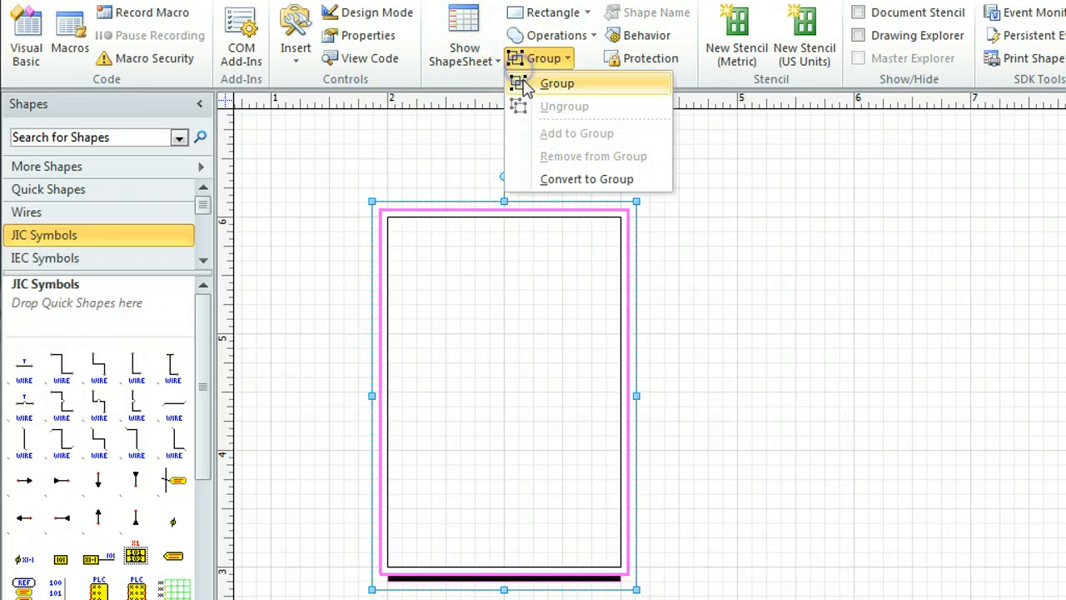
left_click(556, 83)
left_click(522, 155)
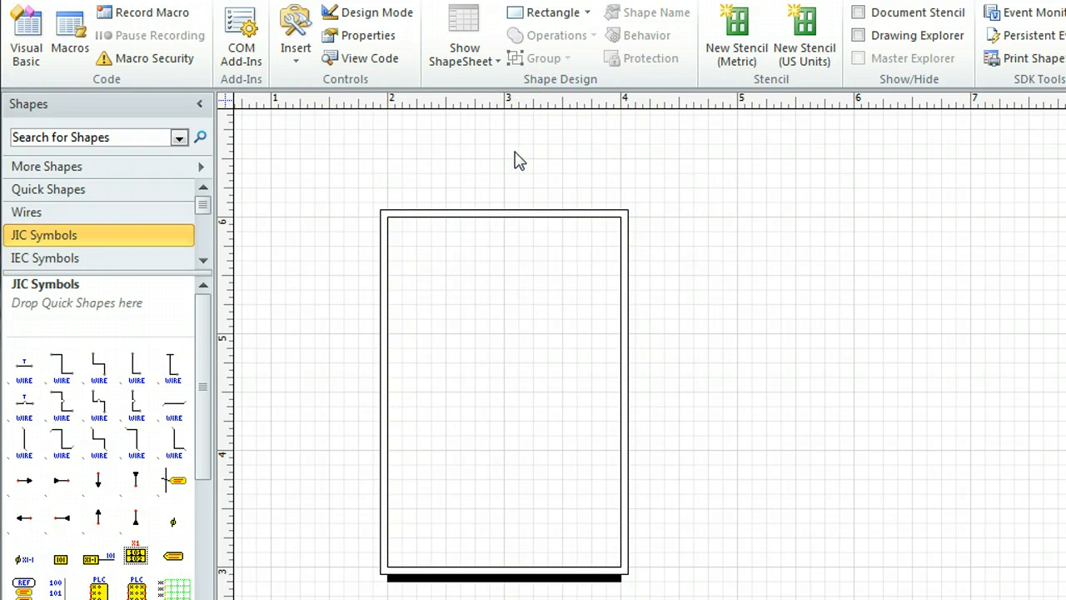
Draw a 1 by 1 inch square in the frame's upper-left corner and a 1 by 0.5 inch rectangle beside its lower half
left_click(542, 13)
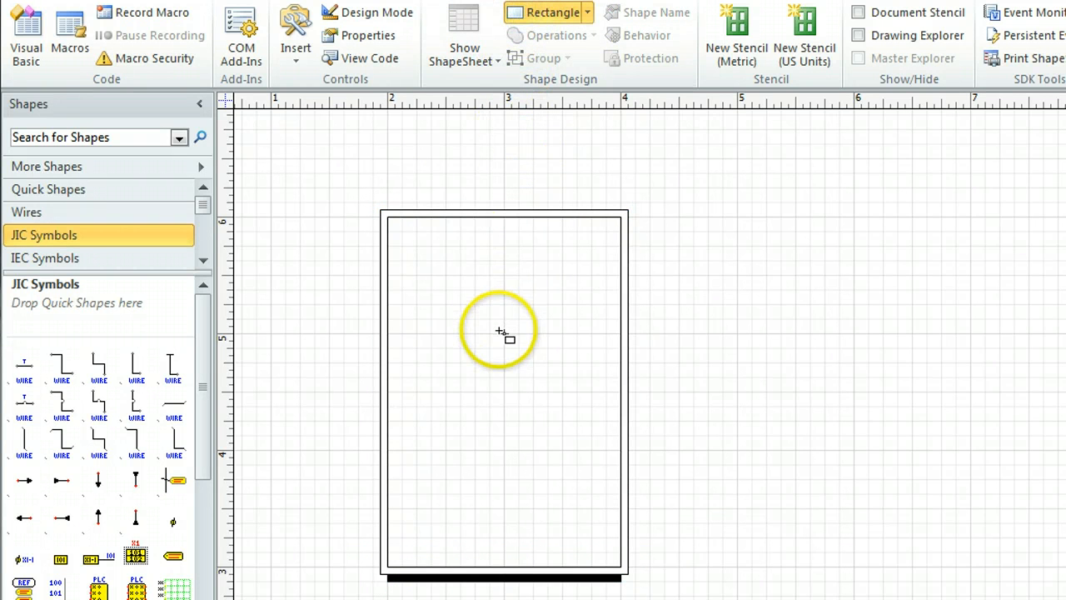
left_click_drag(500, 333, 388, 217)
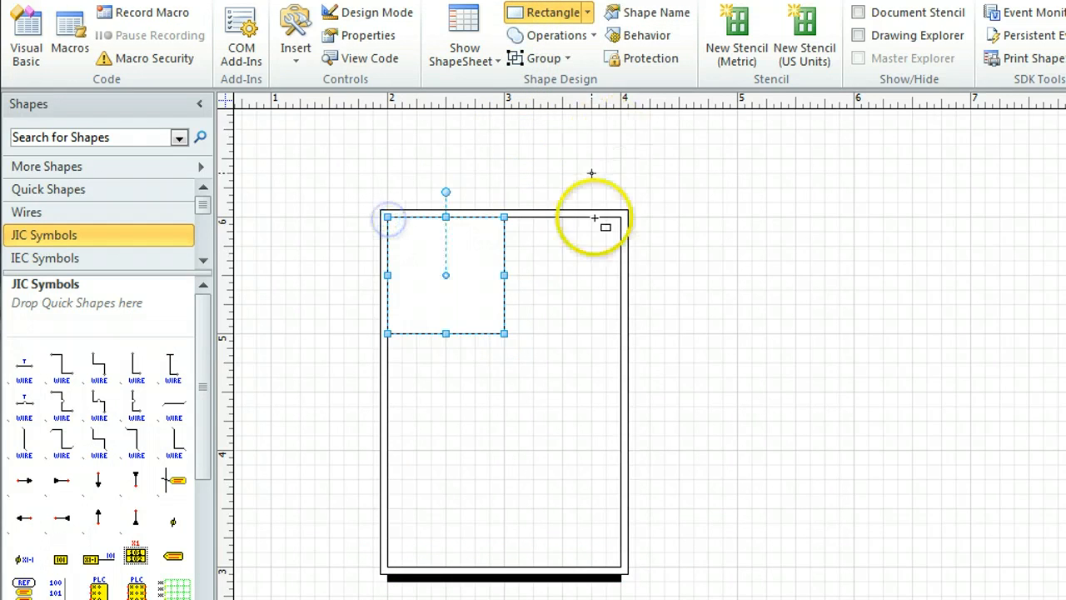
left_click_drag(619, 277, 504, 333)
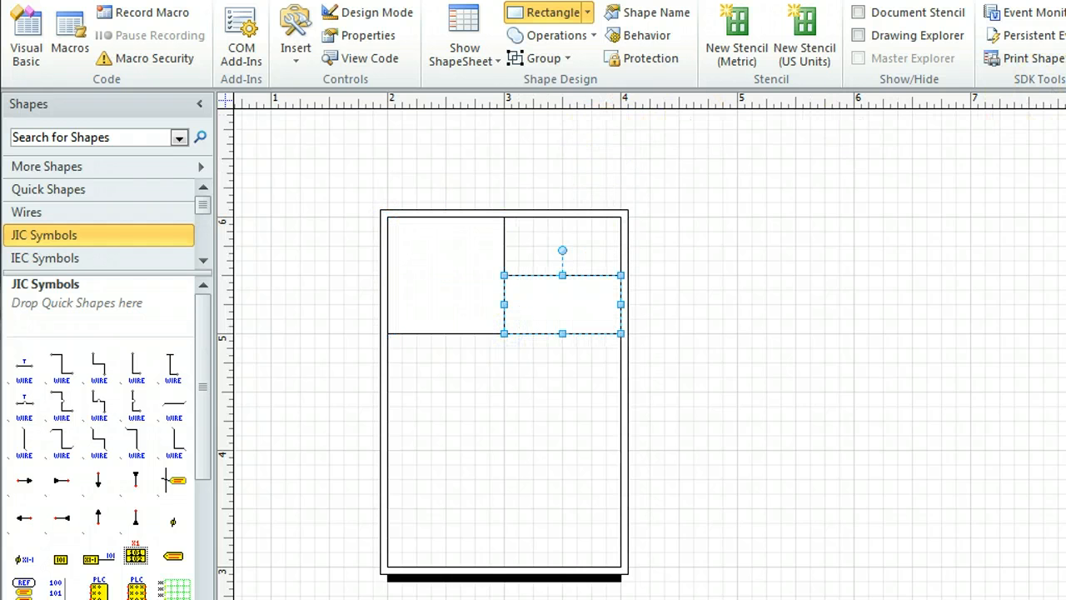
Move the small rectangle and the square out of the frame to the empty area on its right
key("ctrl+1")
left_click(839, 262)
left_click_drag(617, 322, 838, 319)
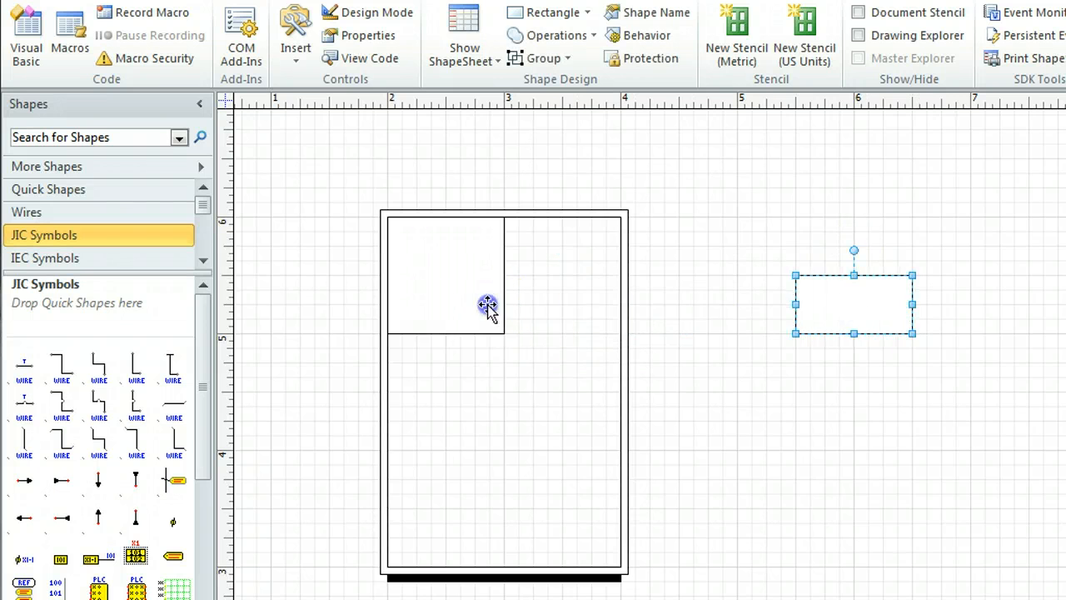
left_click_drag(483, 305, 749, 308)
left_click(763, 419)
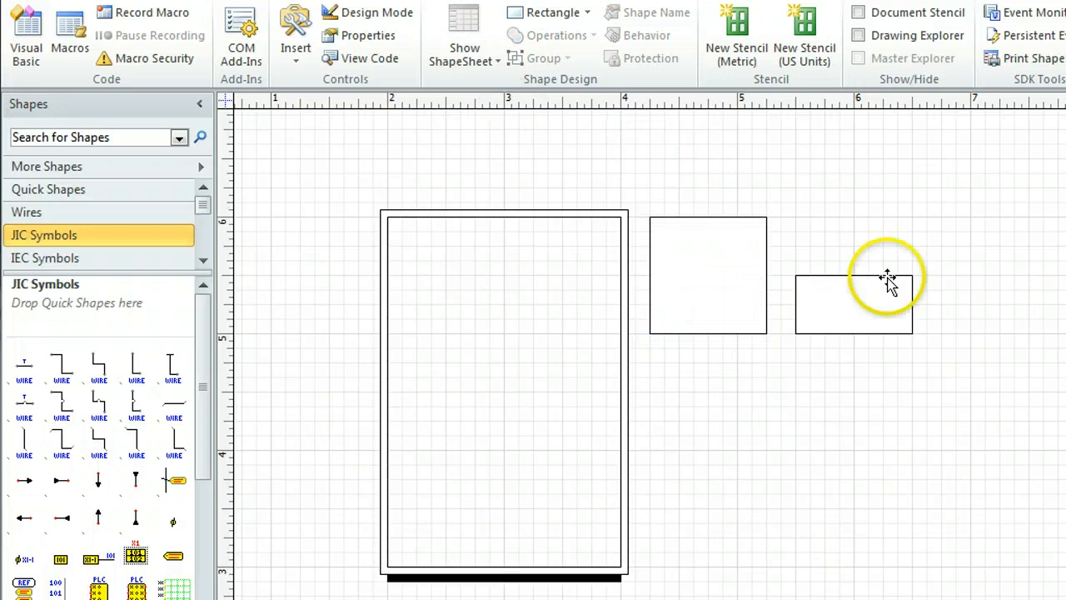
Create a schematic symbol from the grouped frame in a new stencil: reference Frame1, description "Modular system frame", and Frame as name, prompt and type
left_click(590, 217)
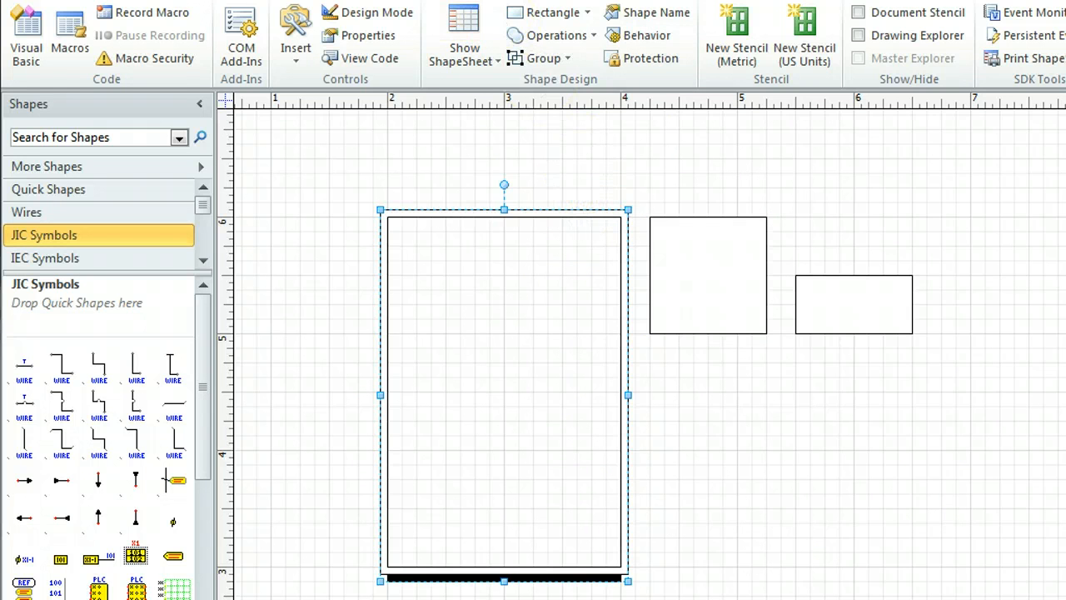
left_click(483, 0)
left_click(473, 13)
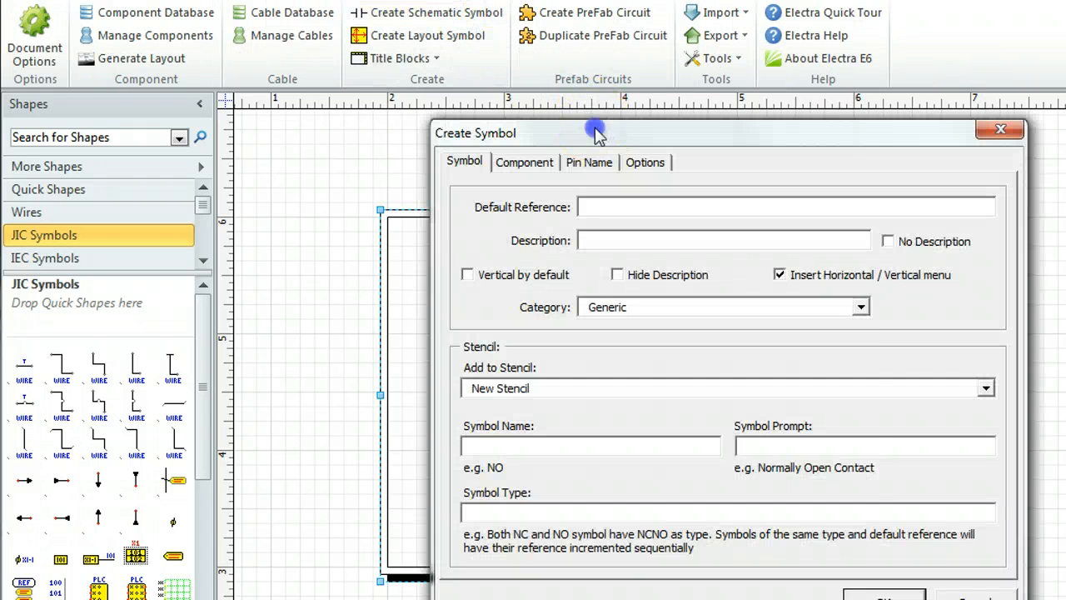
left_click_drag(595, 134, 434, 52)
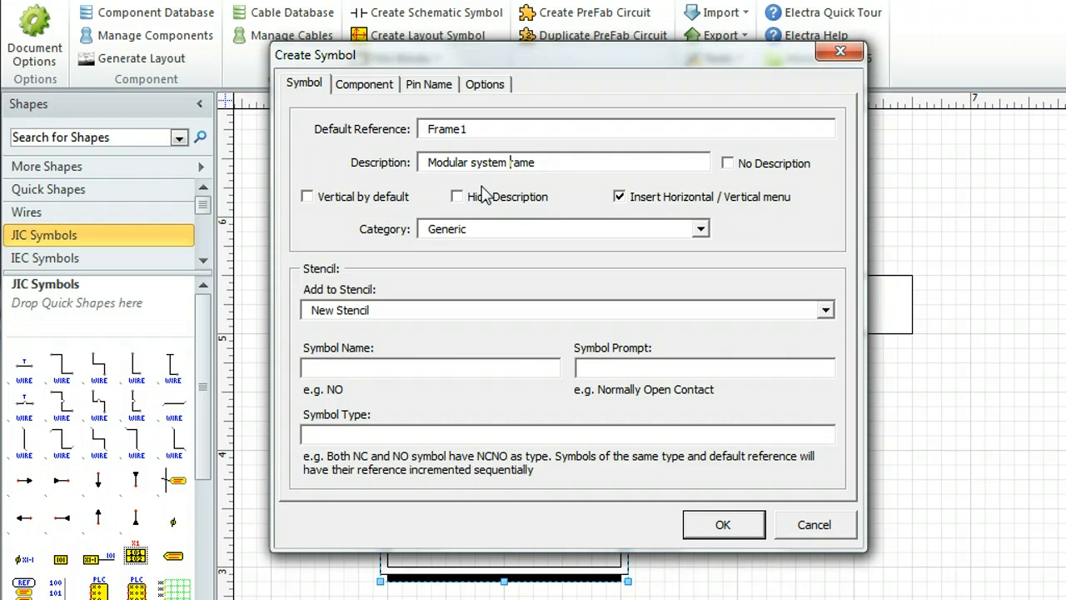
left_click(412, 364)
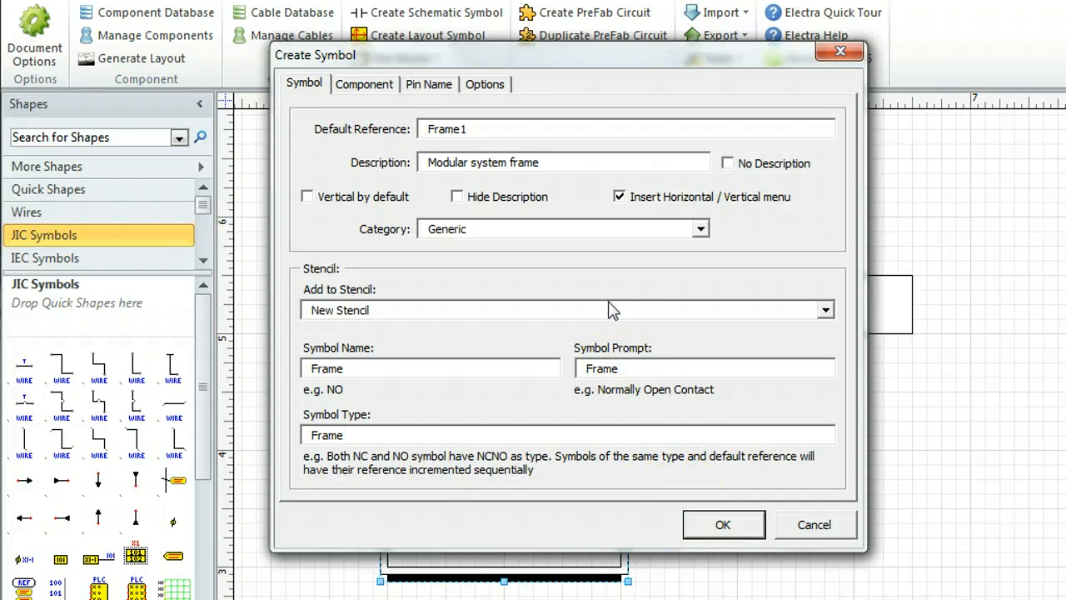
left_click(737, 524)
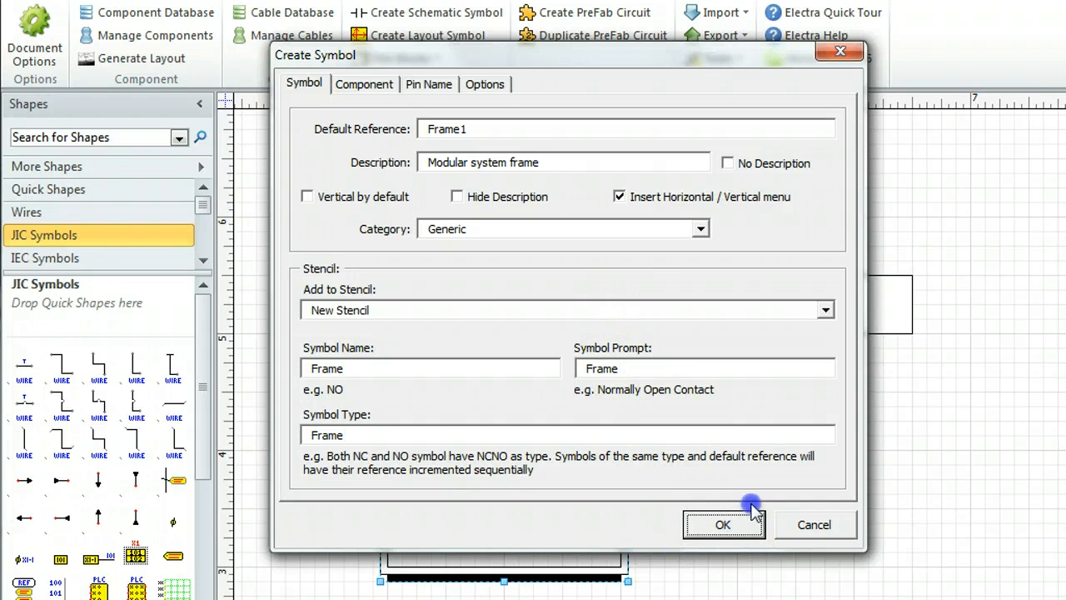
left_click(364, 83)
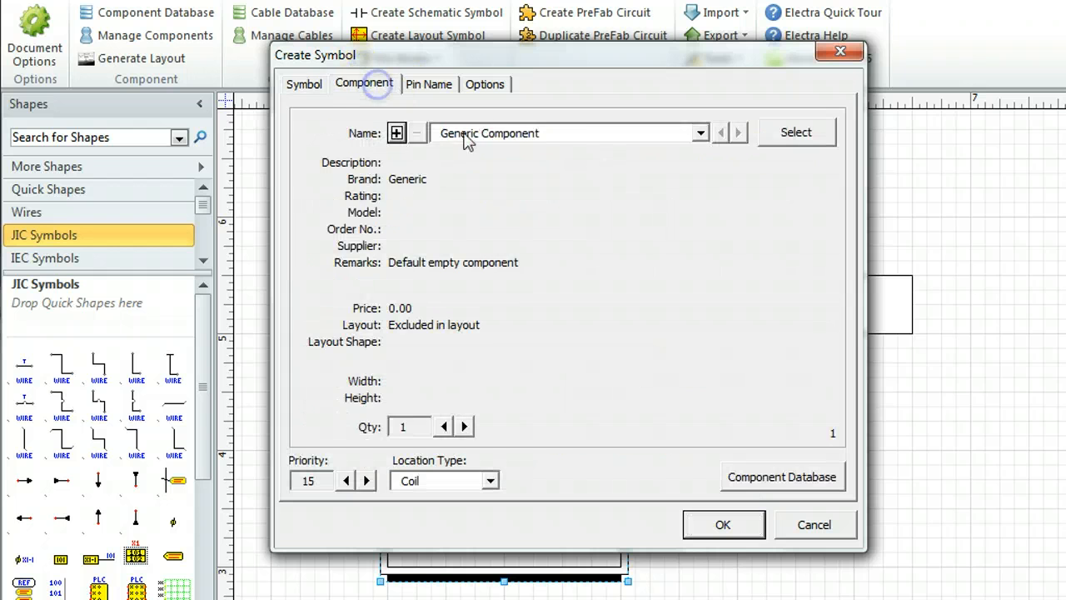
left_click(303, 83)
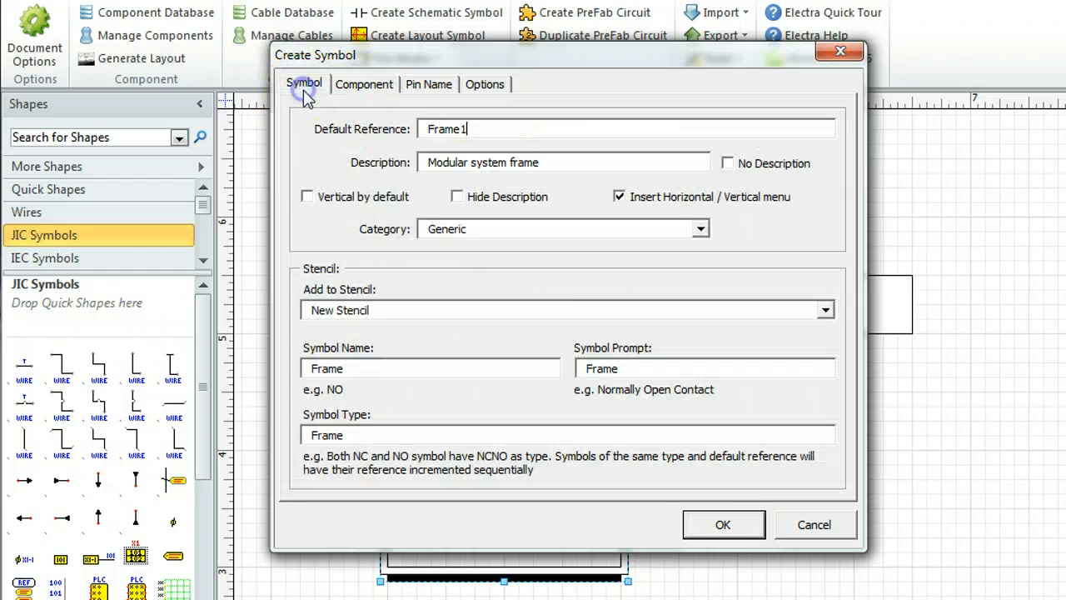
left_click(704, 523)
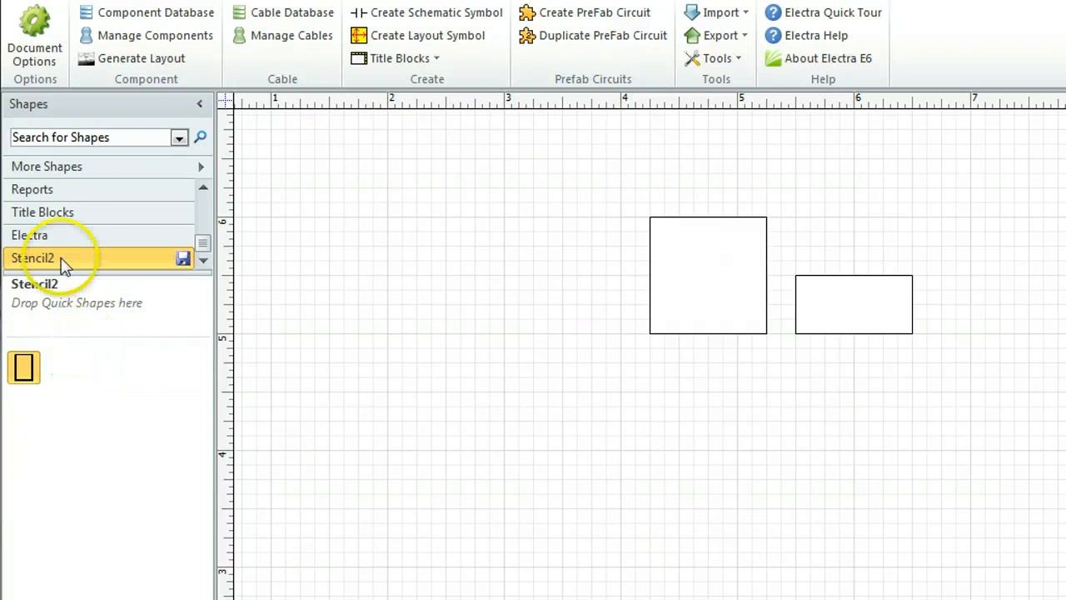
left_click(97, 408)
Create a schematic symbol from the square in Stencil2 with reference Mod1, type Mod, and "Module 1" as description, name and prompt
left_click(714, 319)
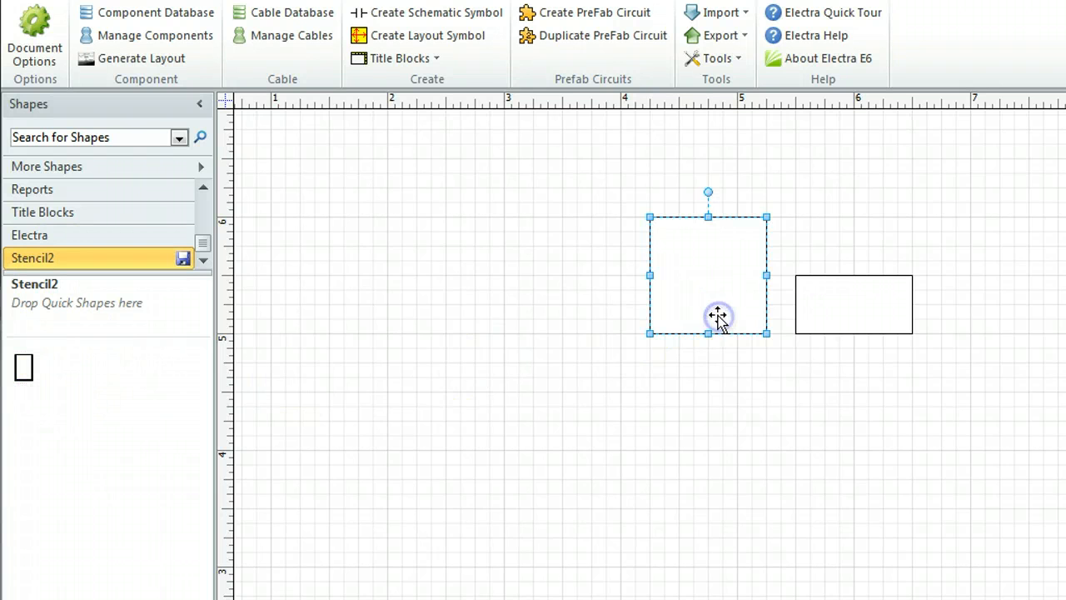
left_click(468, 12)
left_click_drag(572, 135, 428, 58)
left_click(482, 126)
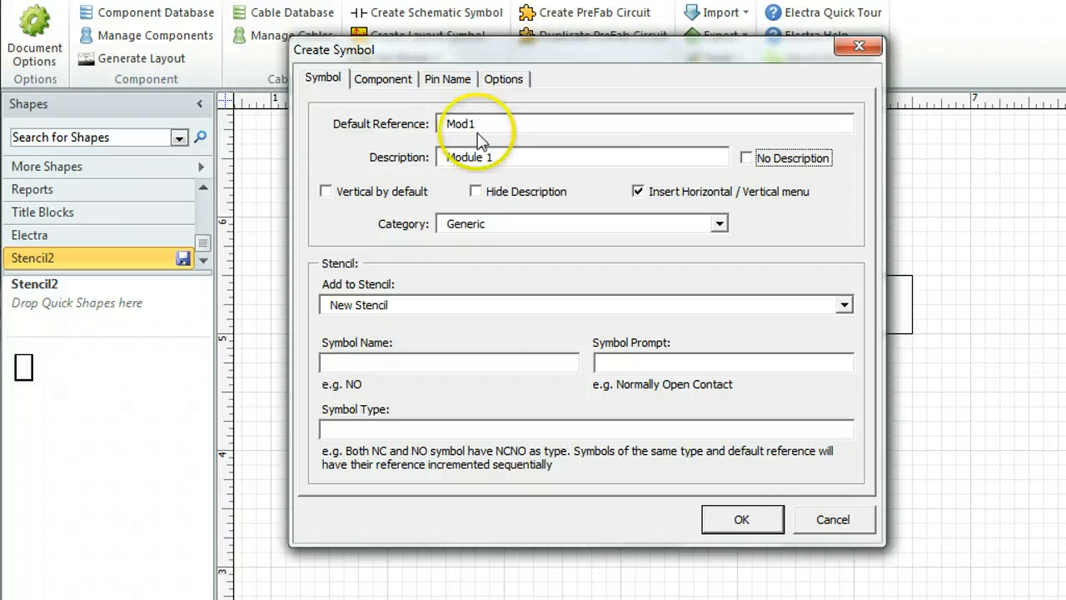
left_click(842, 305)
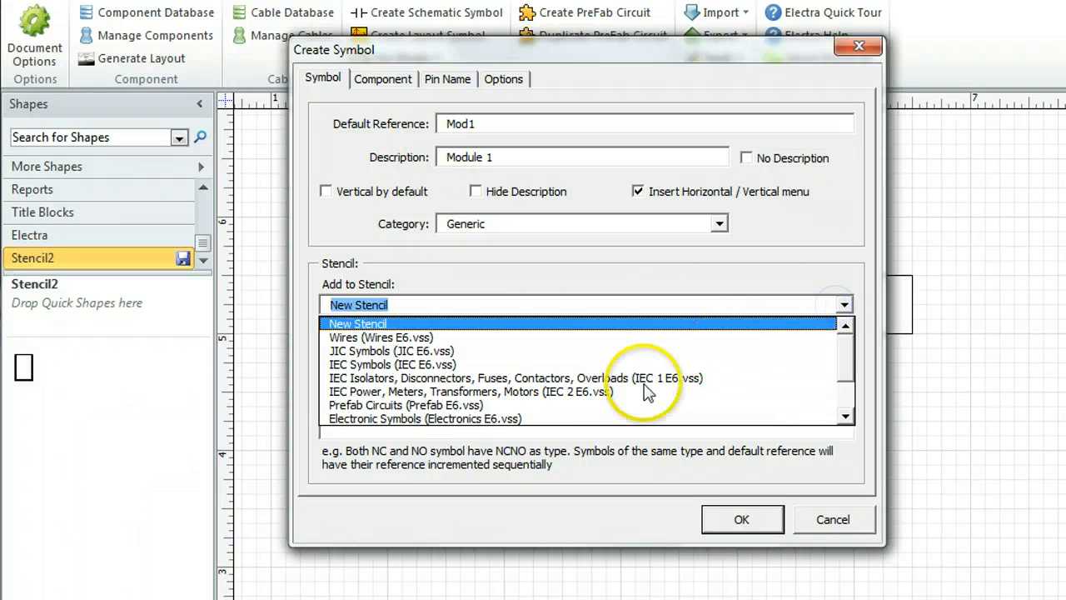
left_click(845, 394)
left_click(739, 417)
left_click(489, 367)
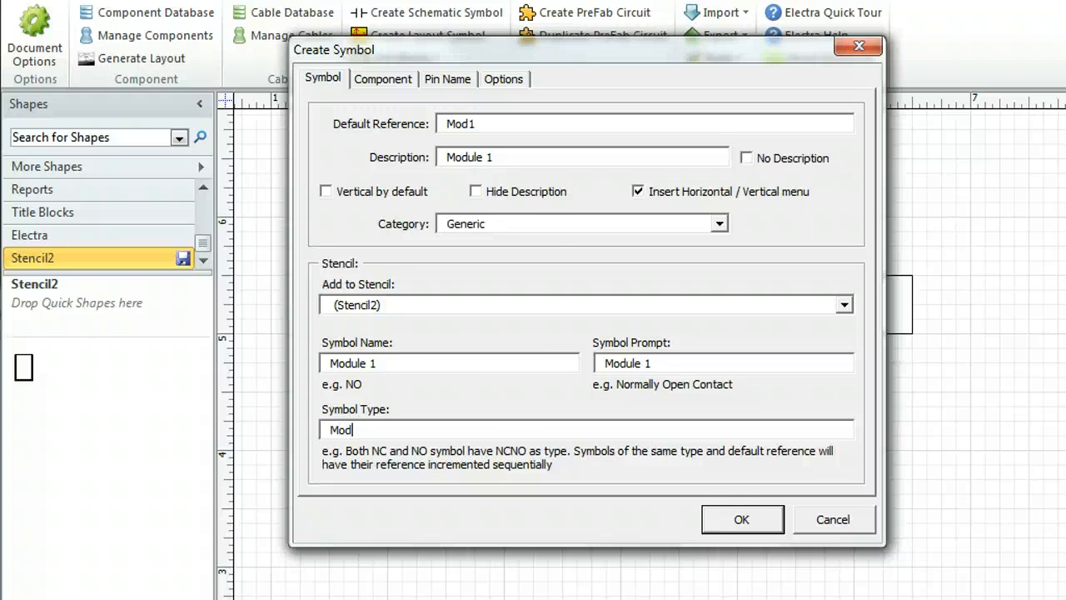
left_click(738, 520)
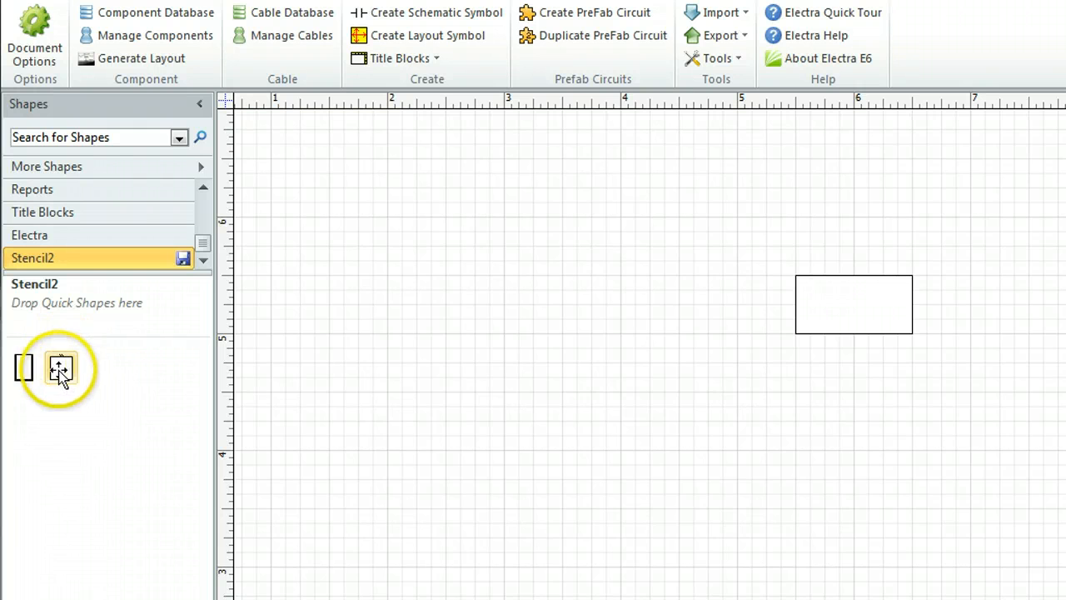
Place the Module 1 symbol on the page and move its reference and description labels inside the square
left_click_drag(66, 381, 450, 414)
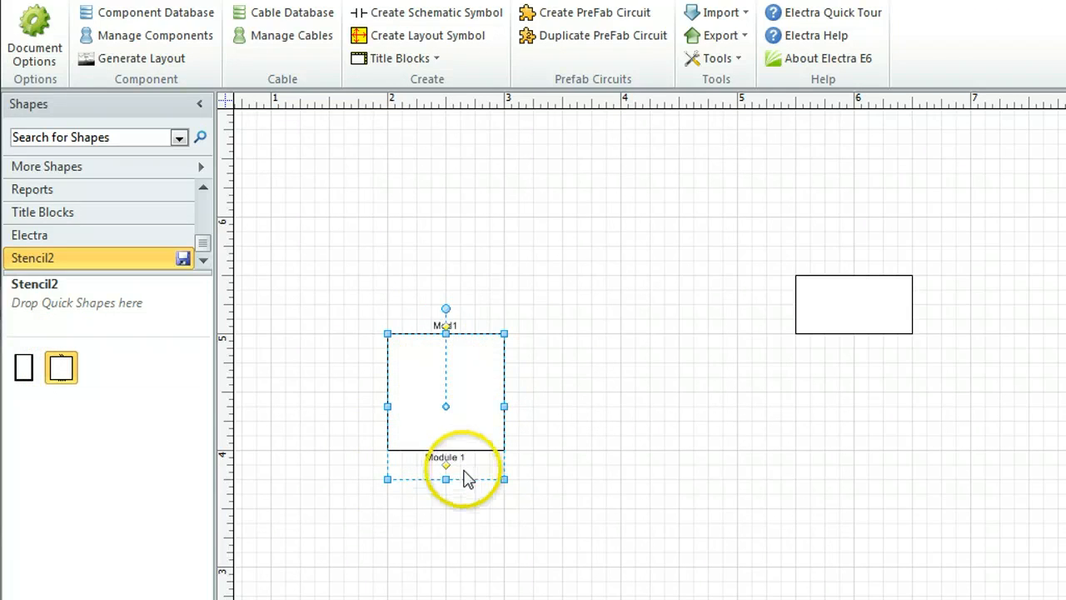
left_click_drag(446, 466, 446, 429)
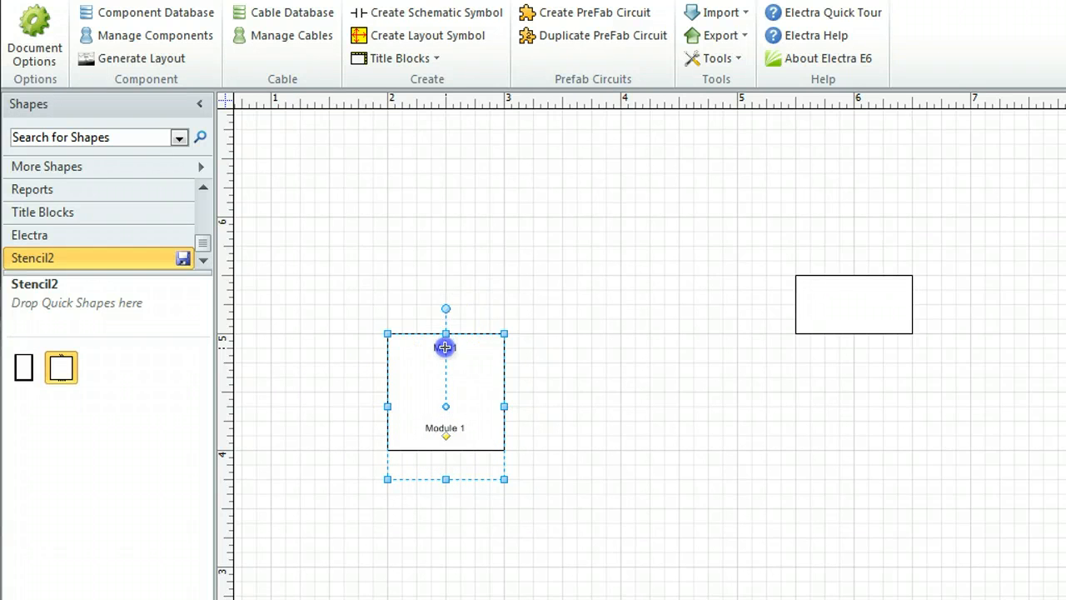
left_click(566, 383)
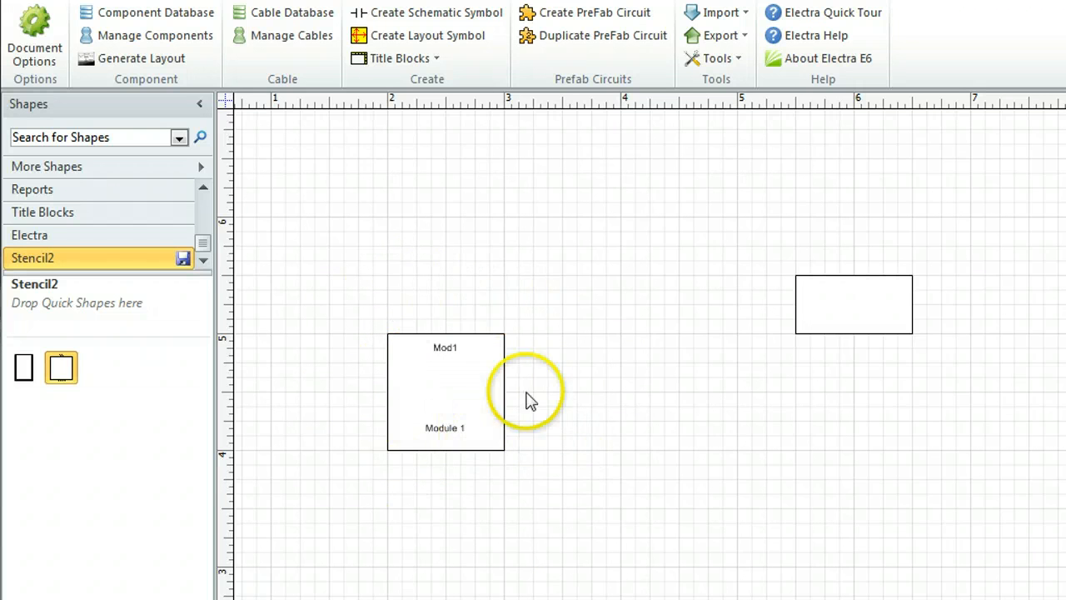
Store the adjusted Module 1 symbol from the page in Stencil2 and delete the original Module 1 master
left_click_drag(442, 410, 152, 423)
left_click_drag(127, 379, 125, 375)
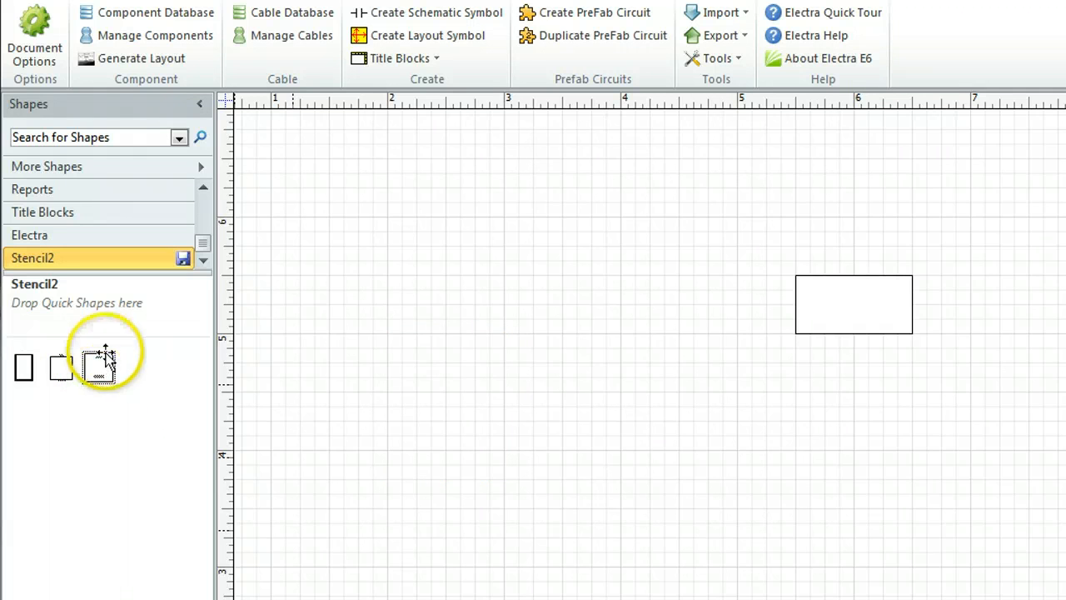
right_click(63, 374)
left_click(126, 557)
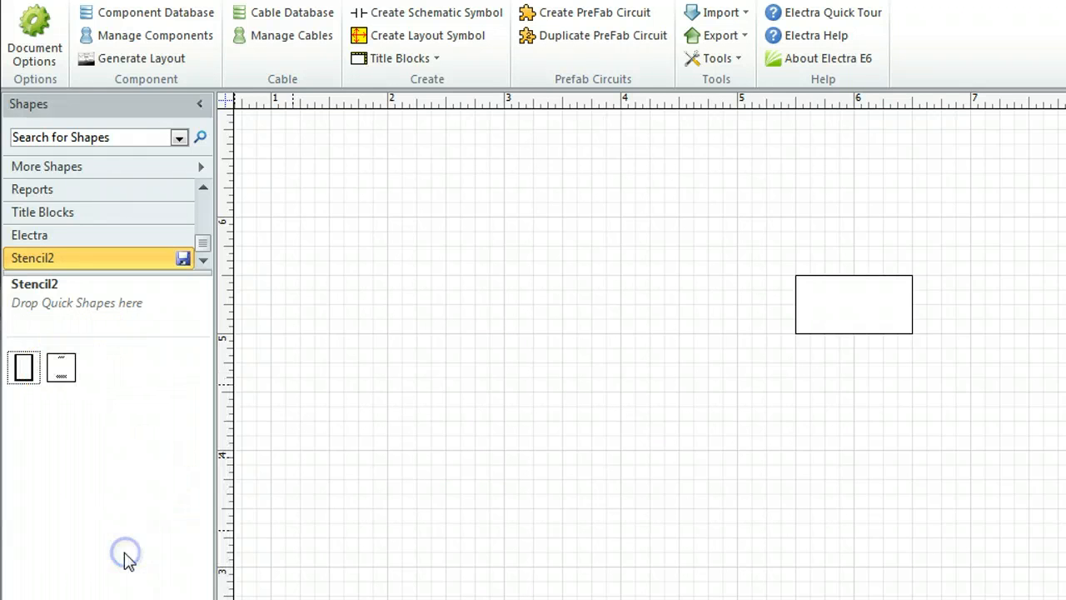
Create a schematic symbol from the rectangle in Stencil2 with reference Mod2, type Mod, and "Module 2" as description, name and prompt
left_click(471, 490)
left_click(818, 323)
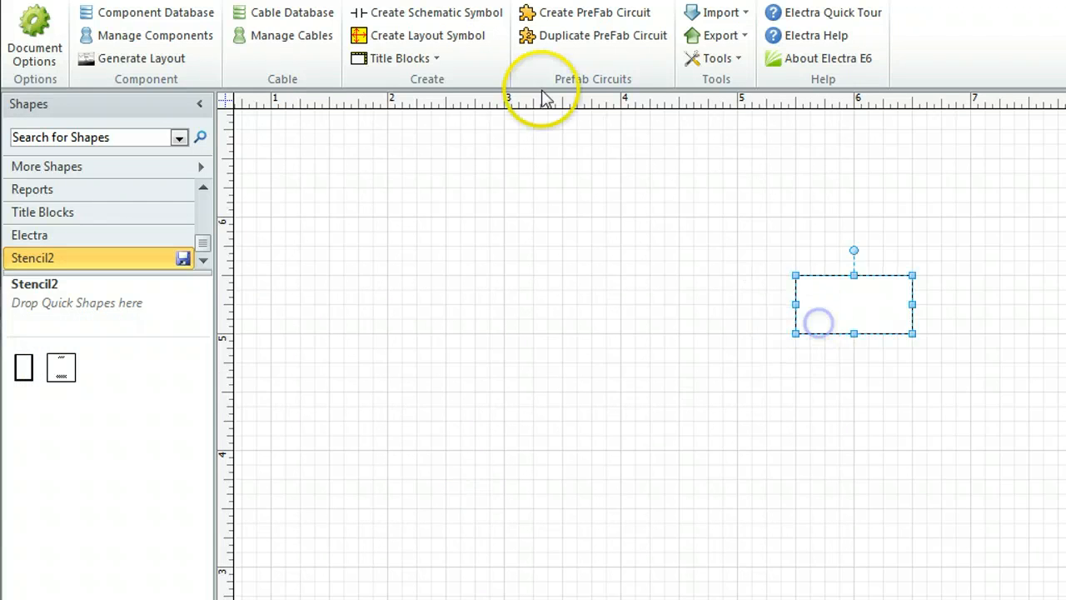
left_click(470, 14)
left_click_drag(435, 84, 435, 83)
left_click(494, 154)
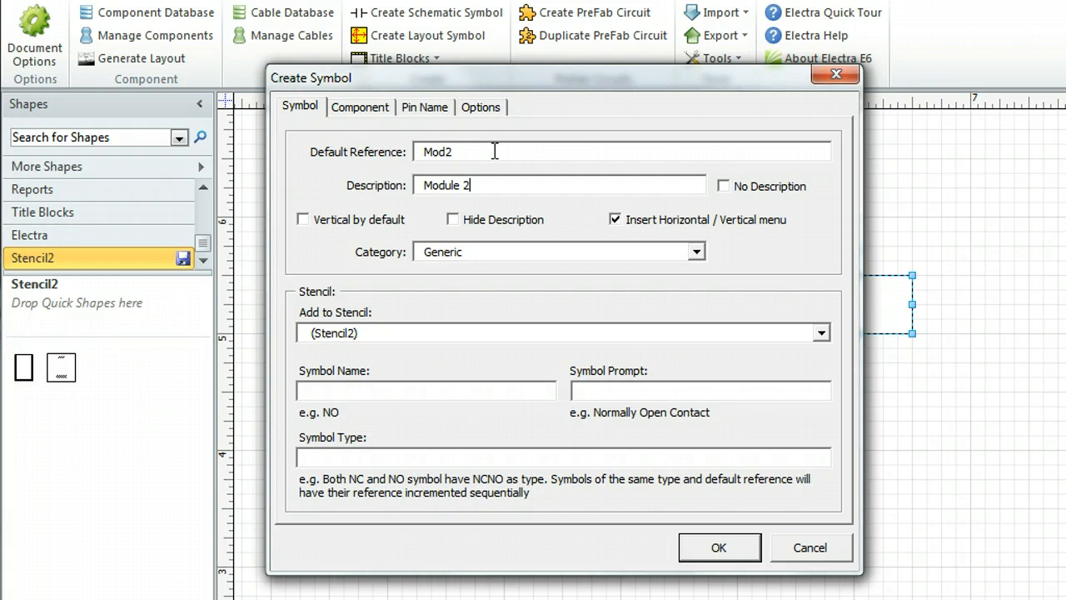
left_click(395, 389)
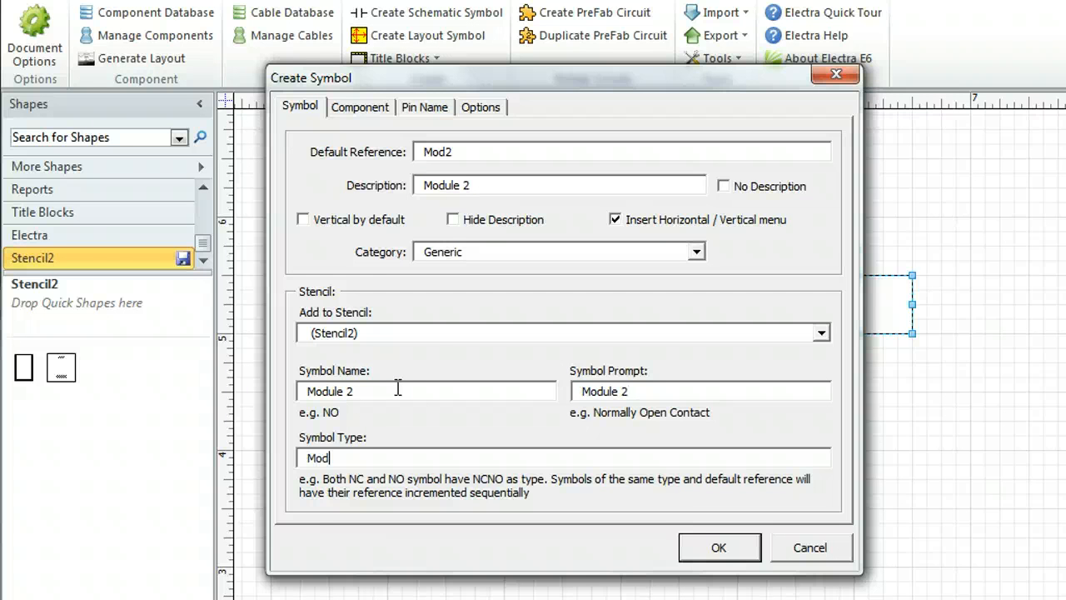
left_click(366, 108)
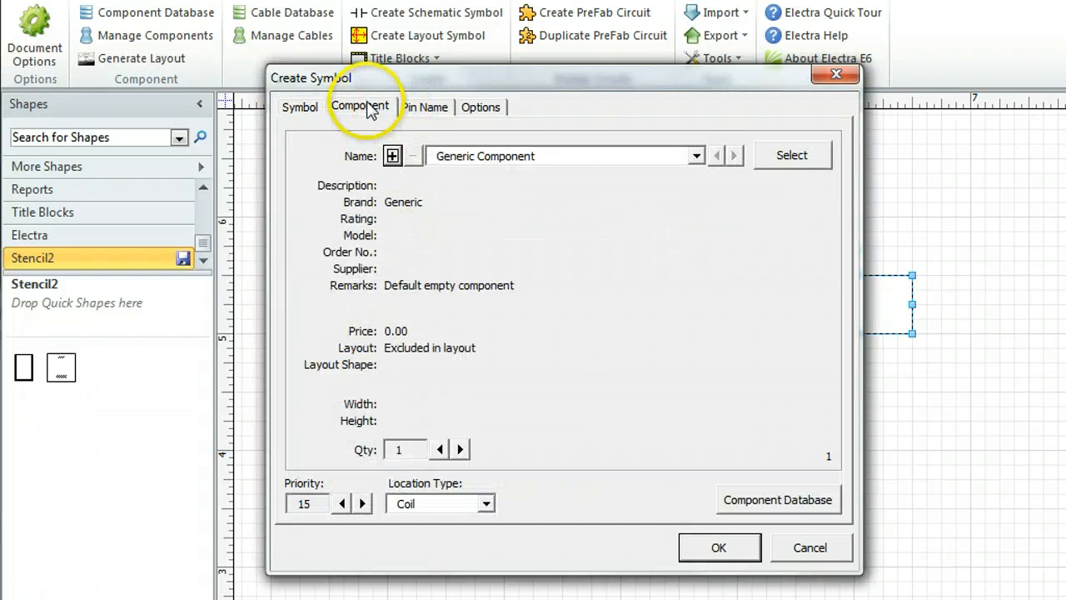
left_click(304, 108)
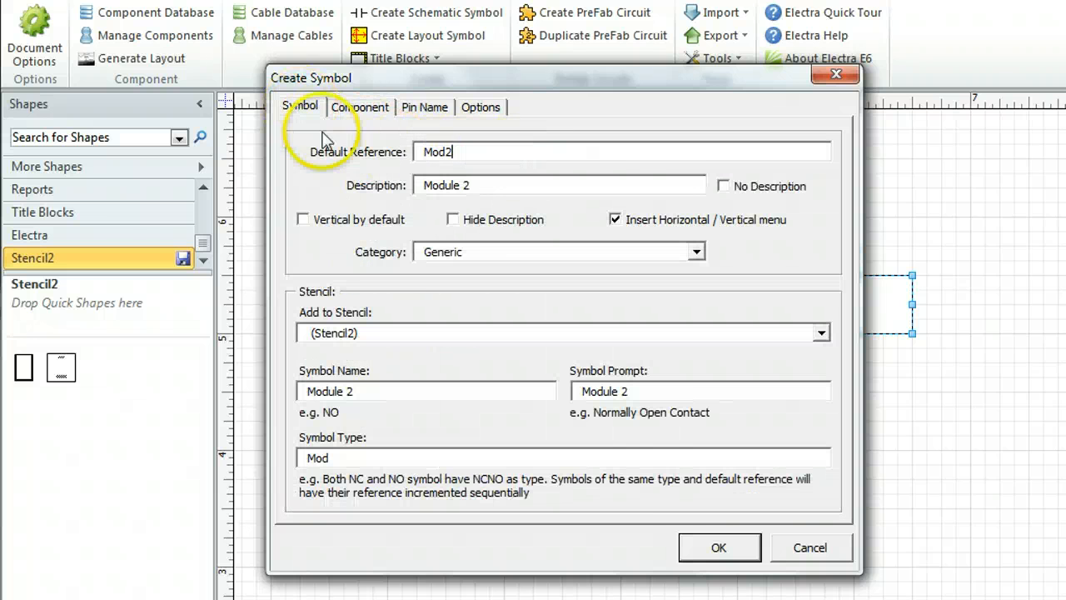
left_click(720, 547)
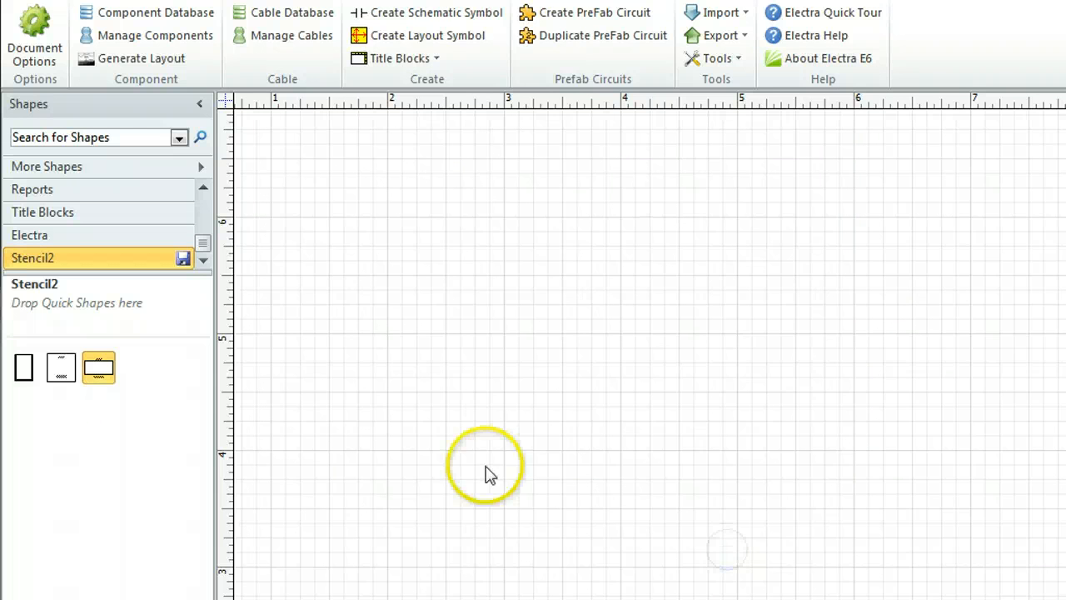
Place the Module 2 symbol on the page and move its reference and description labels inside the rectangle
left_click(112, 406)
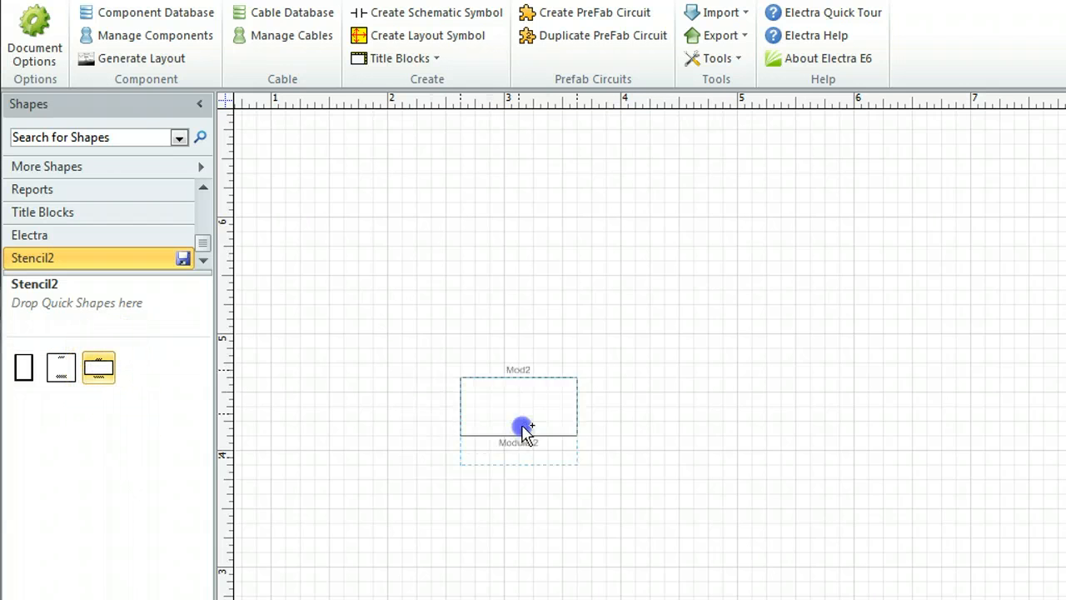
left_click_drag(523, 428, 450, 400)
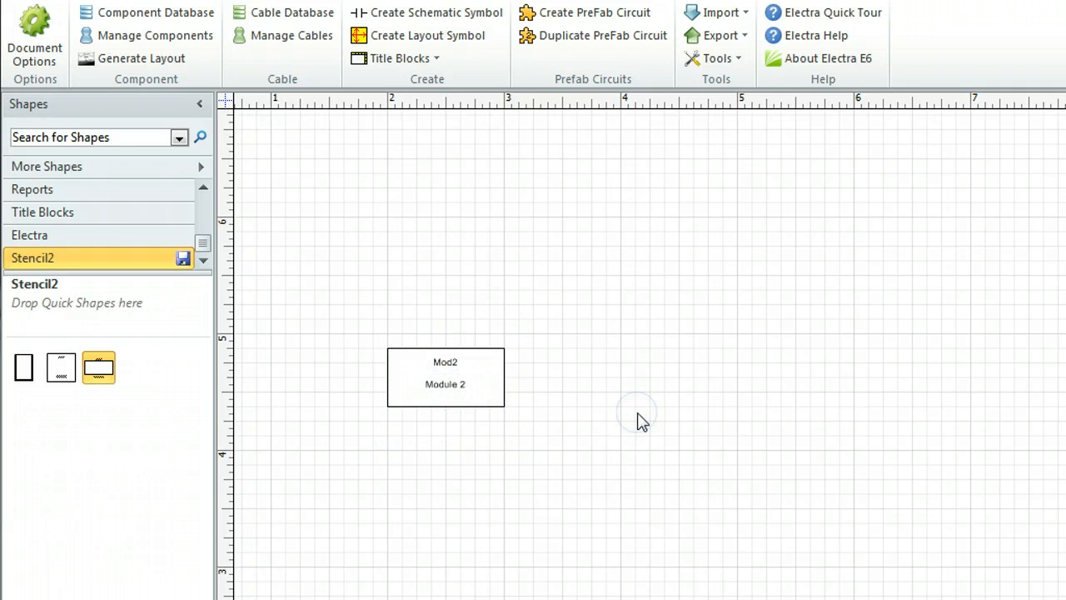
Store the adjusted Module 2 symbol from the page in Stencil2 and delete the original Module 2 master
left_click(468, 374)
left_click_drag(400, 374, 167, 370)
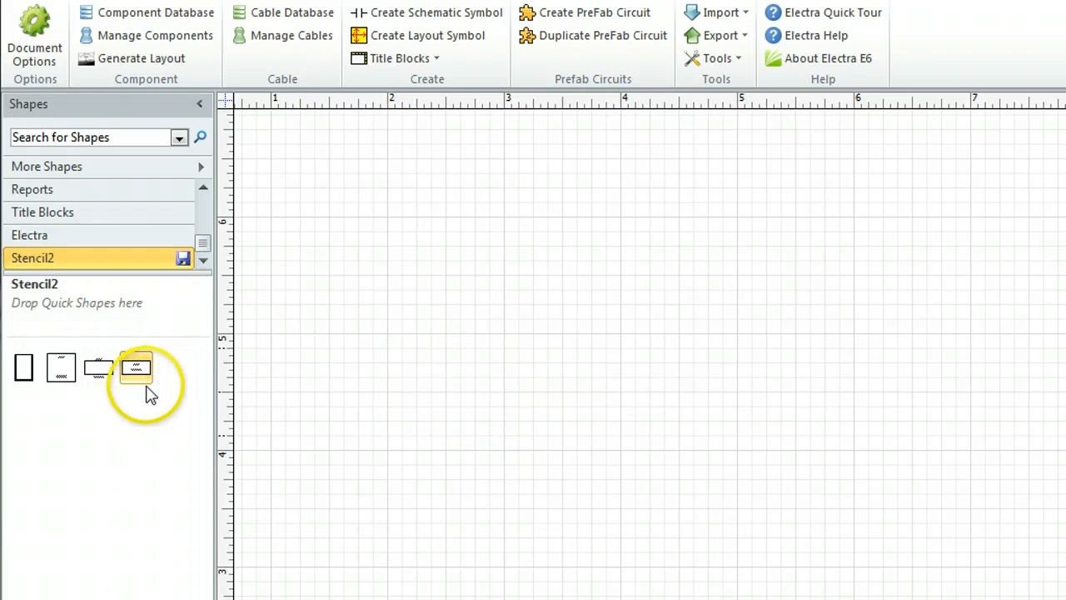
right_click(102, 379)
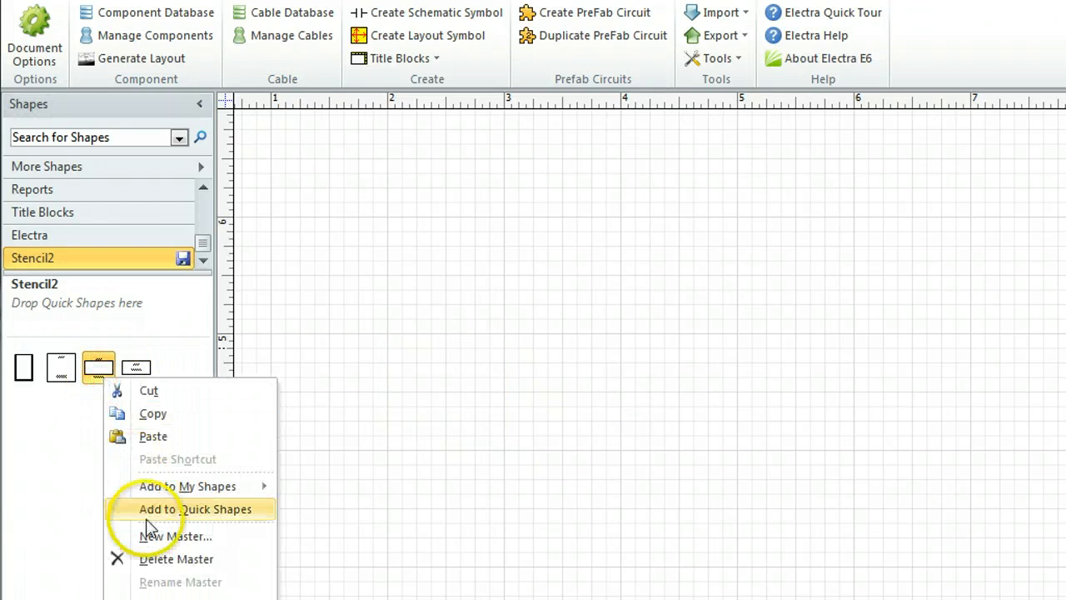
left_click(148, 555)
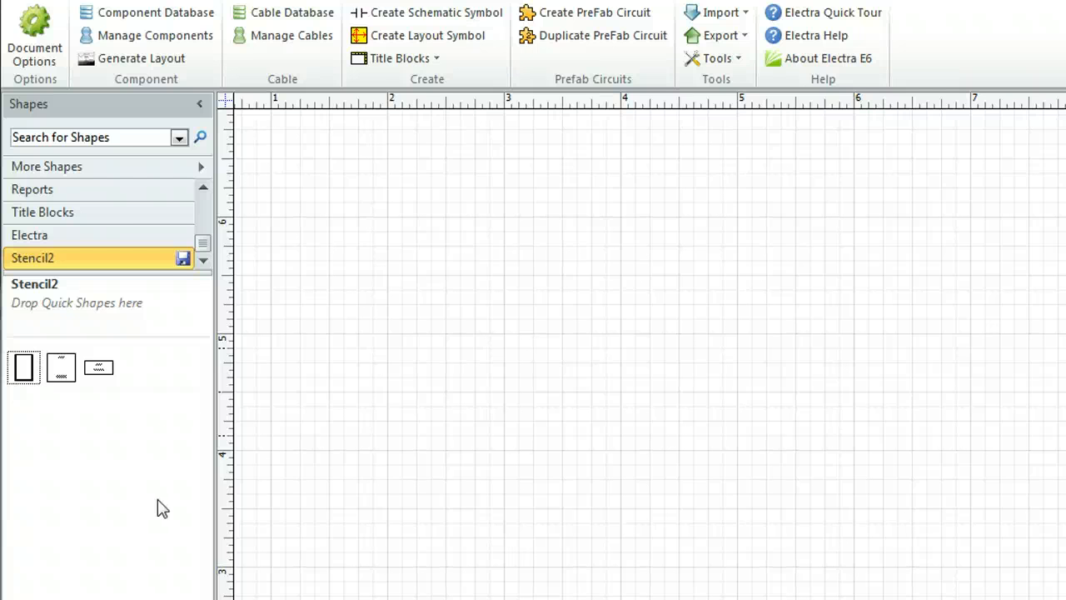
Place the Frame symbol on the page and export a Material Reference report with all fields included
left_click(43, 386)
left_click_drag(150, 406, 510, 357)
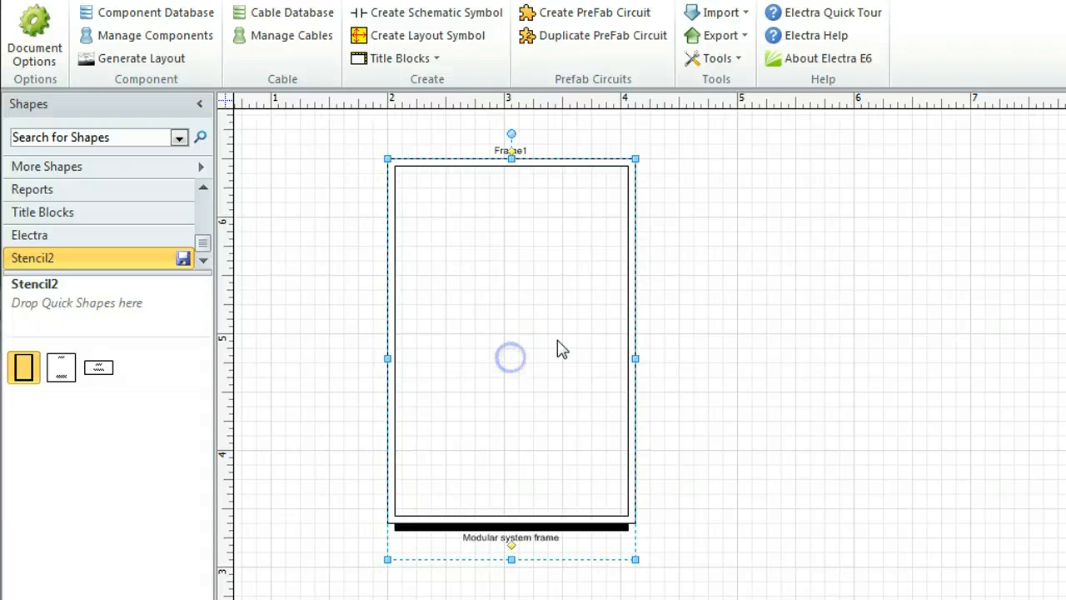
left_click(717, 35)
left_click(738, 111)
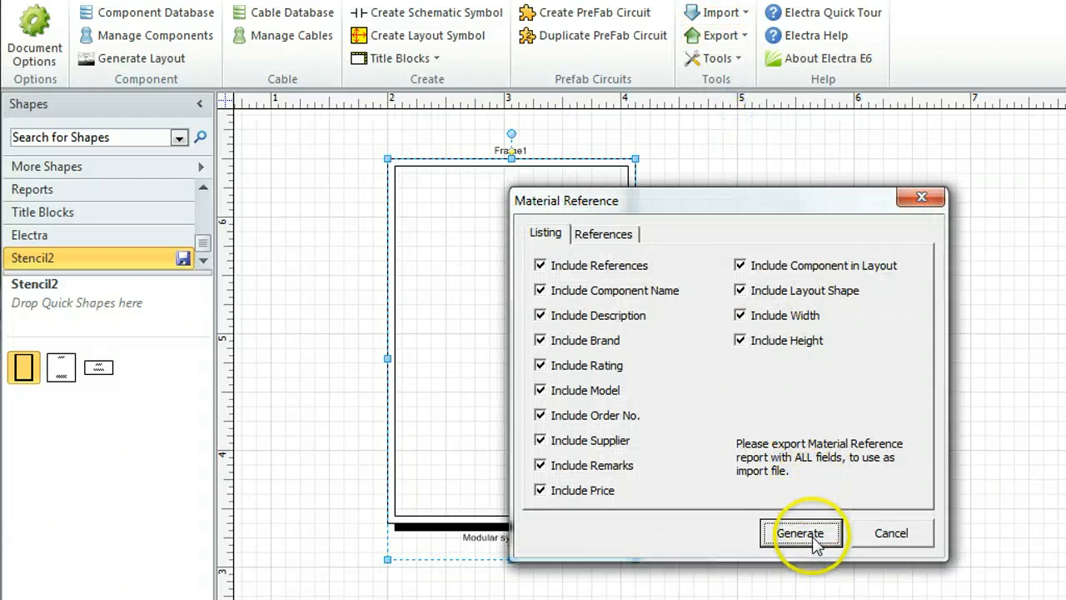
left_click(799, 533)
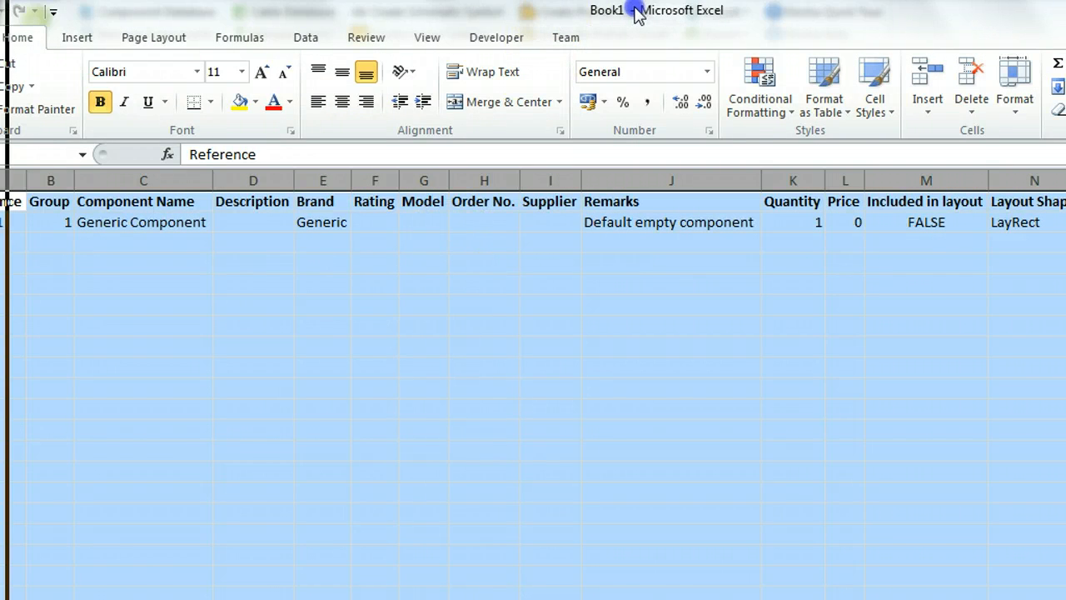
Replace the exported Frame1 row with the Modular System Frame and Modular System Frame Legs rows copied from Book2
left_click(23, 216)
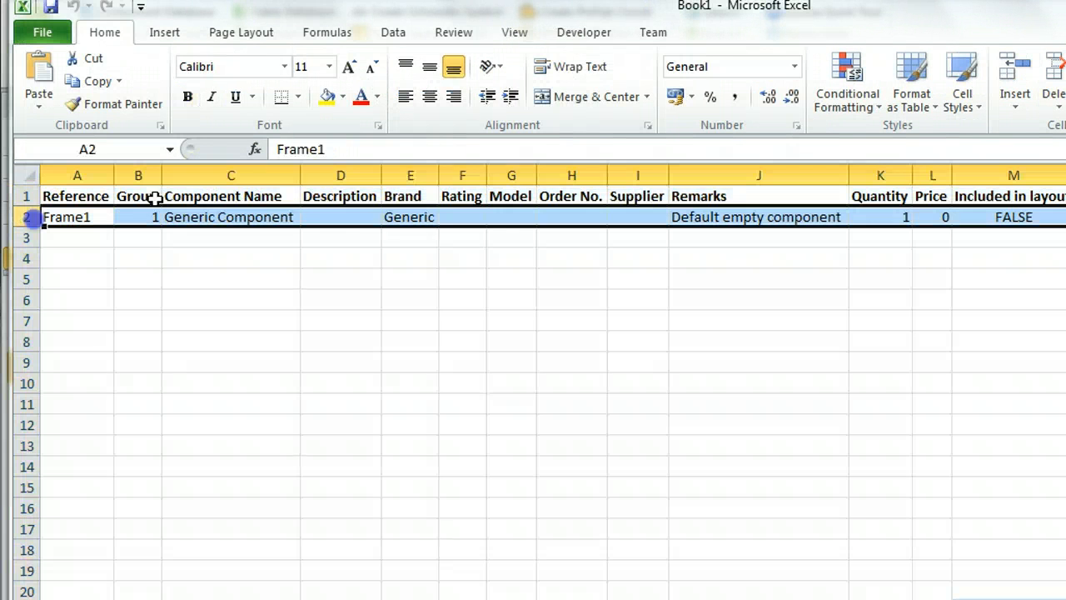
key("Delete")
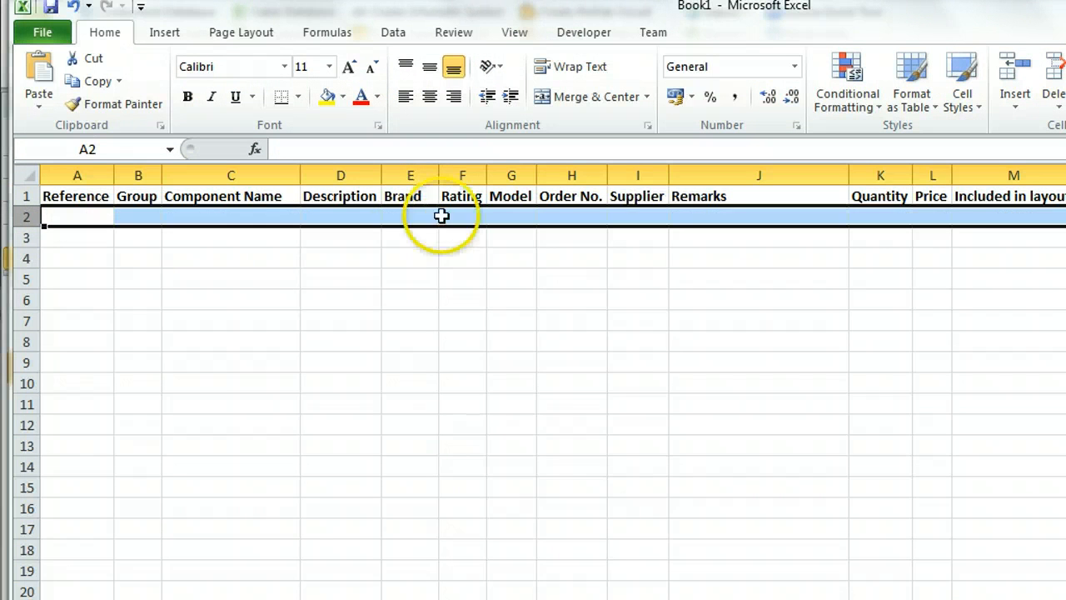
left_click(320, 598)
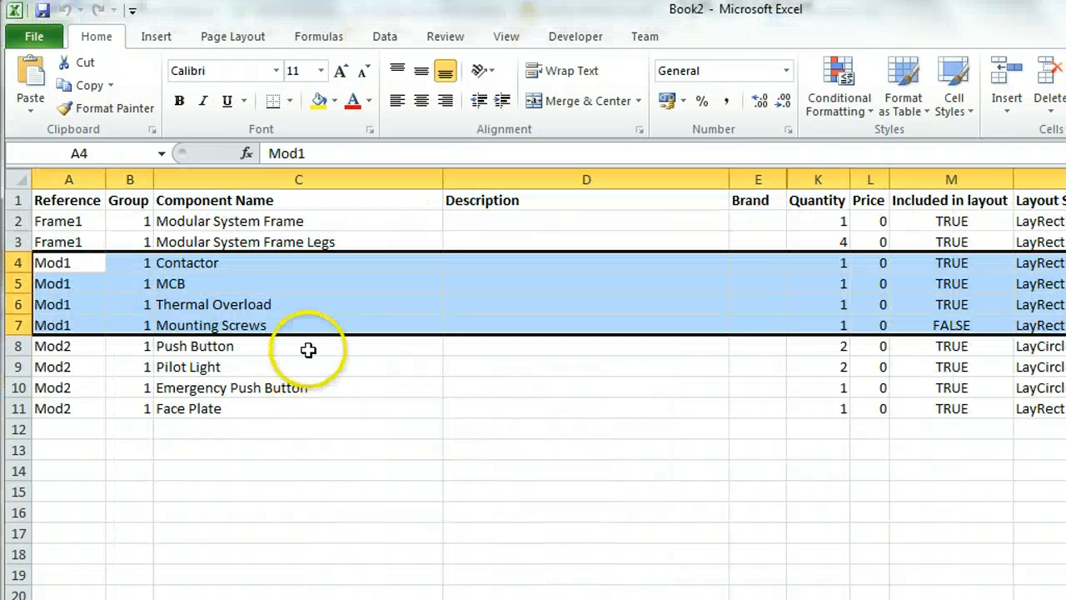
left_click(302, 303)
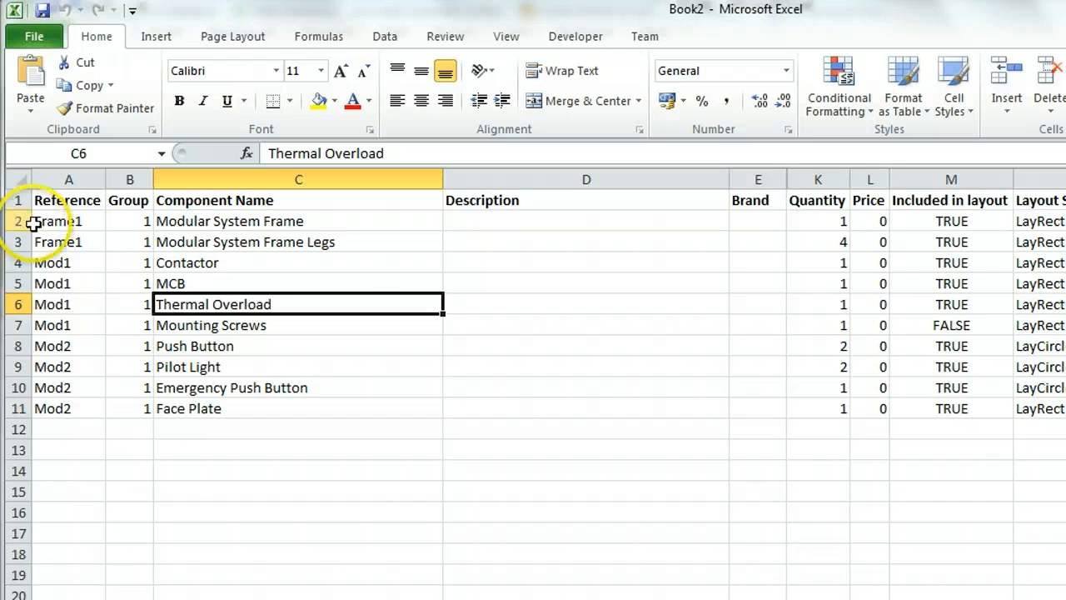
left_click(226, 221)
left_click(241, 240)
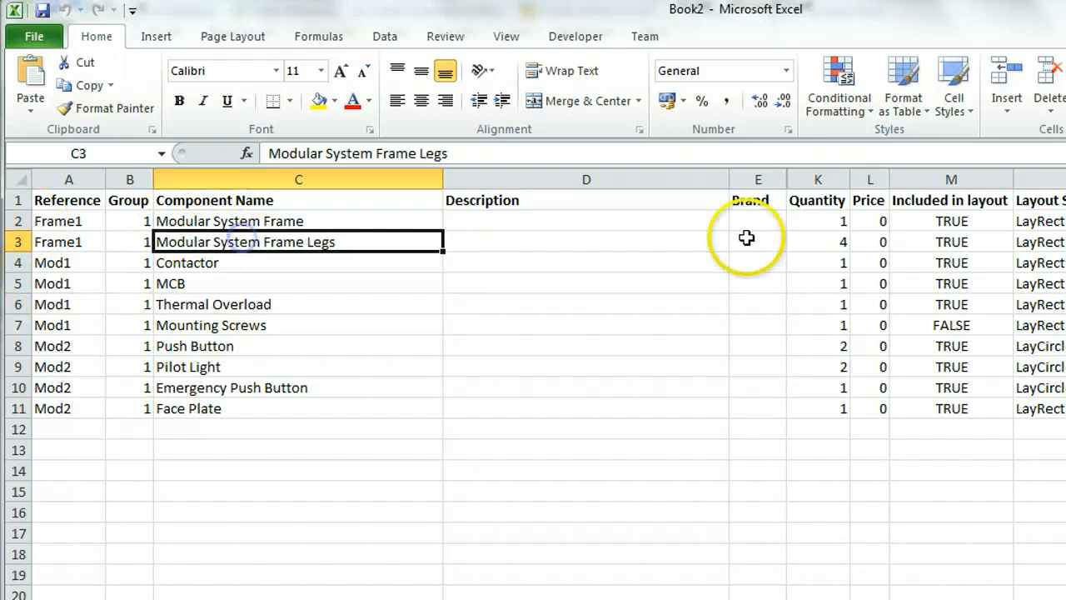
left_click(822, 244)
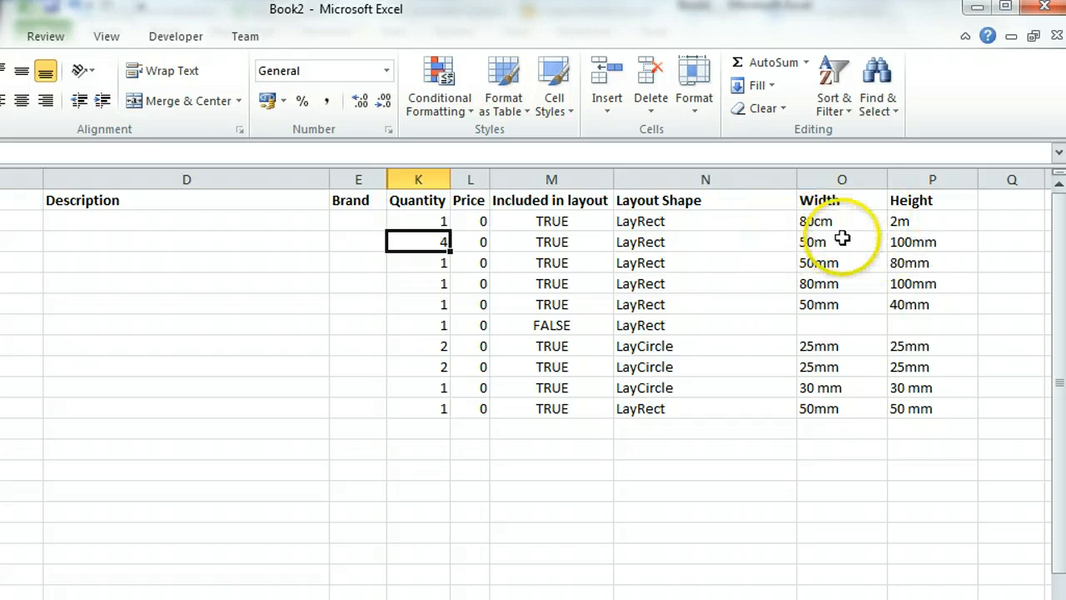
left_click(830, 17)
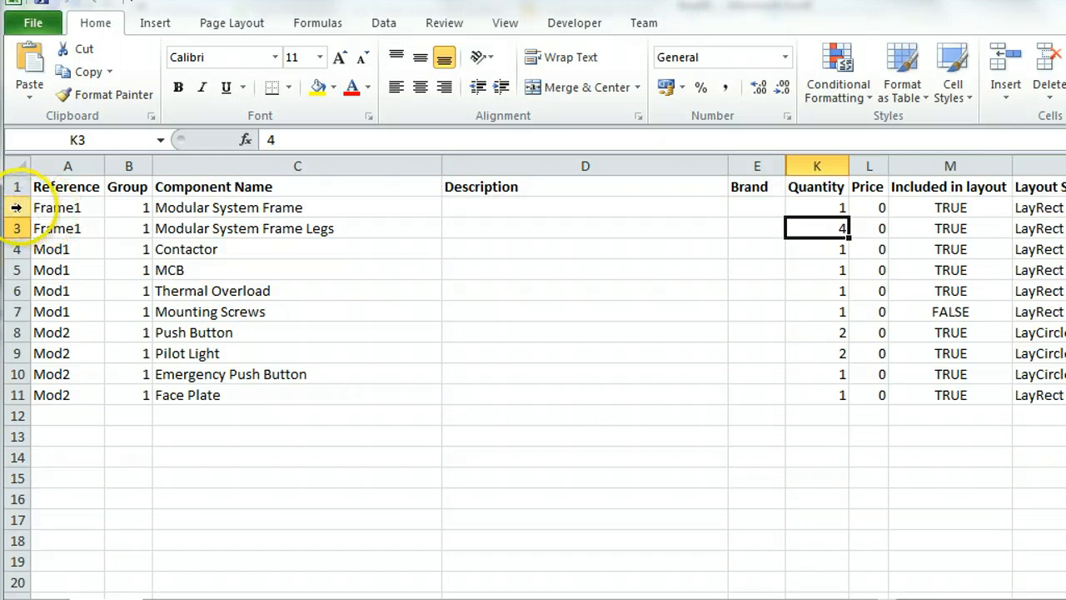
left_click_drag(17, 138, 17, 157)
left_click(87, 72)
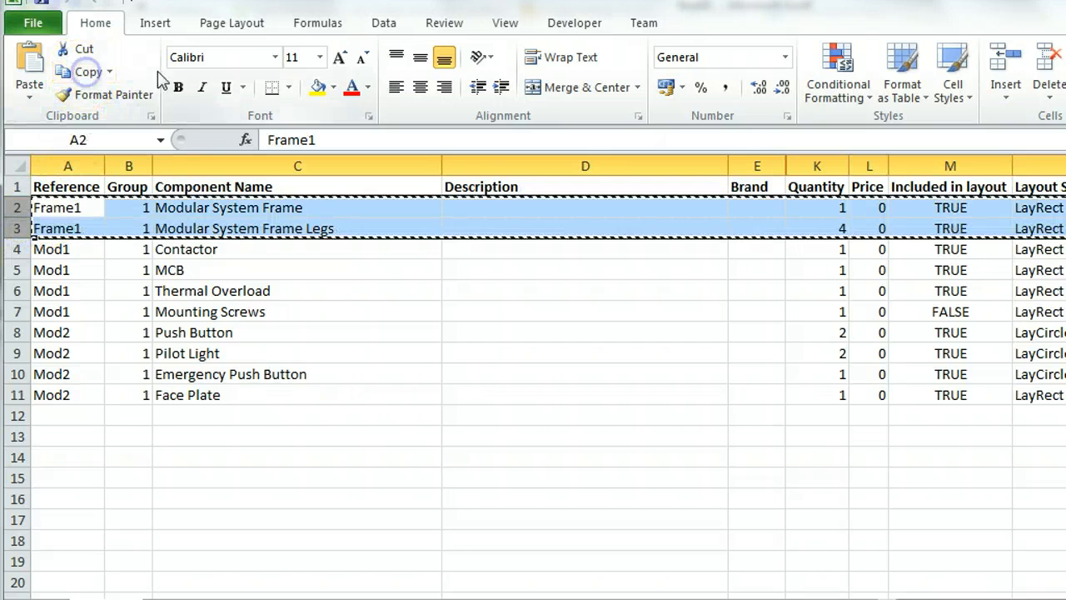
key("alt+Tab")
left_click(100, 218)
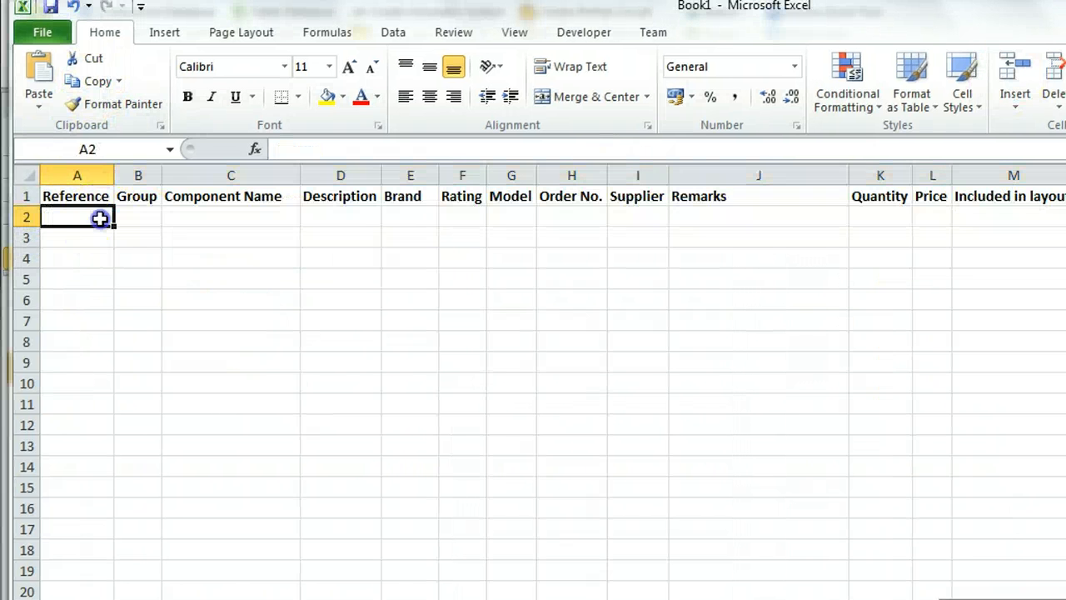
left_click(39, 71)
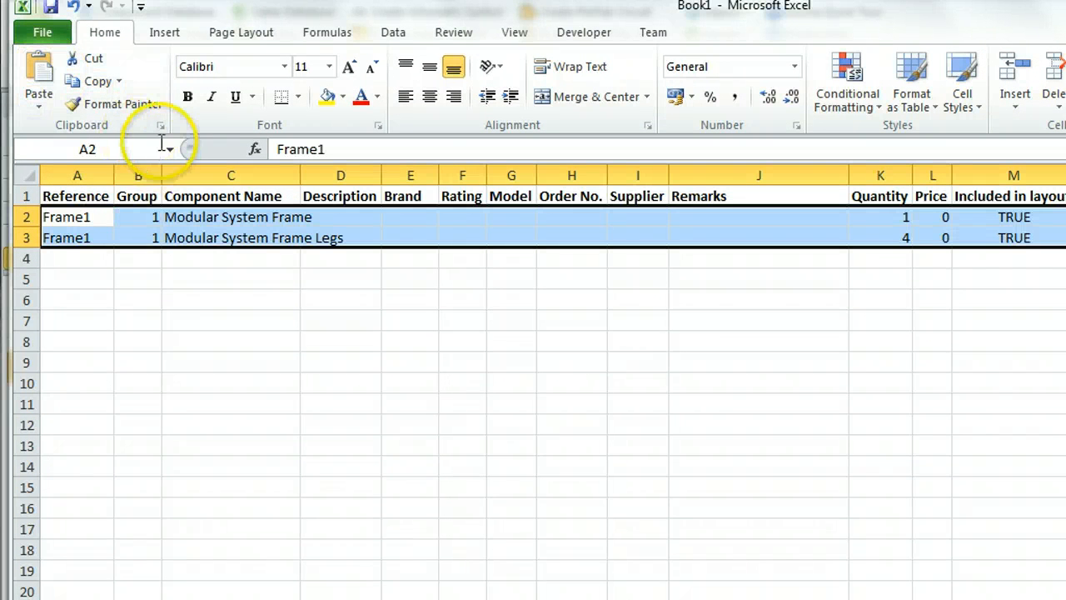
Save the edited material reference workbook over the existing Book1 in the Documents library
key("ctrl+s")
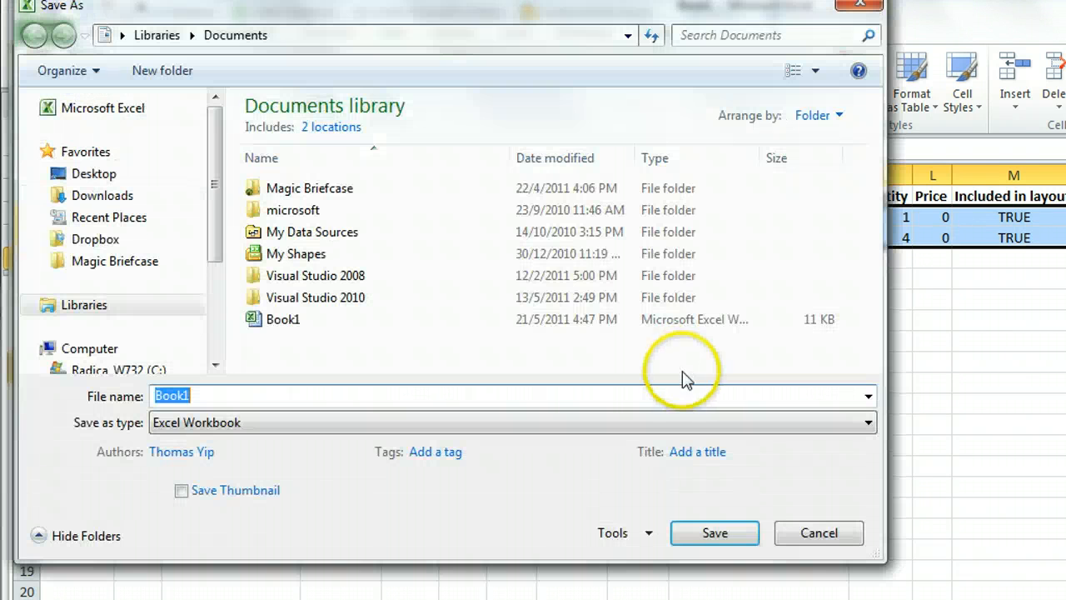
double_click(283, 320)
left_click(718, 359)
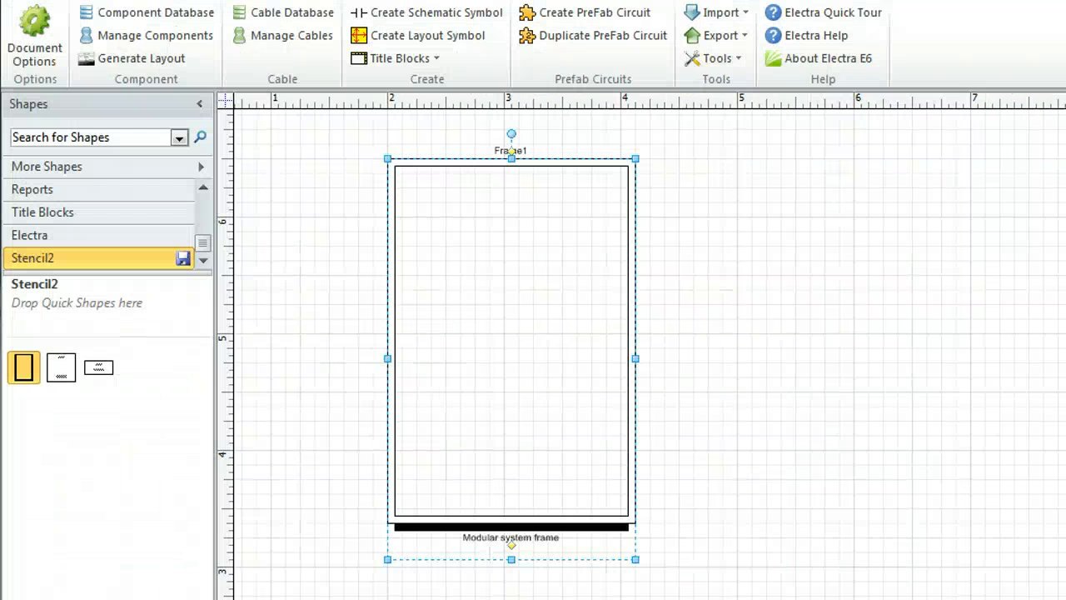
left_click(822, 233)
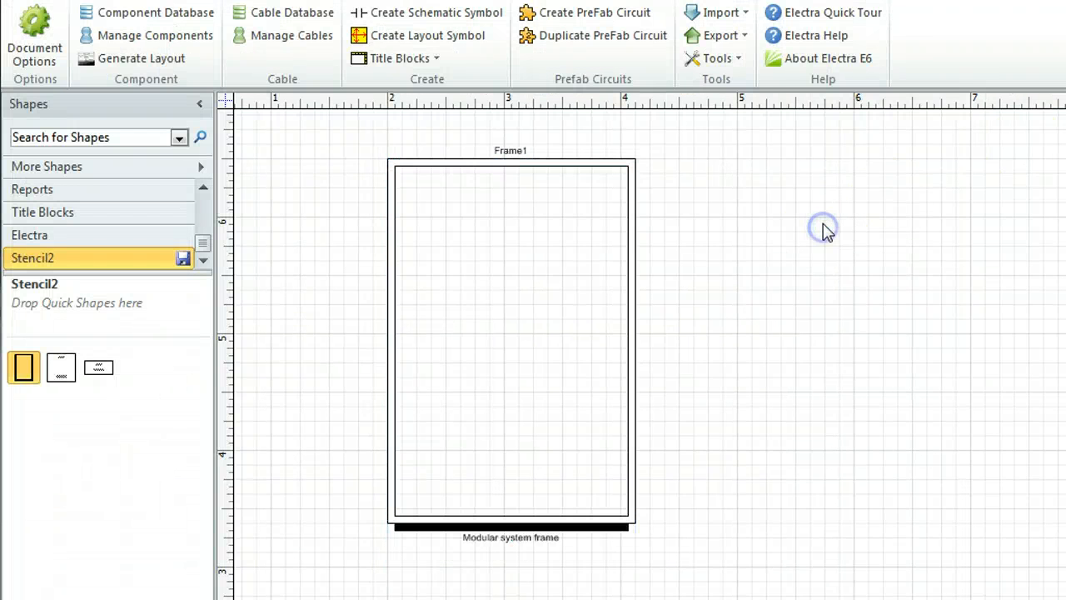
left_click(731, 14)
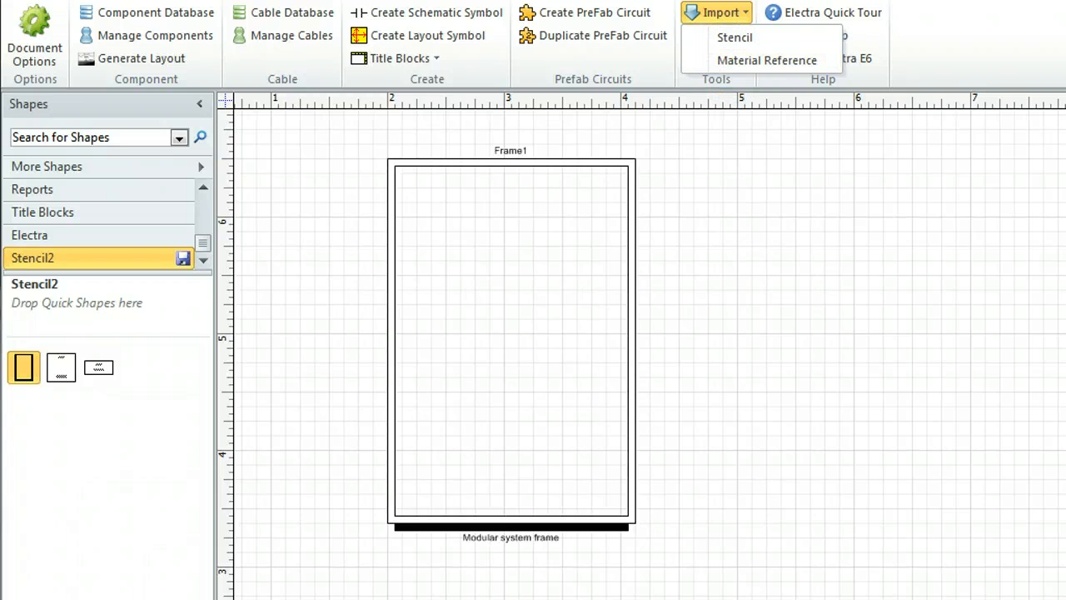
left_click(744, 228)
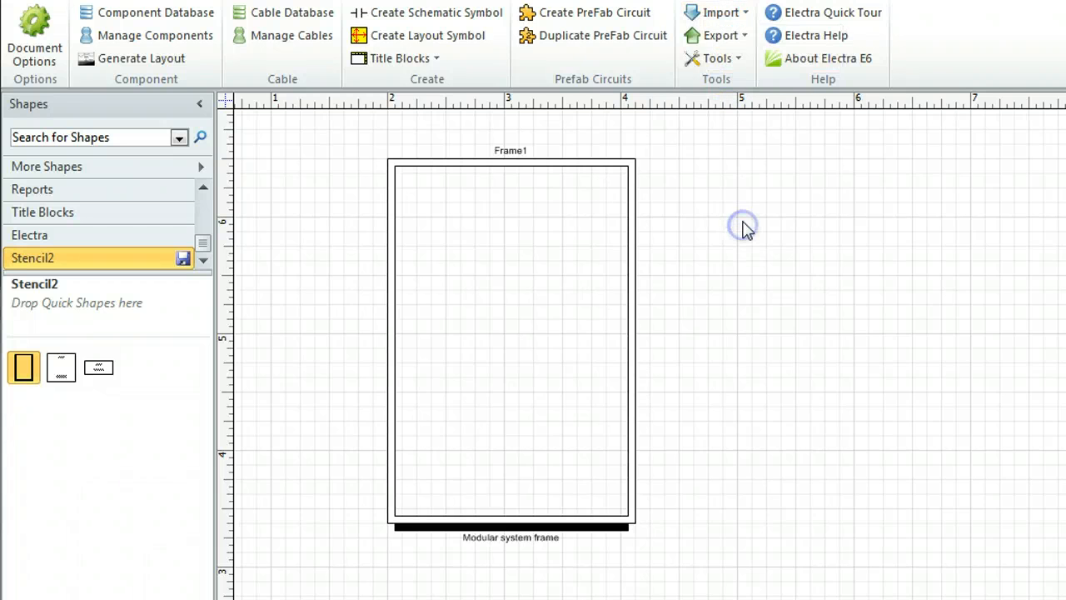
Check the component assigned to Frame1 and import the material reference from Book1 in the Documents library, closing the open workbook without saving
left_click(186, 40)
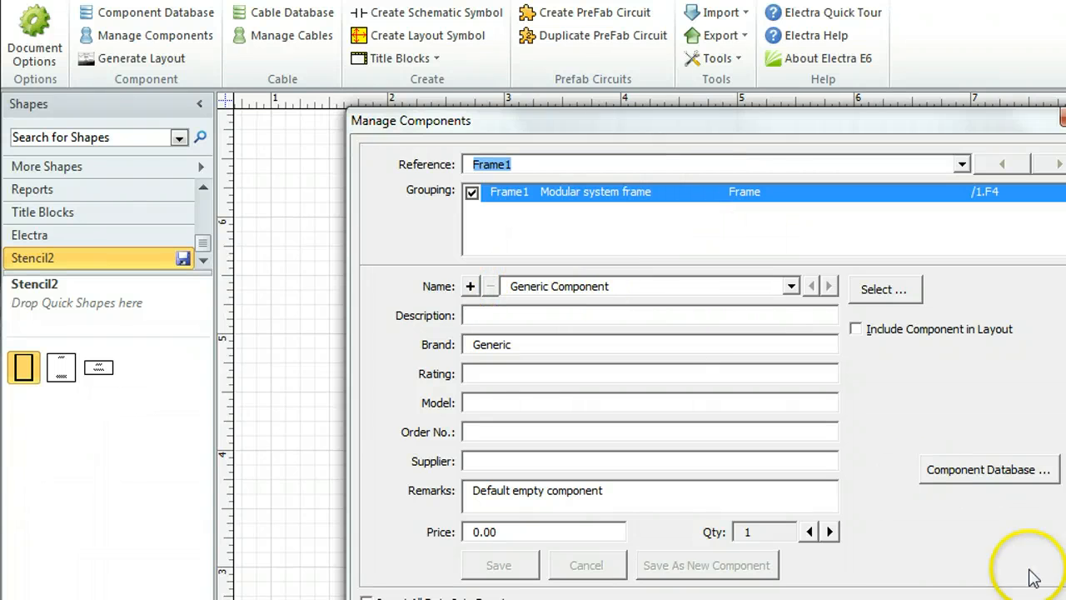
key("Return")
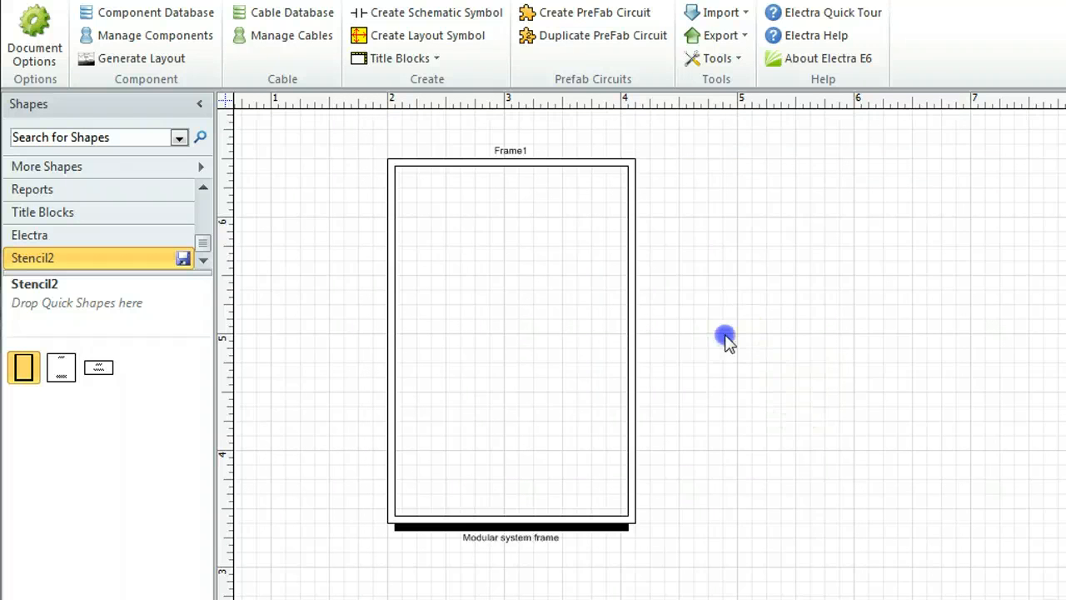
left_click(716, 13)
left_click(733, 59)
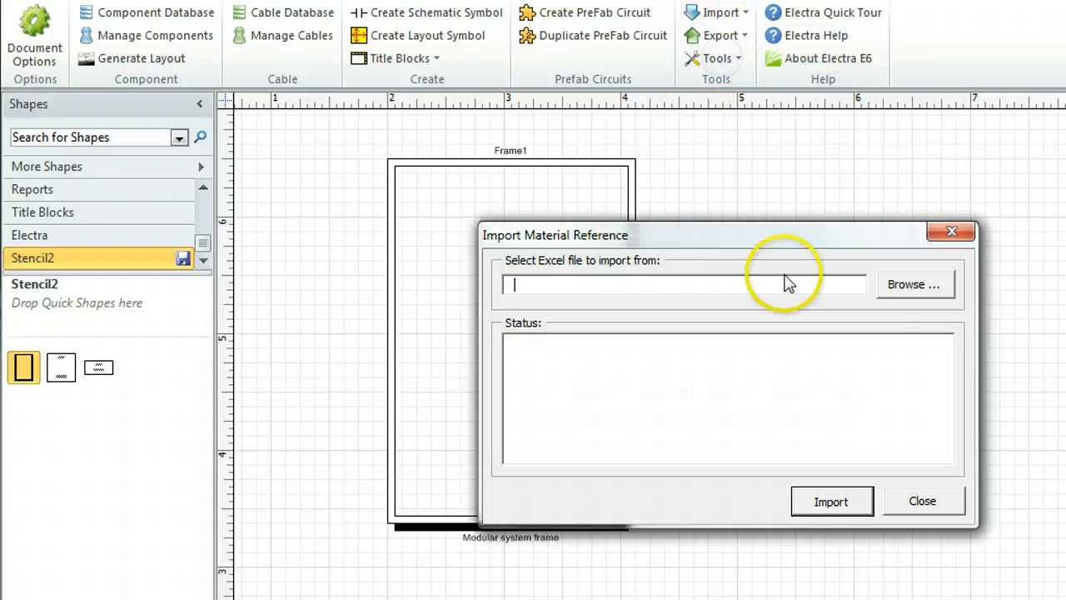
left_click(897, 287)
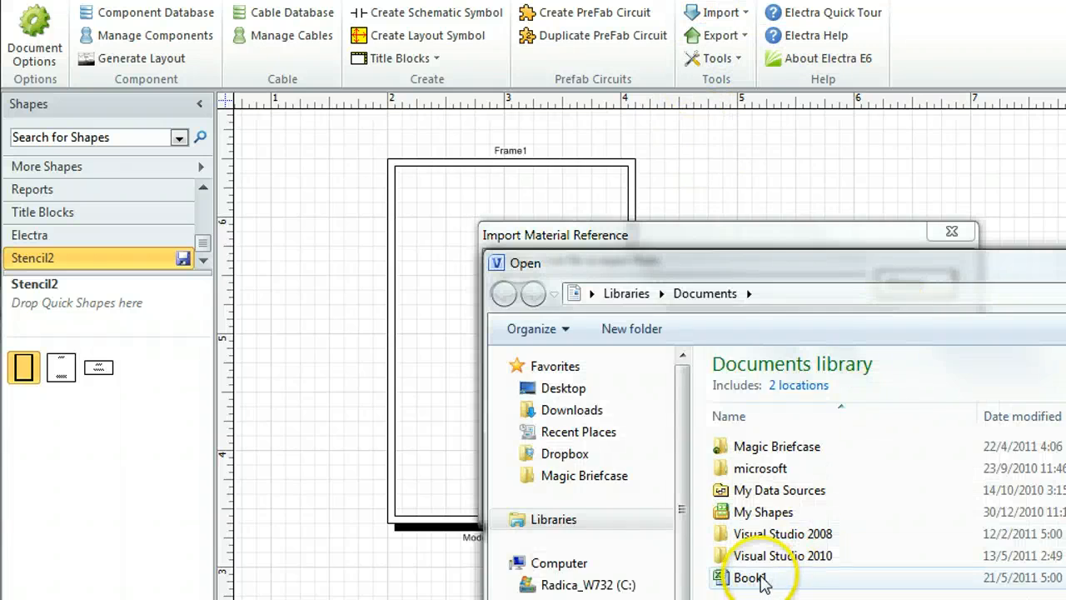
double_click(759, 576)
left_click(815, 504)
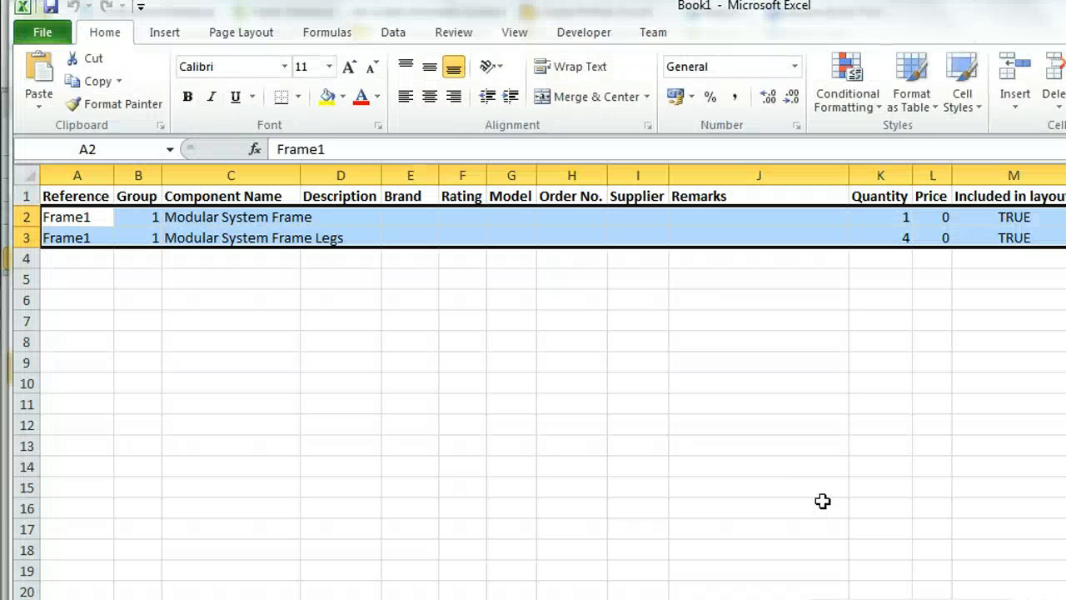
left_click(680, 386)
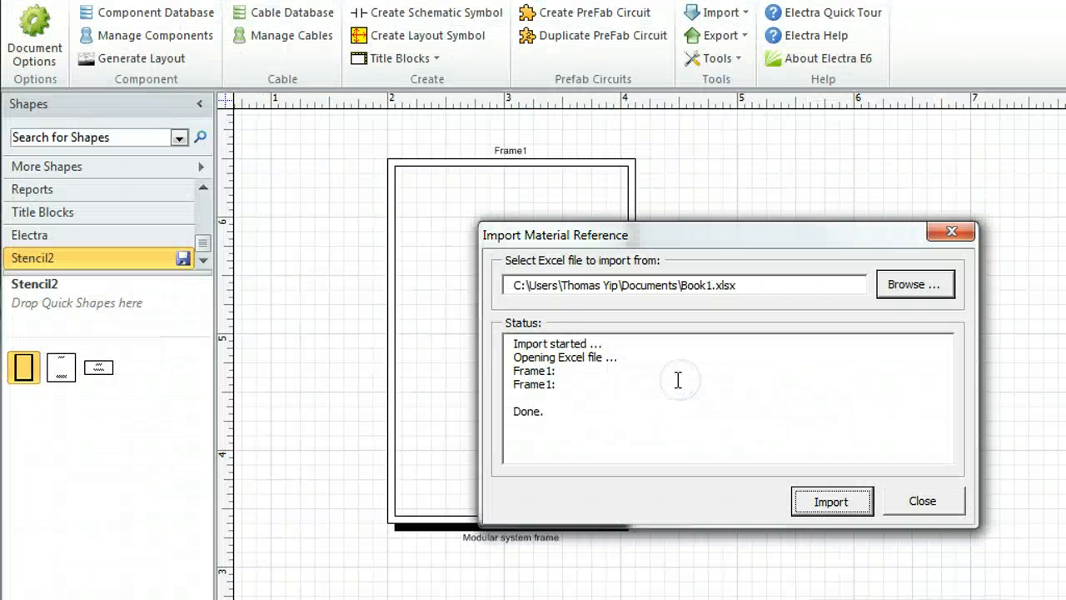
left_click(899, 504)
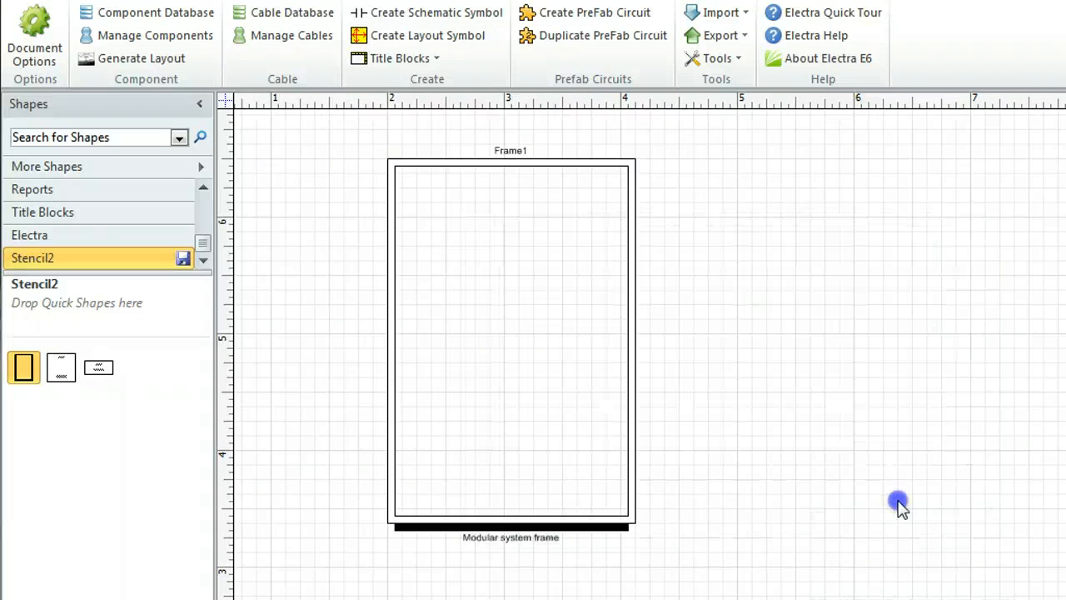
Review the components assigned to Frame1, including the details of Modular System Frame Legs
left_click(178, 35)
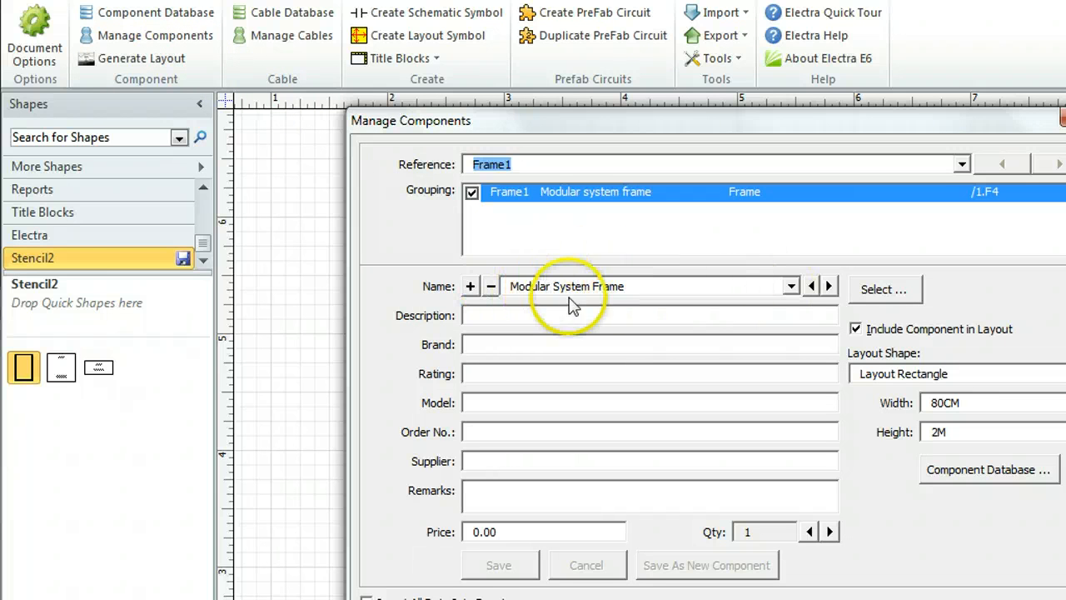
left_click(790, 286)
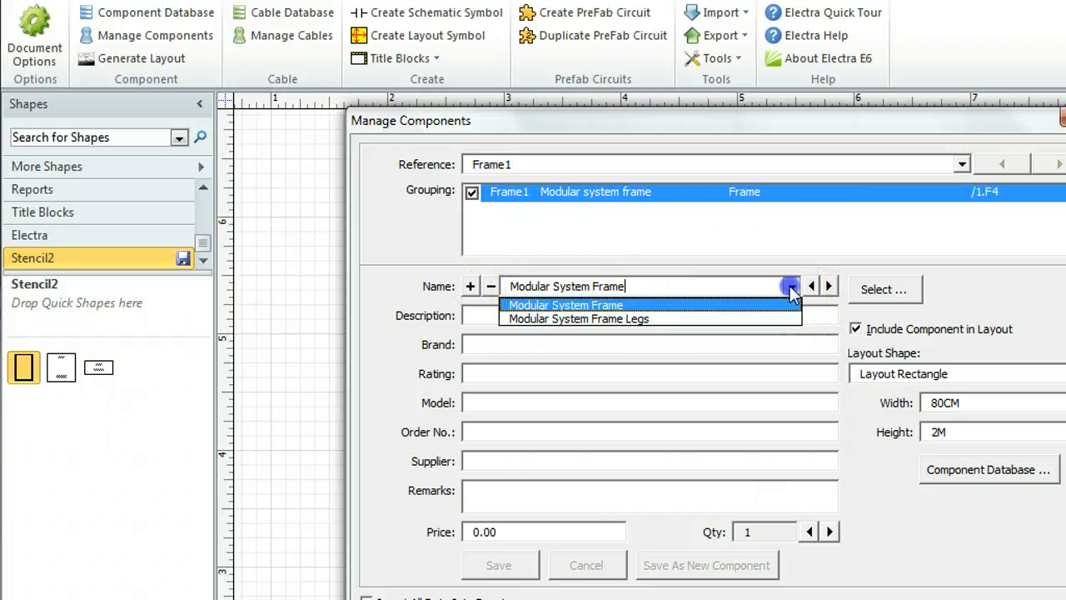
left_click(620, 319)
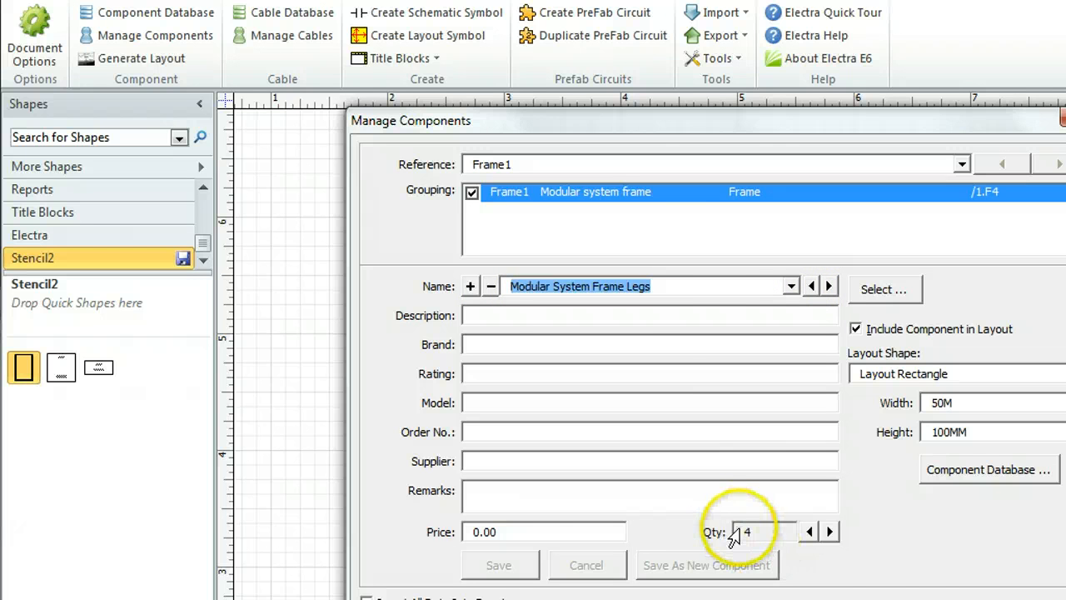
key("Escape")
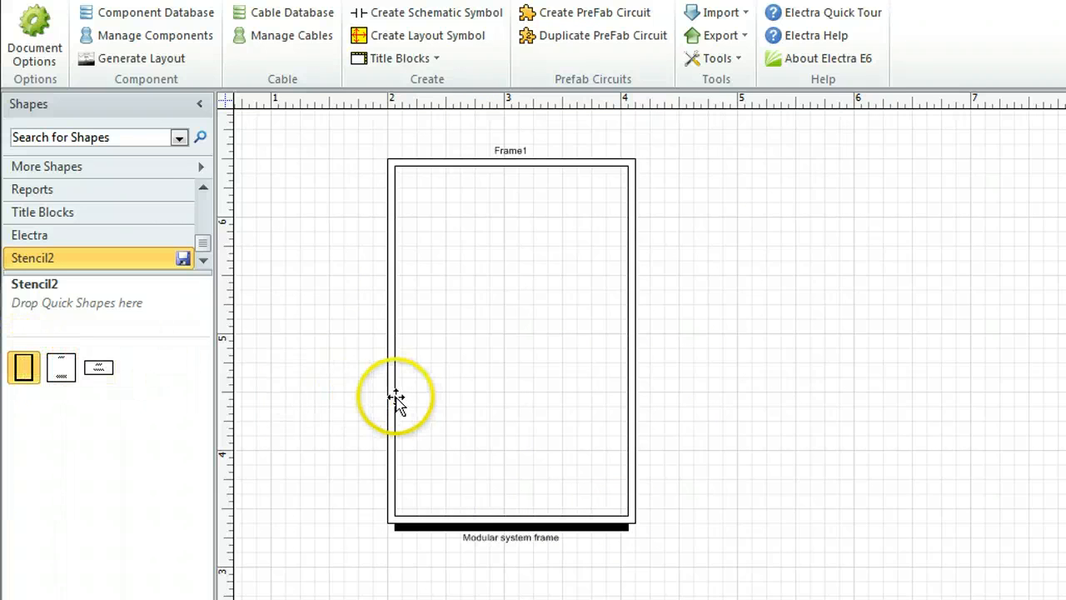
Store the updated Frame symbol from the page in Stencil2 and delete the original Frame master
left_click_drag(396, 400, 150, 383)
right_click(23, 373)
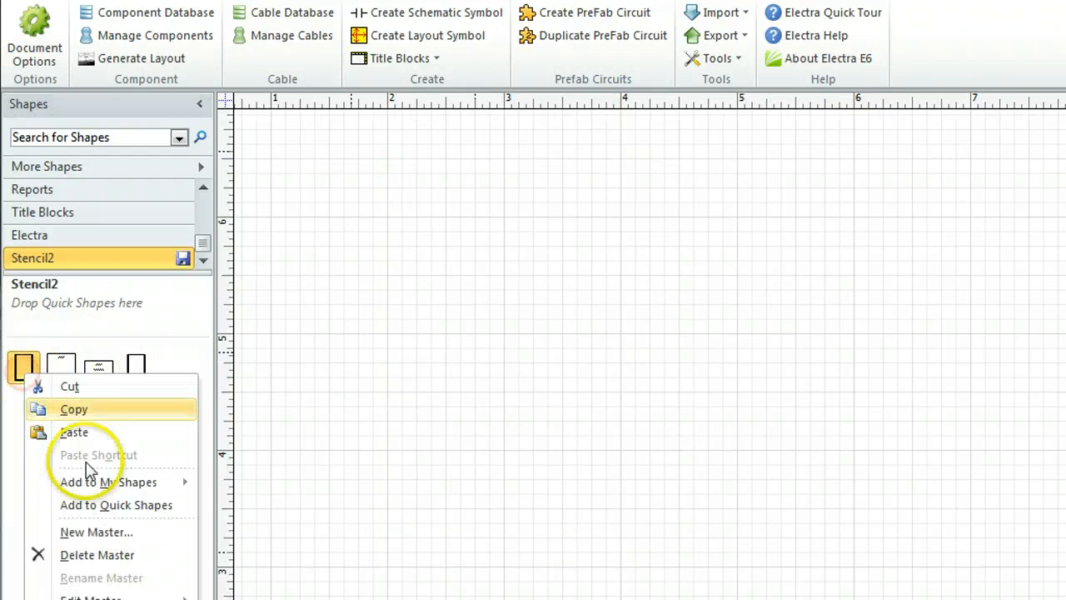
left_click(87, 555)
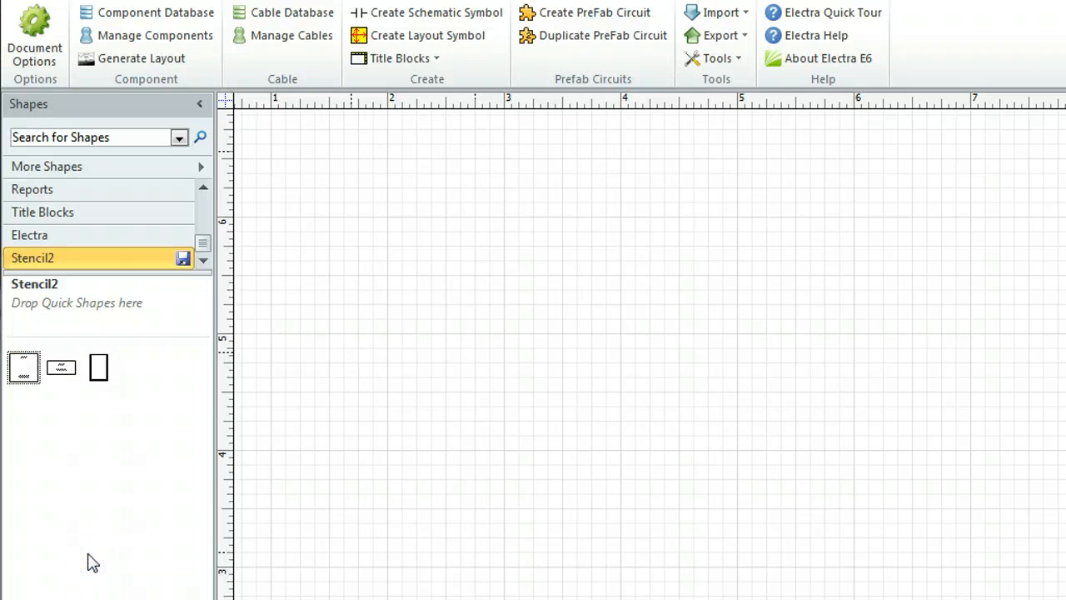
left_click(117, 454)
Place the Module 1 symbol on the page and export a Material Reference report with all fields included
left_click(28, 373)
left_click_drag(30, 392, 454, 292)
left_click(583, 335)
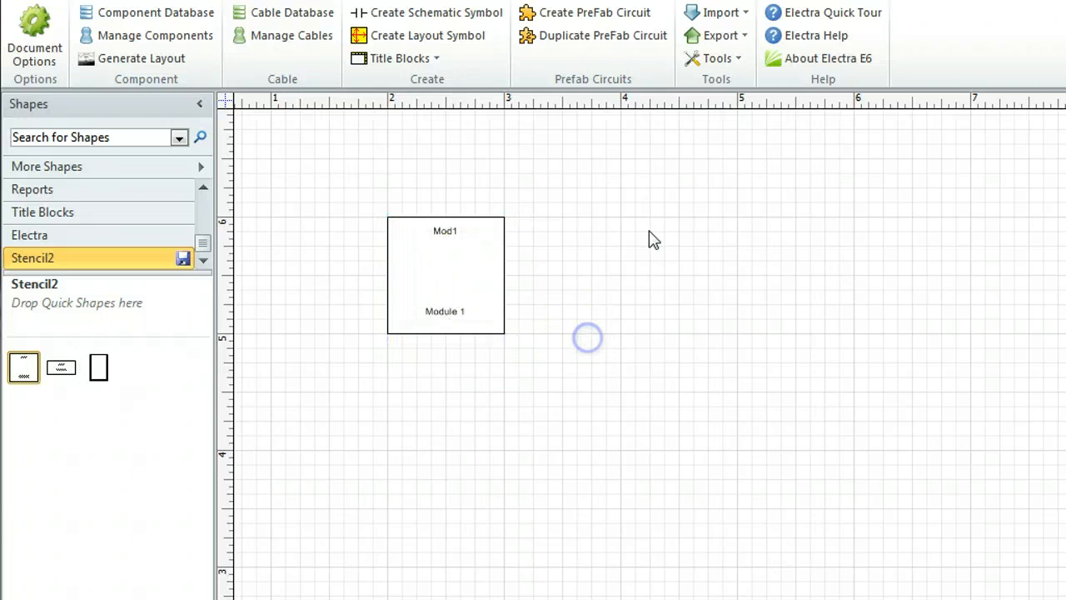
left_click(719, 35)
left_click(721, 107)
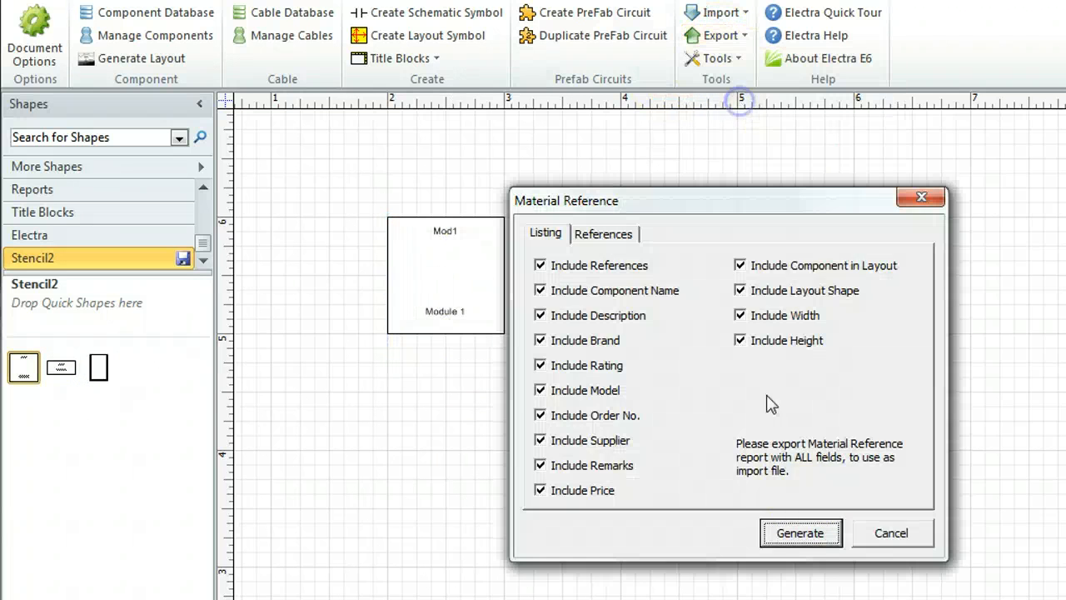
left_click(814, 534)
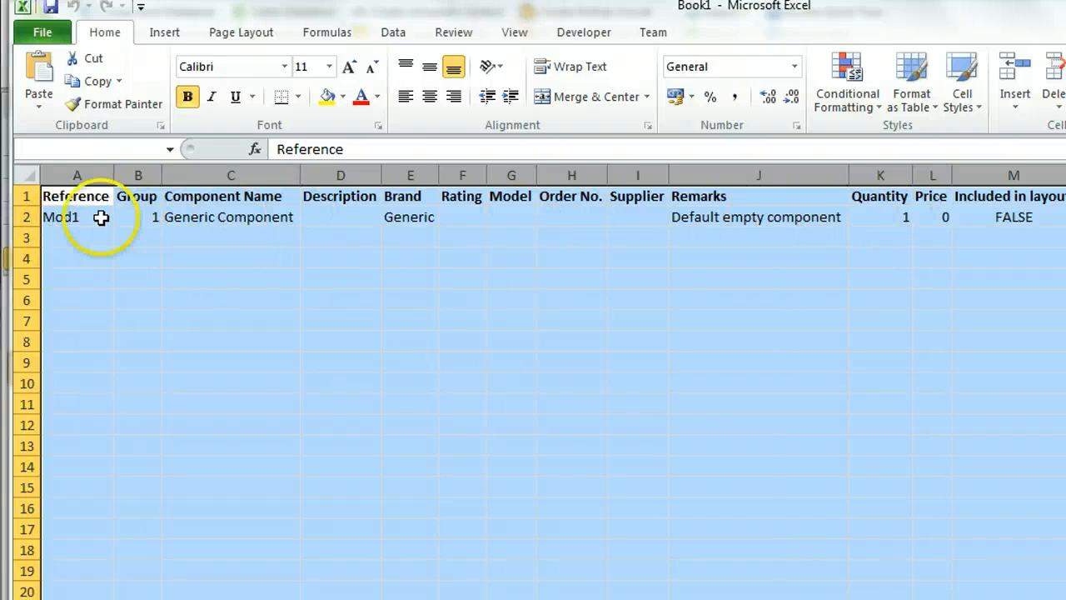
Replace the exported Mod1 row with the Contactor, MCB, Thermal Overload and Mounting Screws rows copied from Book2
left_click(21, 218)
key("Delete")
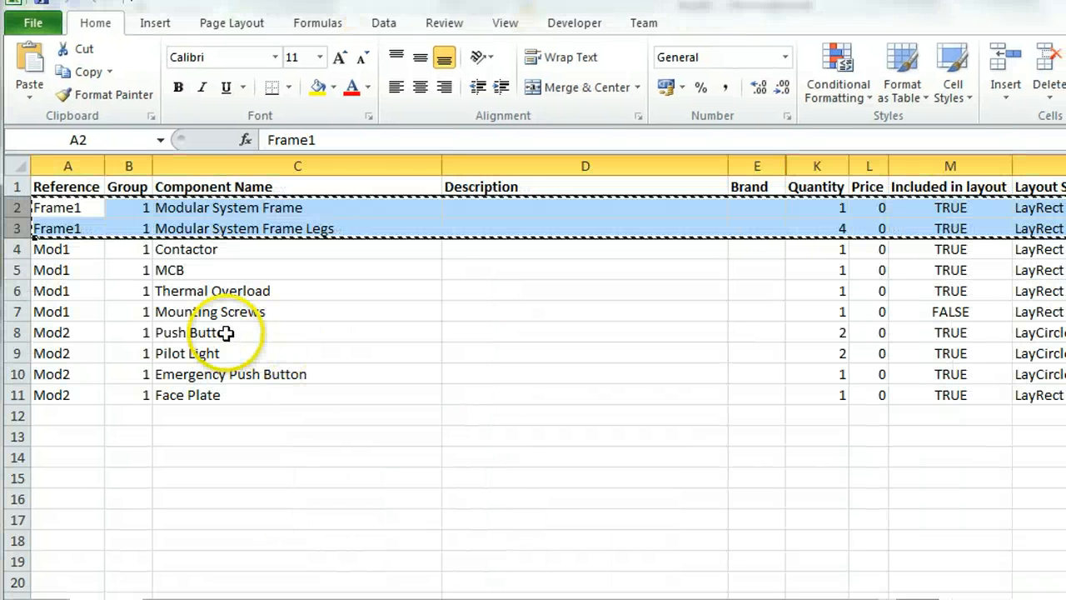
left_click(232, 274)
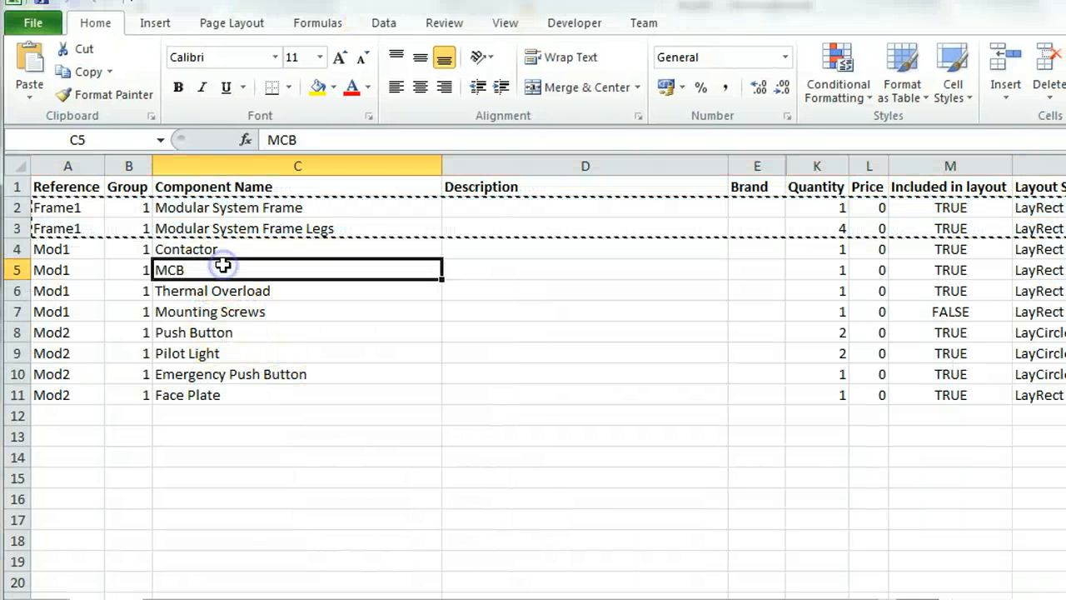
left_click(17, 249)
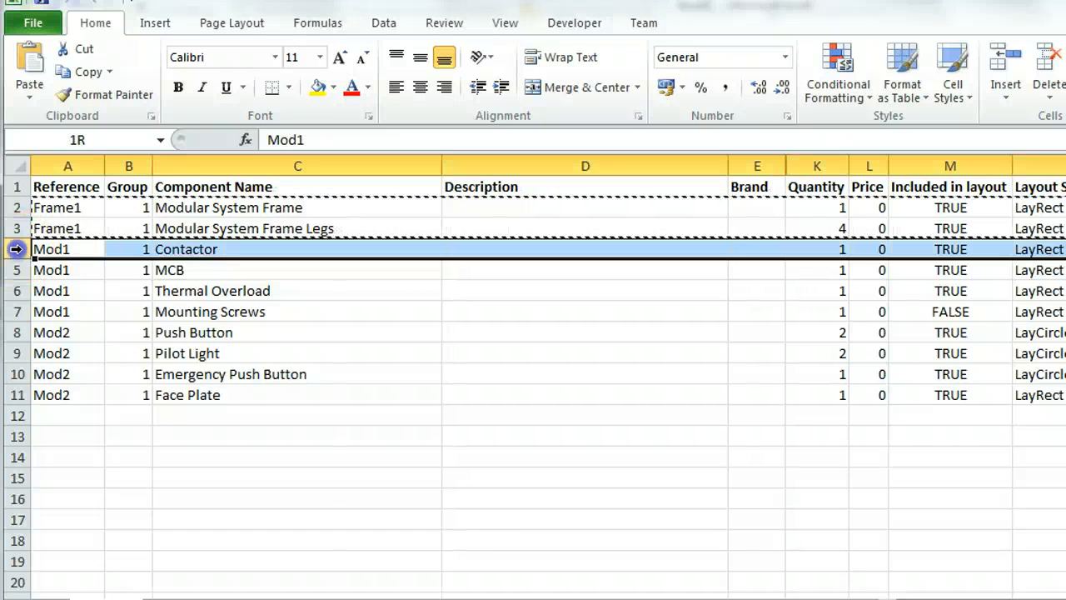
left_click(209, 249)
left_click(205, 269)
left_click(205, 290)
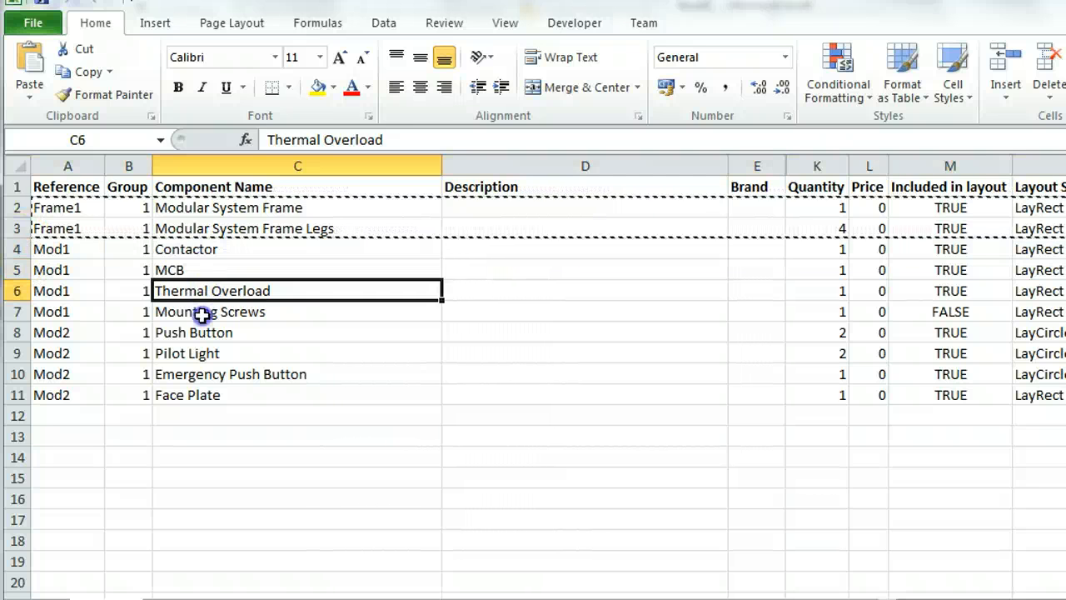
left_click(205, 311)
left_click_drag(17, 249, 19, 310)
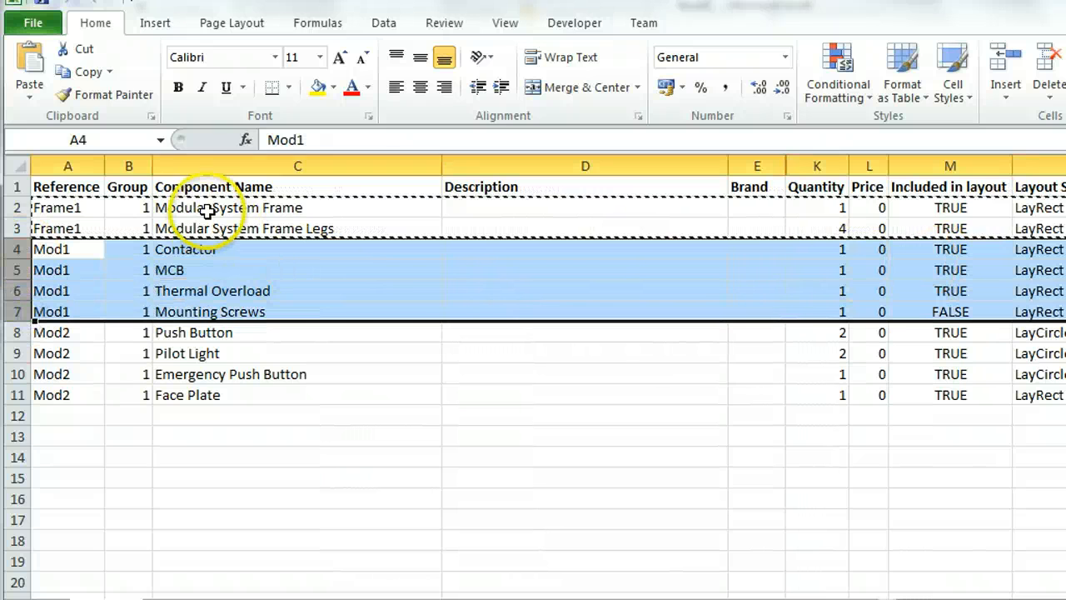
left_click(83, 71)
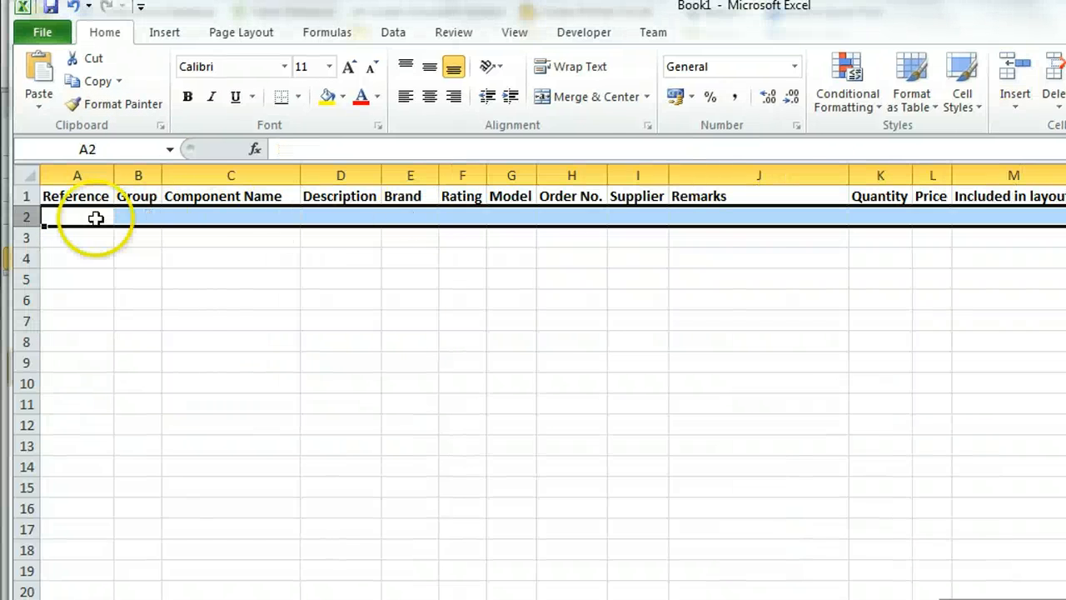
left_click(92, 218)
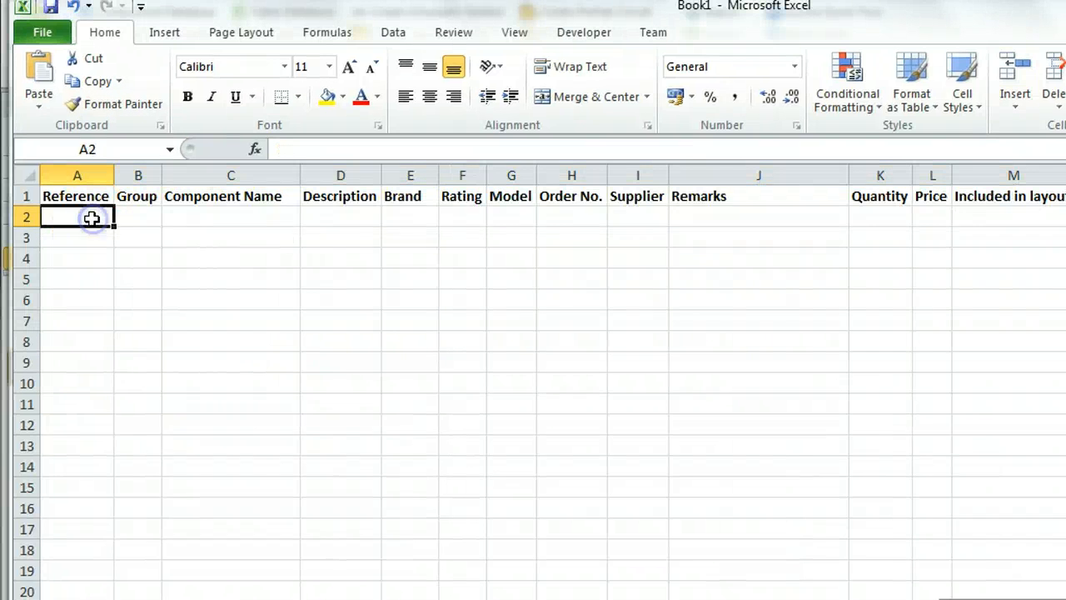
left_click(37, 75)
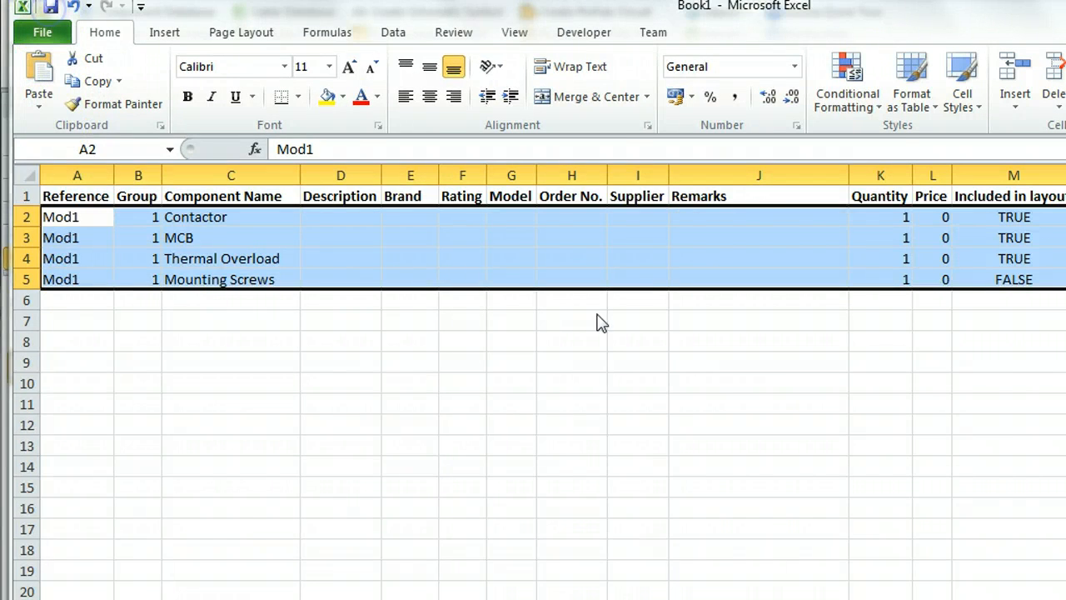
Save the edited Mod1 material reference over the existing Book1 workbook in the Documents library
key("ctrl+s")
double_click(283, 321)
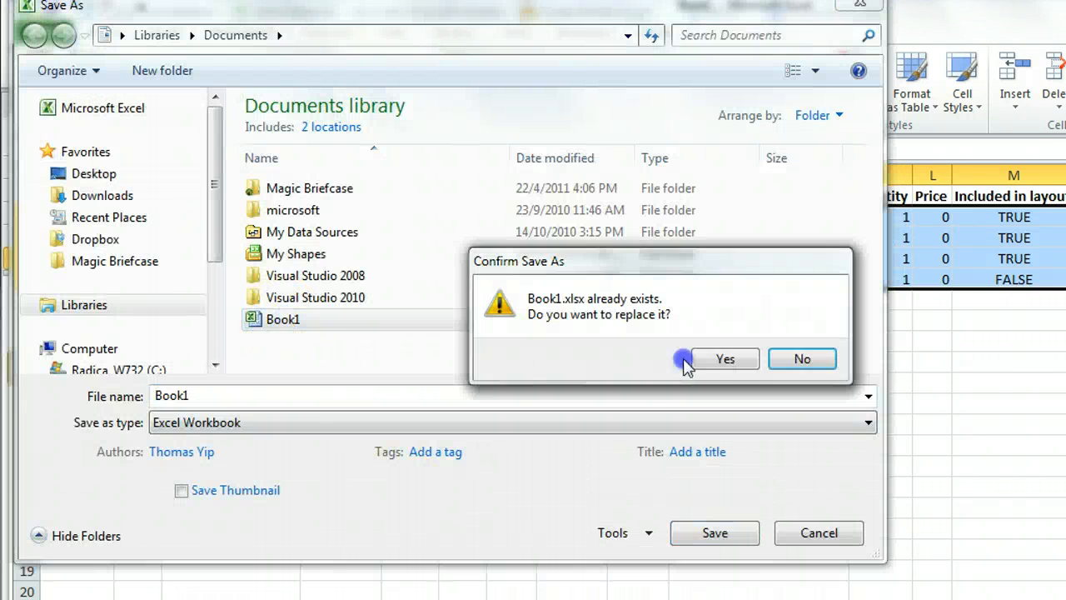
left_click(733, 360)
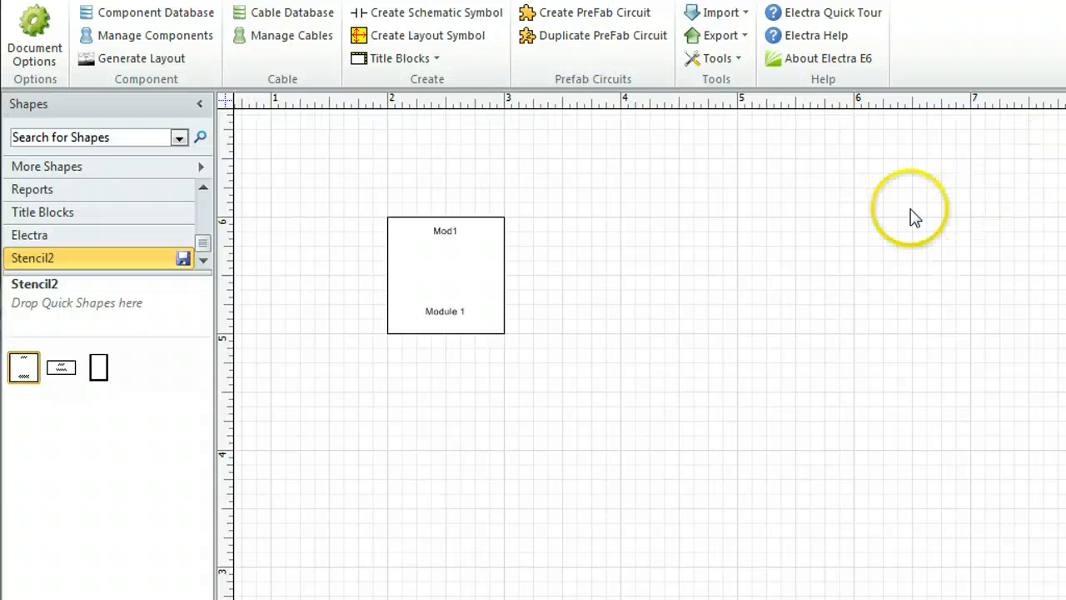
Import the Mod1 material reference from Book1, discarding further changes to the open workbook
left_click(713, 13)
left_click(737, 59)
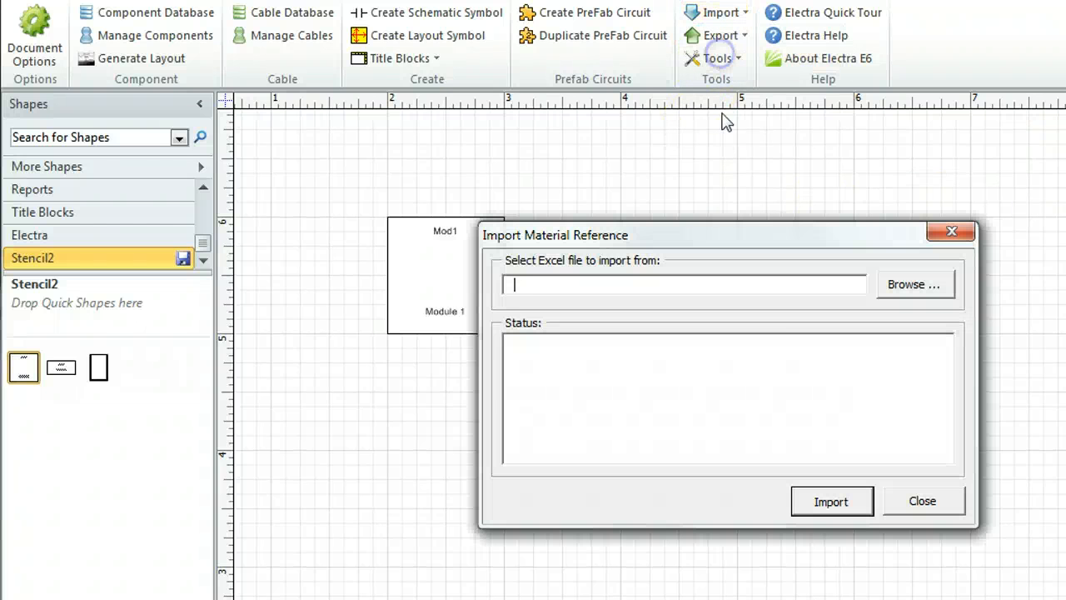
left_click(916, 284)
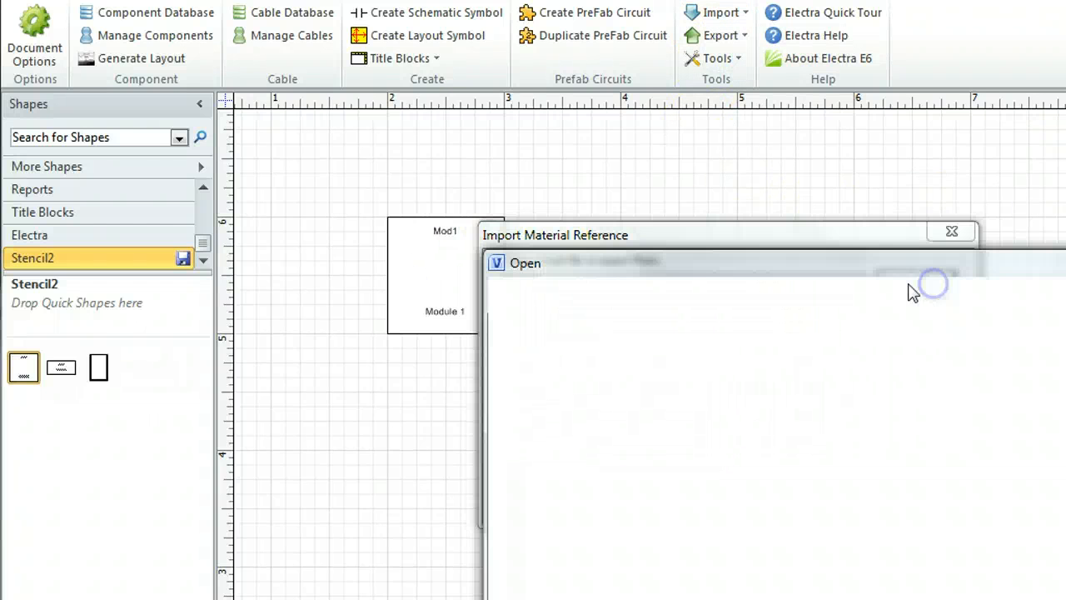
left_click(760, 579)
double_click(760, 577)
left_click(808, 499)
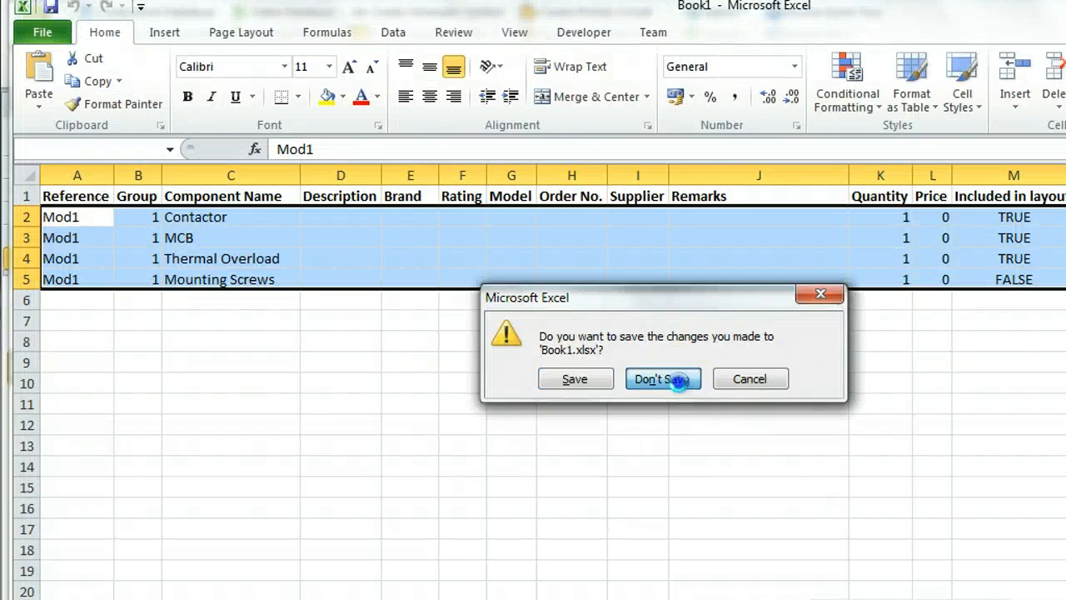
left_click(674, 378)
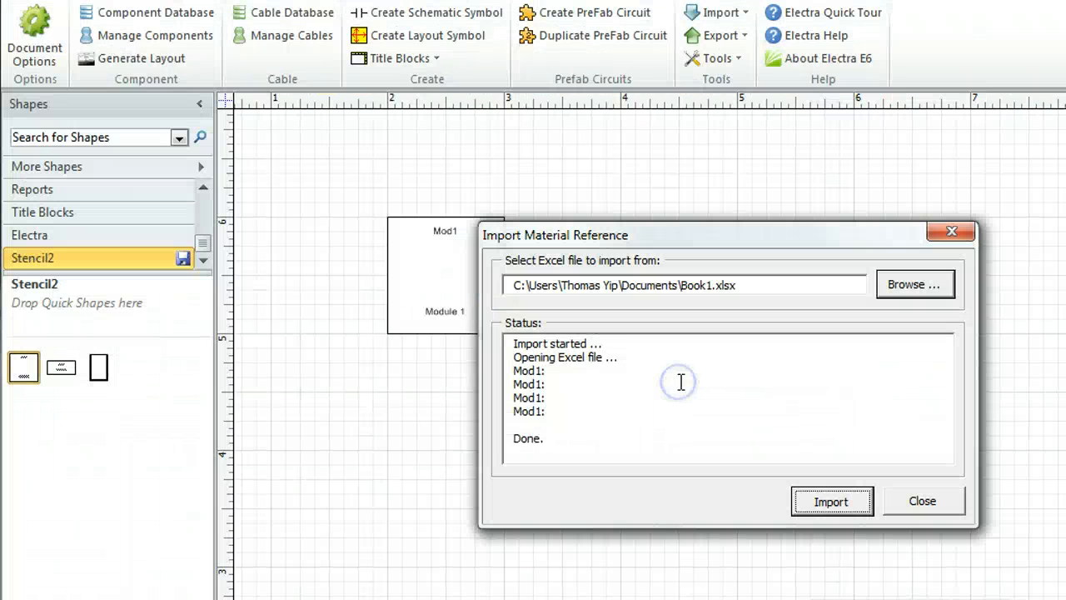
left_click(916, 501)
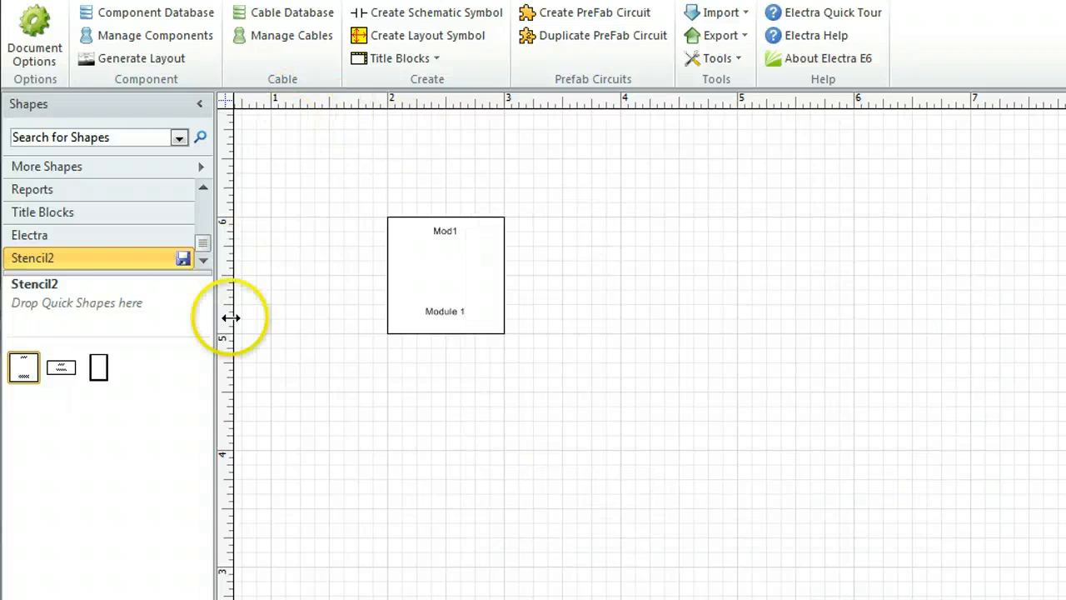
Review the list of components assigned to Mod1
left_click(191, 38)
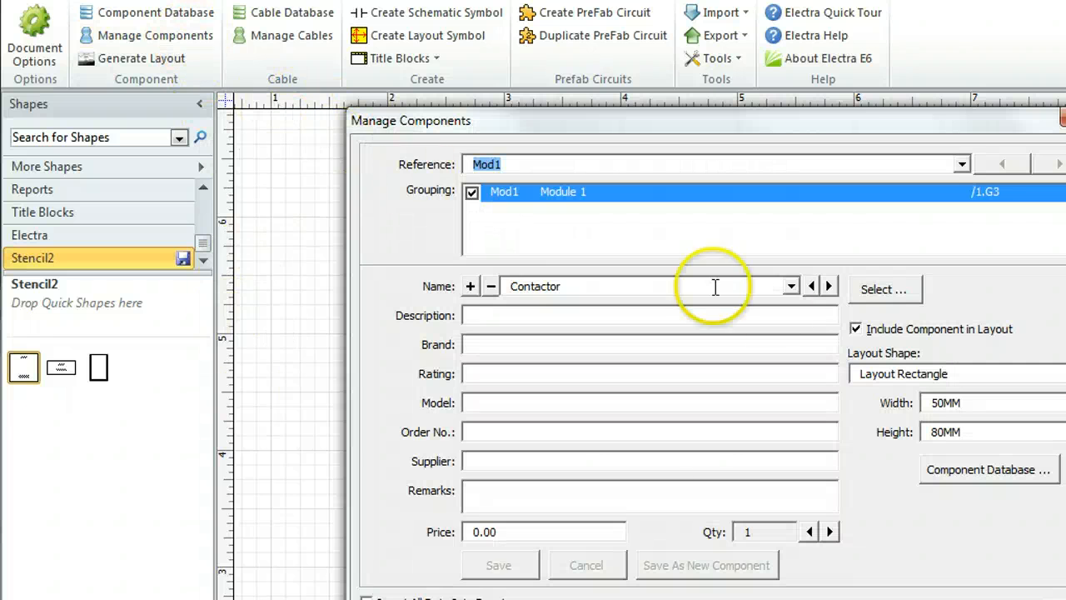
left_click(792, 285)
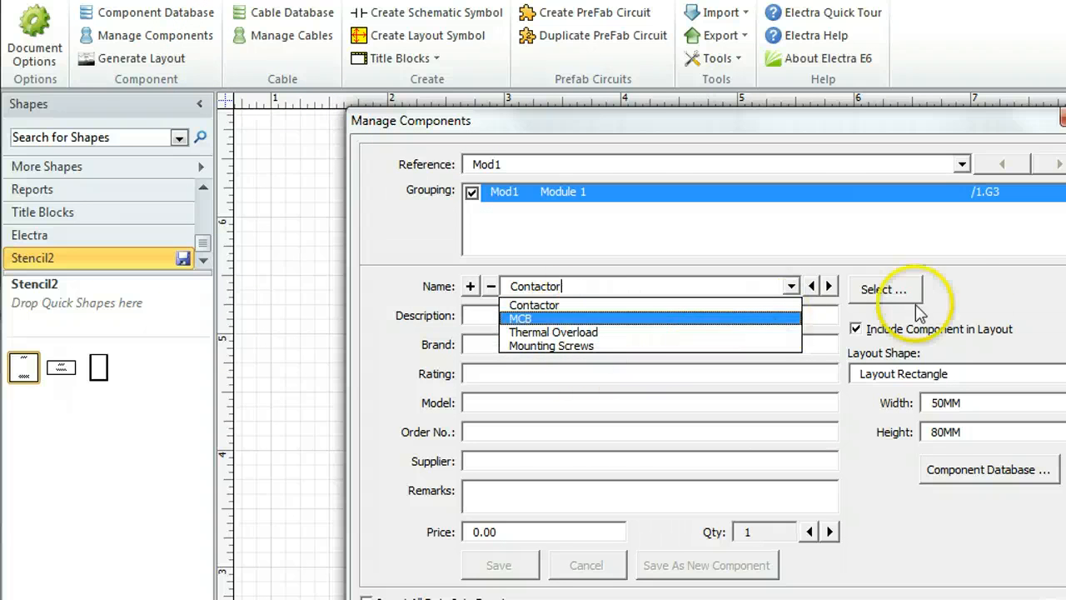
left_click(979, 297)
key("Escape")
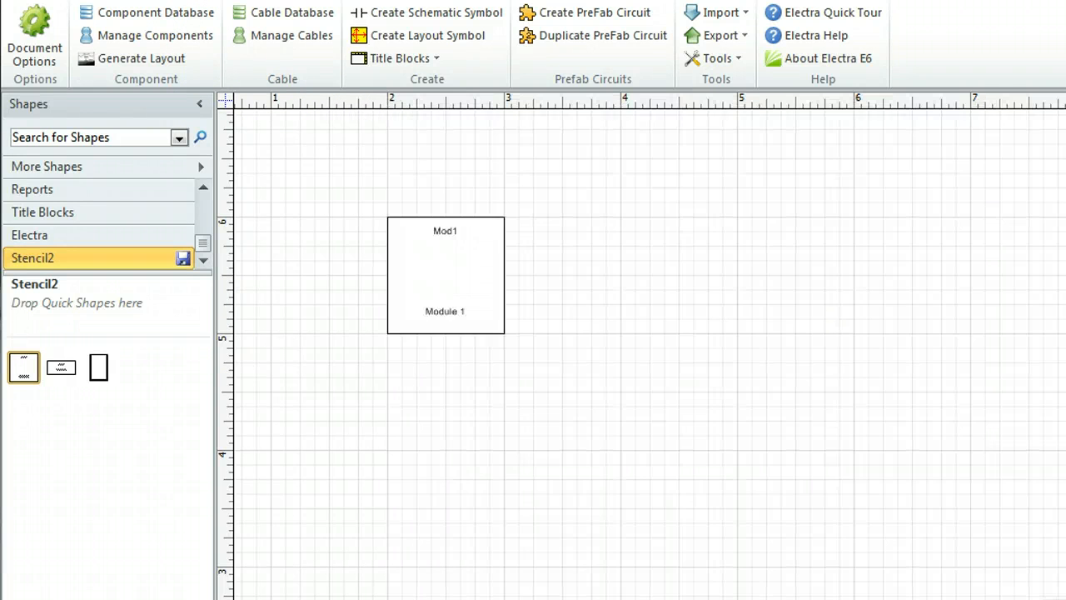
Store the updated Mod1 symbol from the page in Stencil2 and delete the old Module 1 master
left_click(805, 422)
left_click(467, 300)
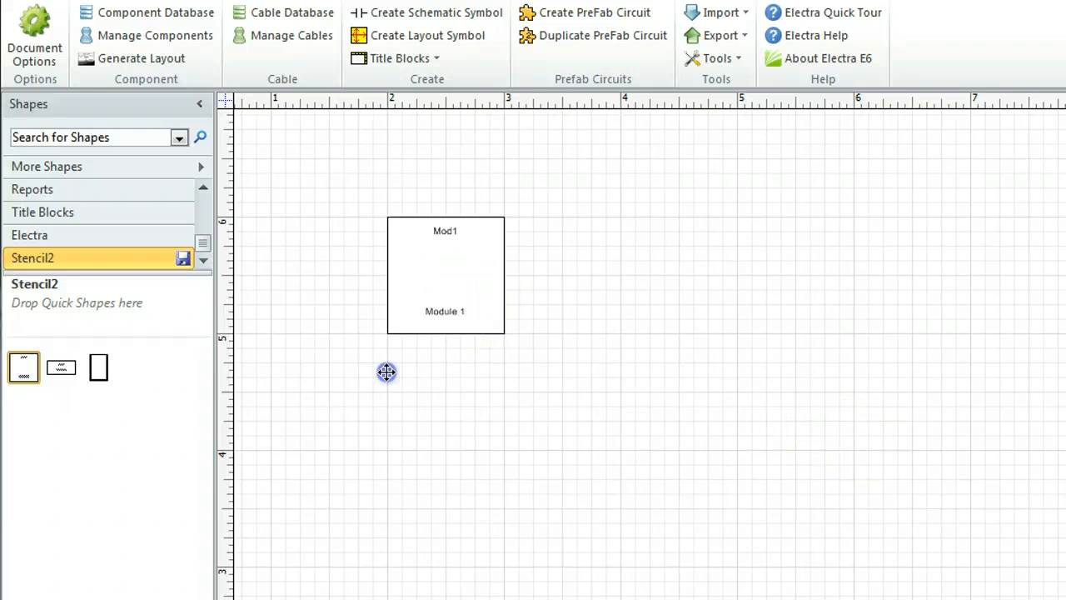
left_click_drag(386, 372, 189, 392)
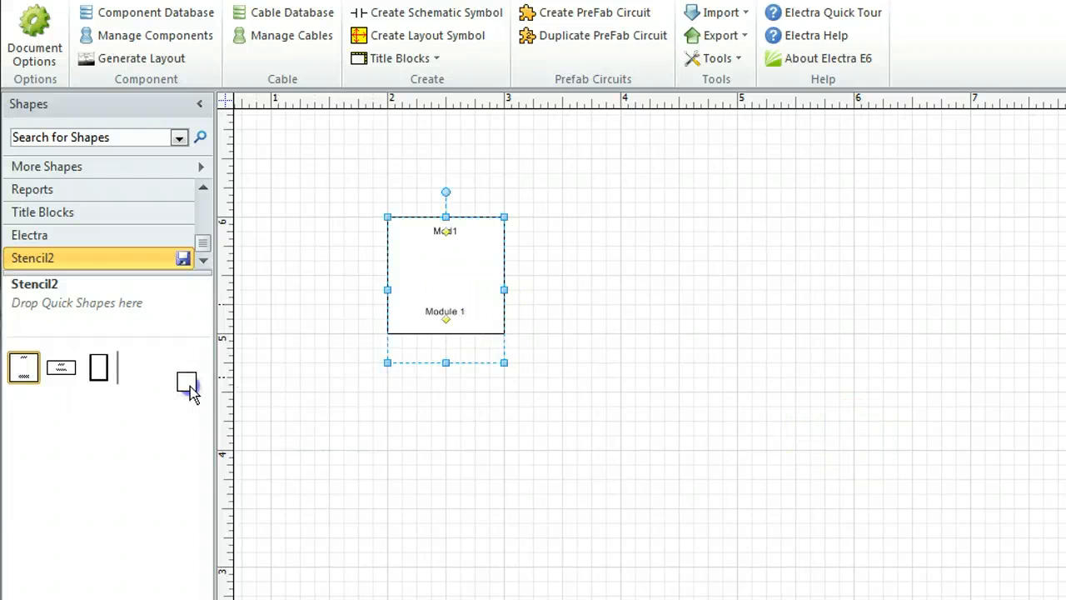
right_click(29, 372)
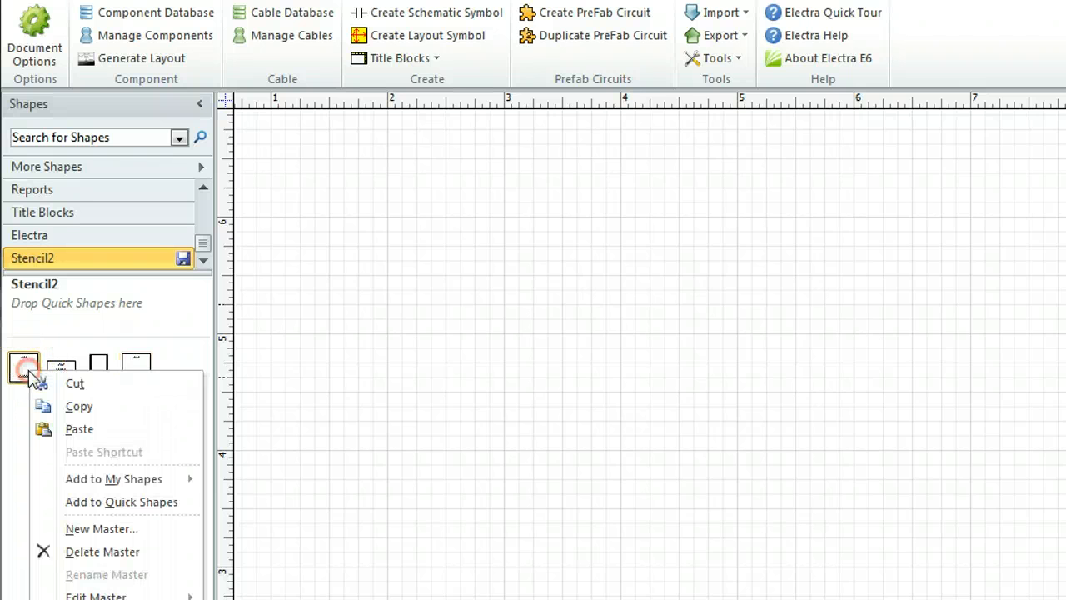
left_click(83, 547)
Place the Module 2 symbol on the empty page and export its material reference to Excel
left_click_drag(24, 369, 563, 314)
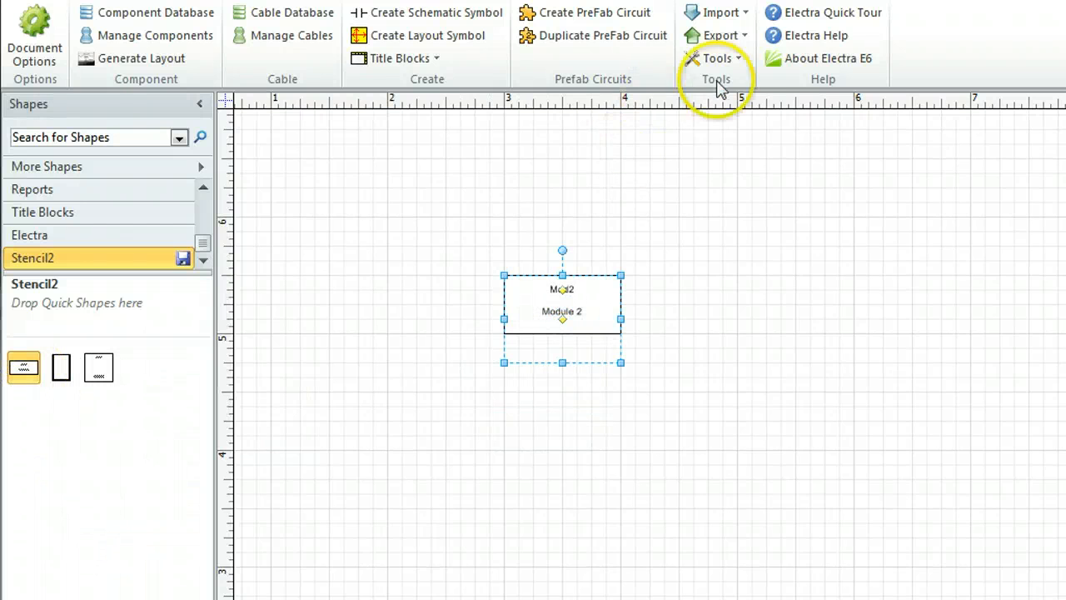
left_click(722, 35)
left_click(752, 106)
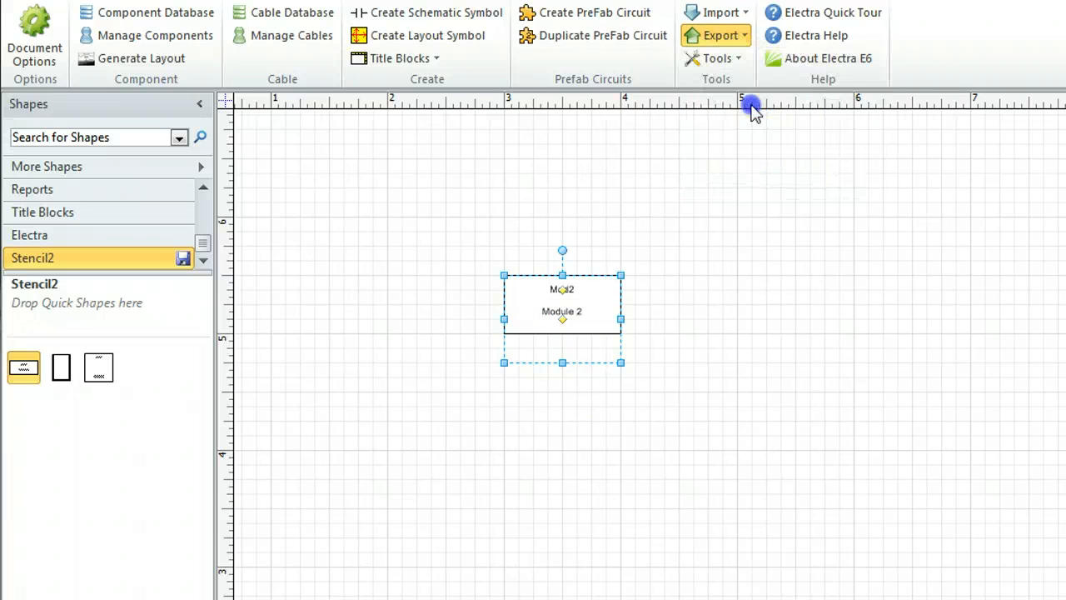
left_click(808, 535)
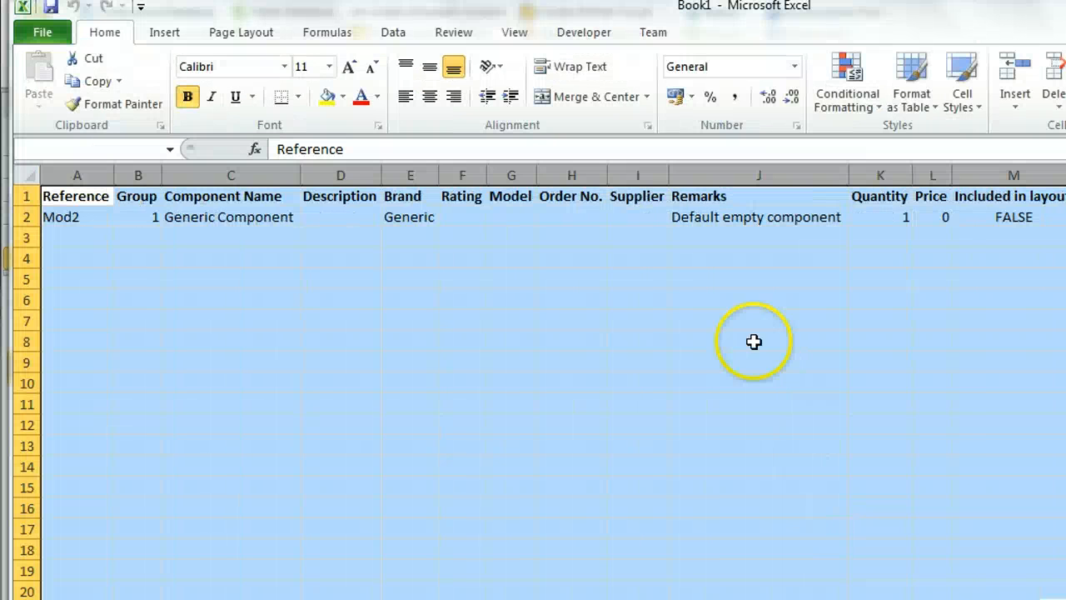
Clear the exported Mod2 row in Book1 and check the Mod2 component names in Book2
left_click(26, 217)
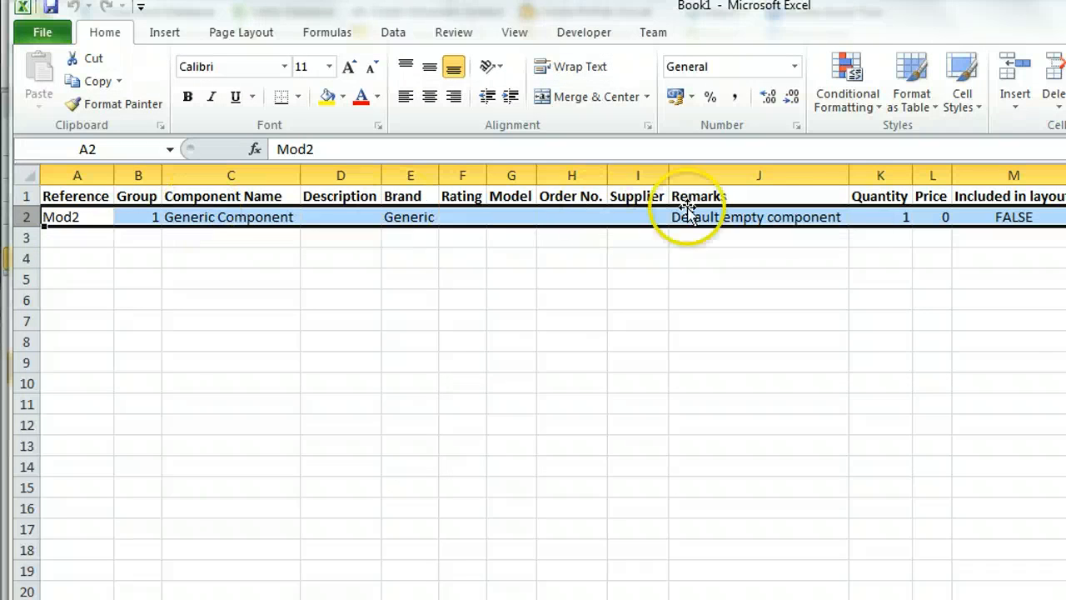
key("Delete")
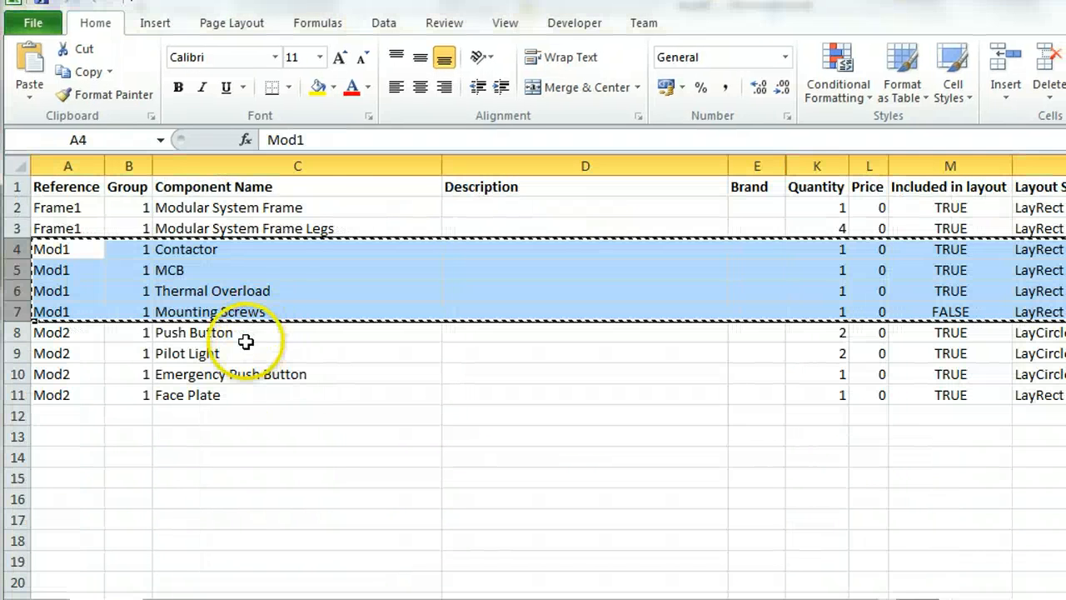
left_click(16, 332)
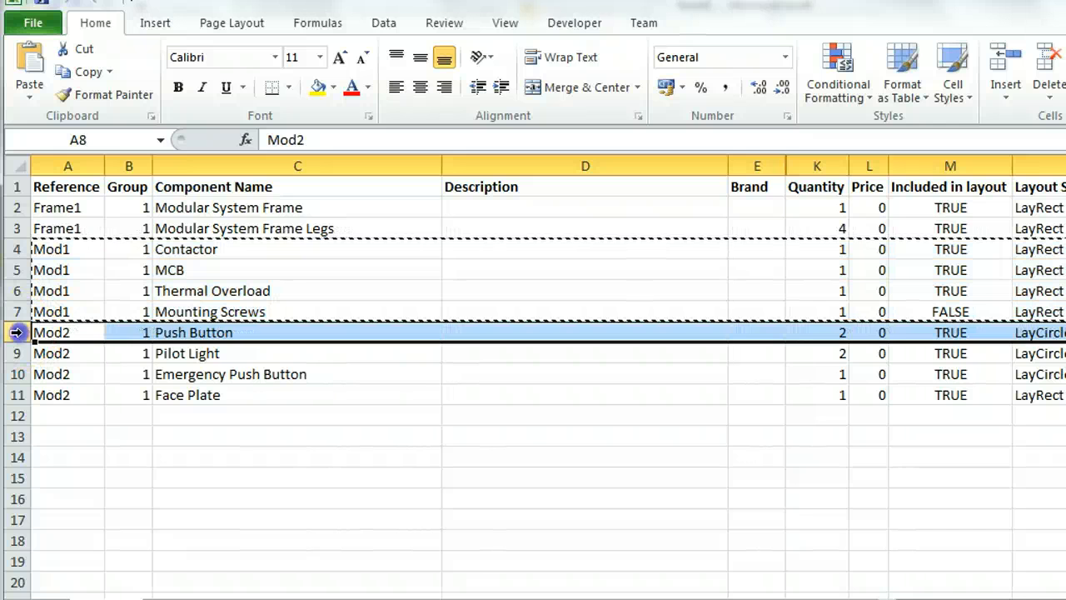
left_click(213, 332)
left_click(208, 353)
left_click(207, 376)
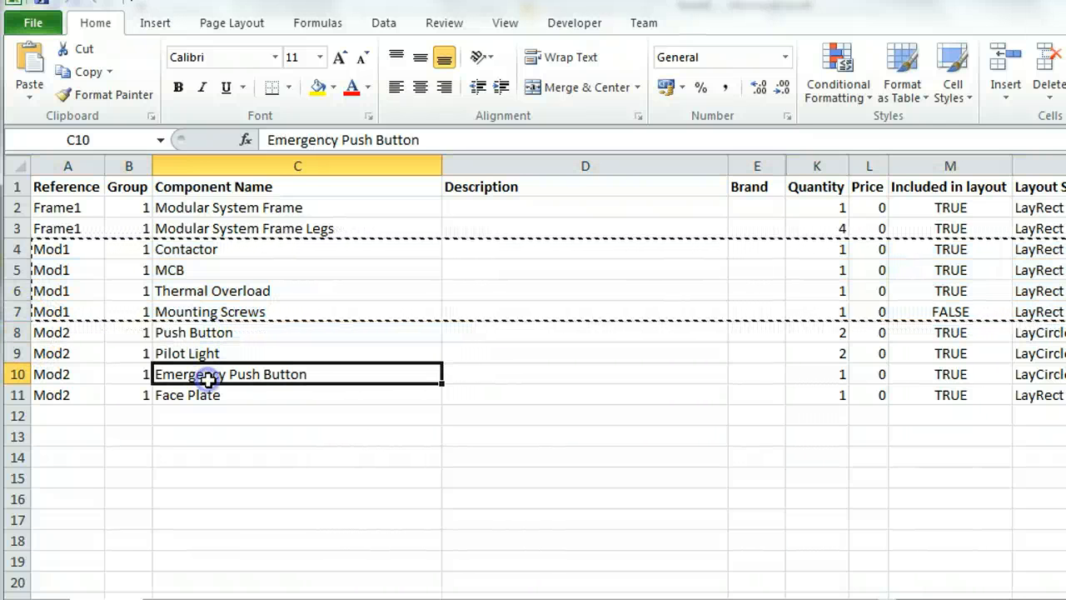
left_click(209, 396)
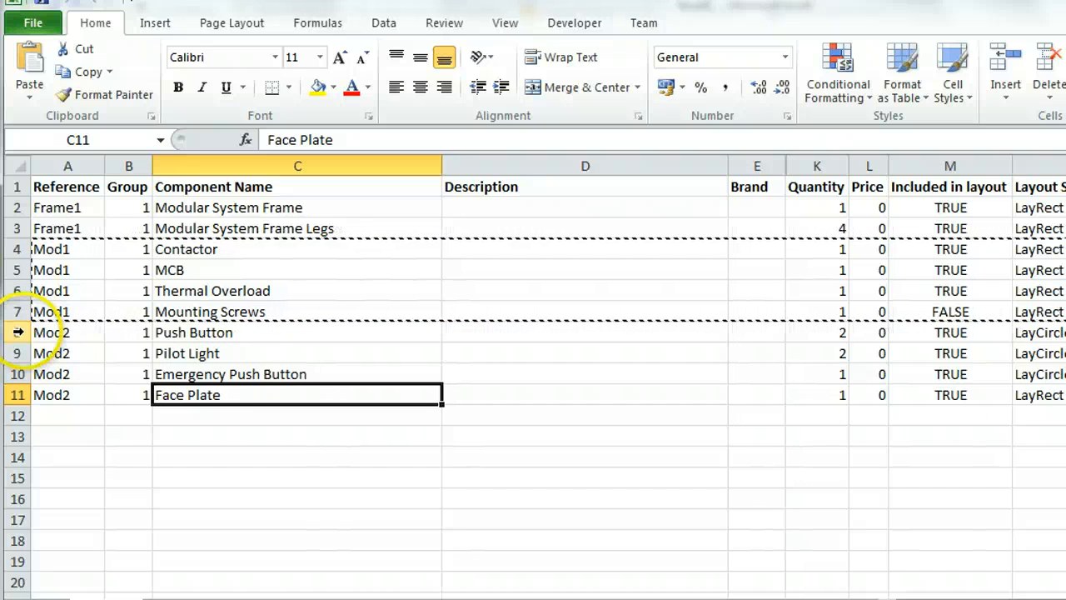
Copy the Mod2 Push Button, Pilot Light, Emergency Push Button and Face Plate rows from Book2 into Book1, starting at cell A2
left_click_drag(17, 332, 17, 394)
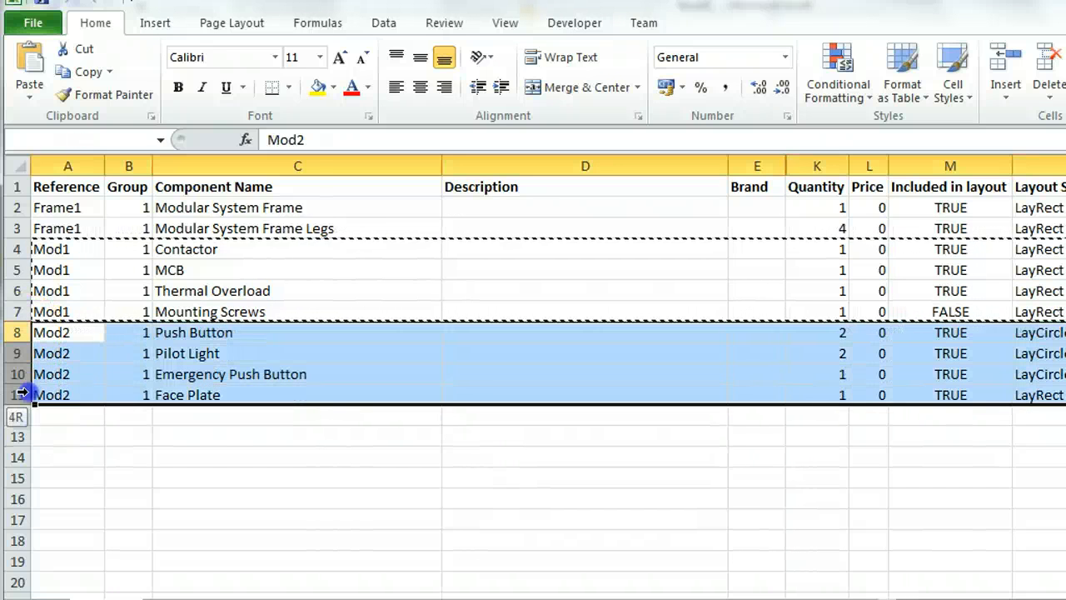
left_click(85, 71)
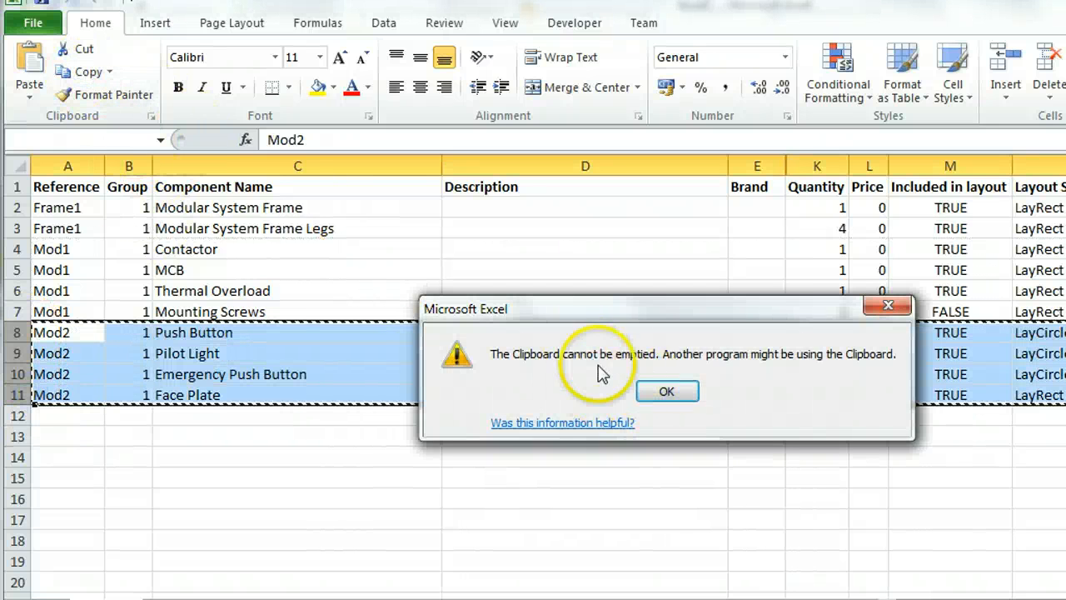
left_click(658, 391)
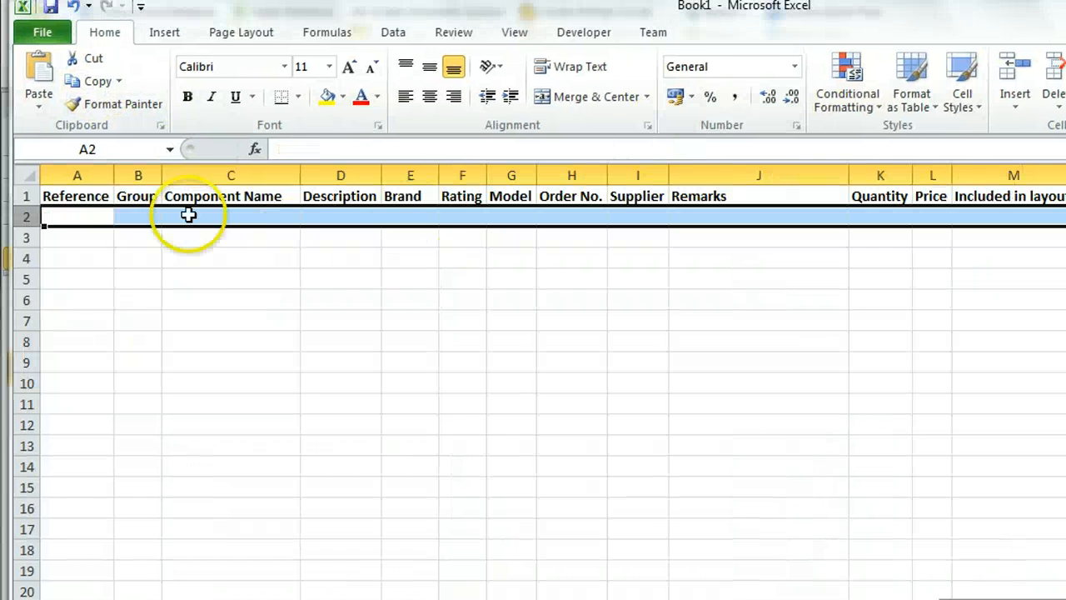
left_click(90, 211)
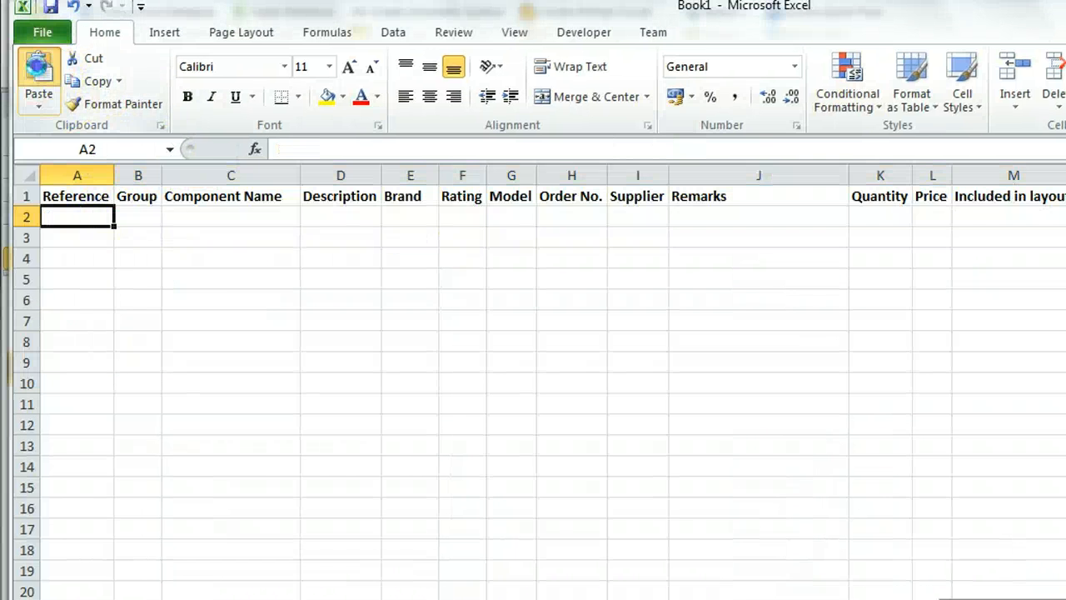
left_click(38, 74)
left_click(208, 278)
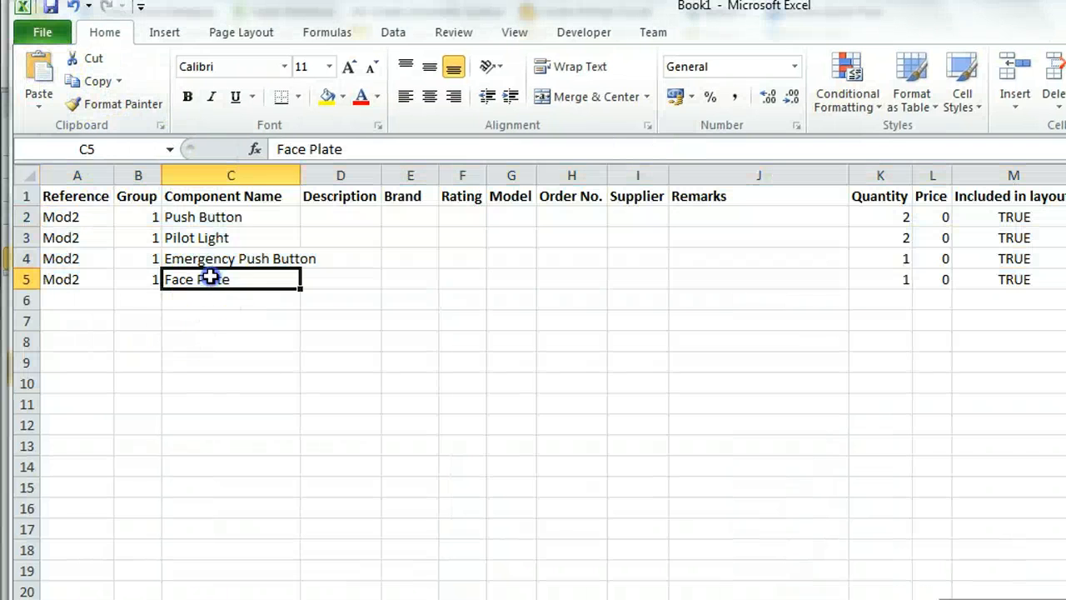
Save the edited Mod2 material reference over the existing Book1 workbook in the Documents library
left_click(51, 7)
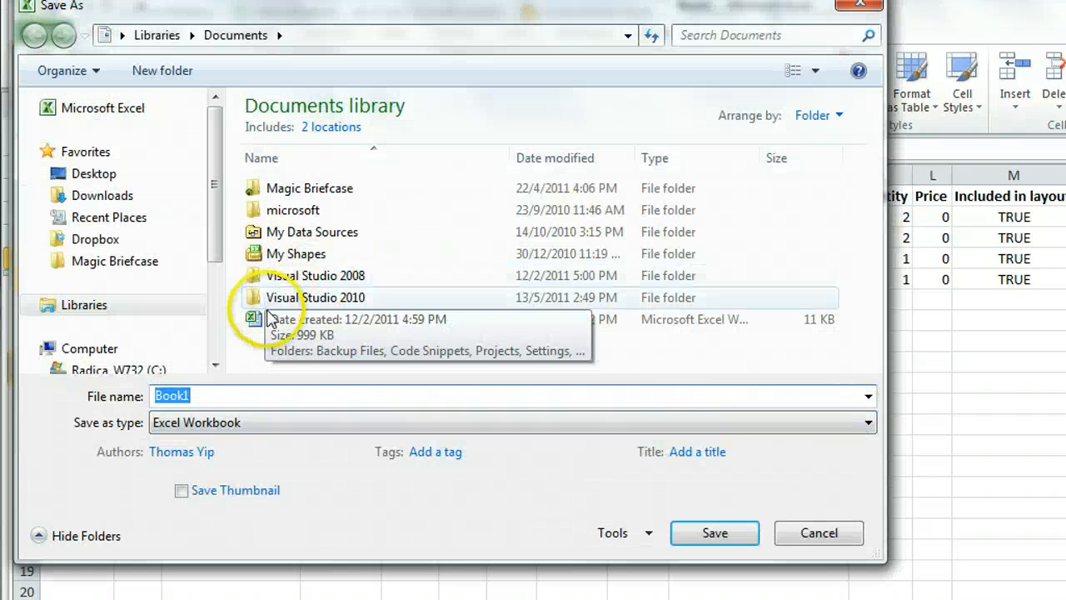
double_click(363, 323)
left_click(735, 359)
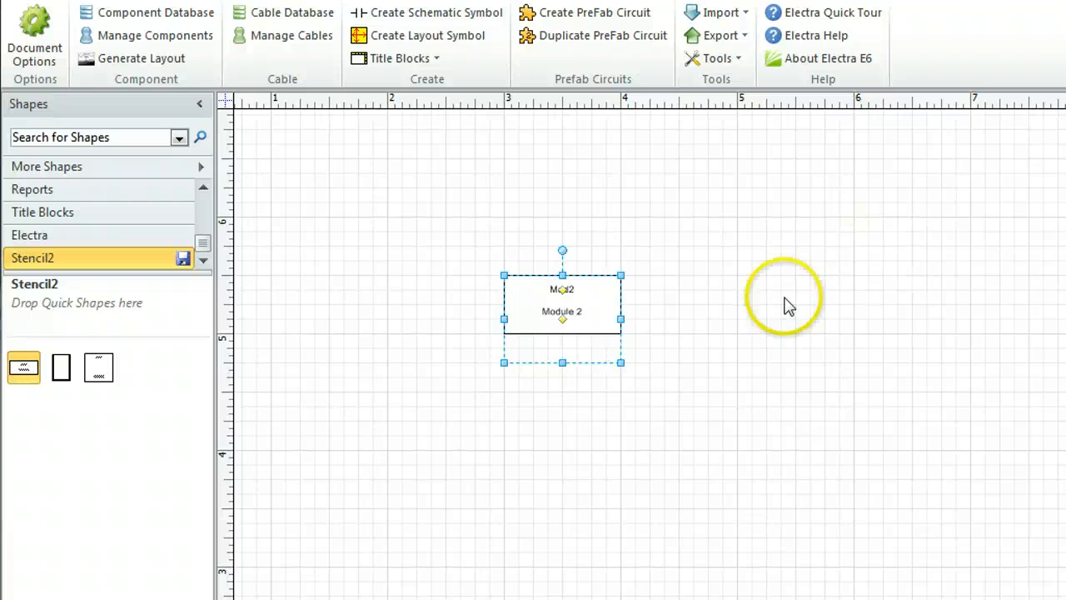
left_click(787, 304)
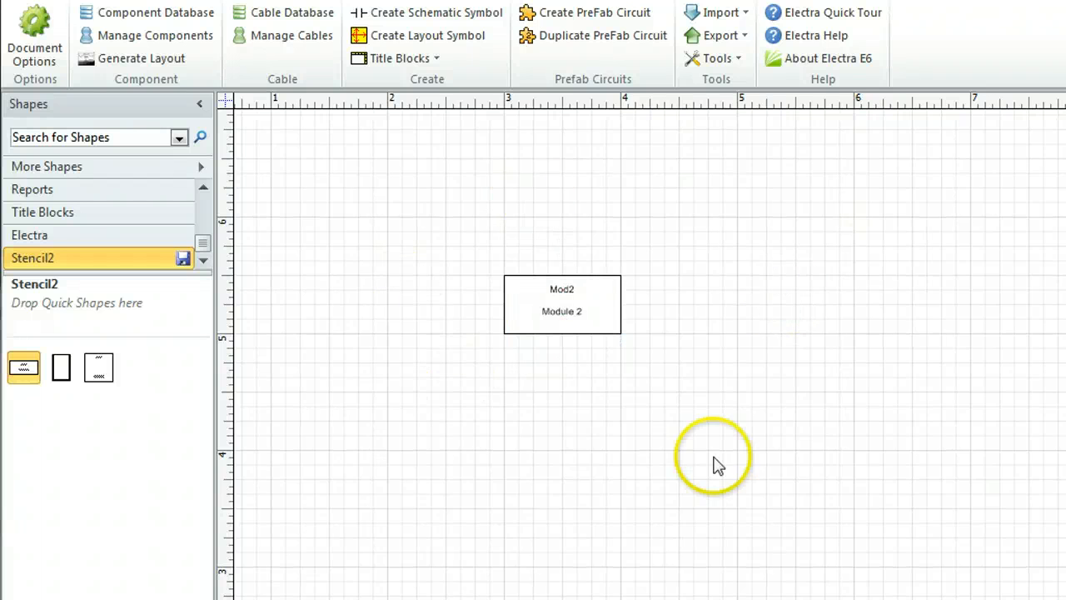
Import the Mod2 material reference from Book1, discarding further changes to the open workbook
left_click(721, 11)
left_click(725, 58)
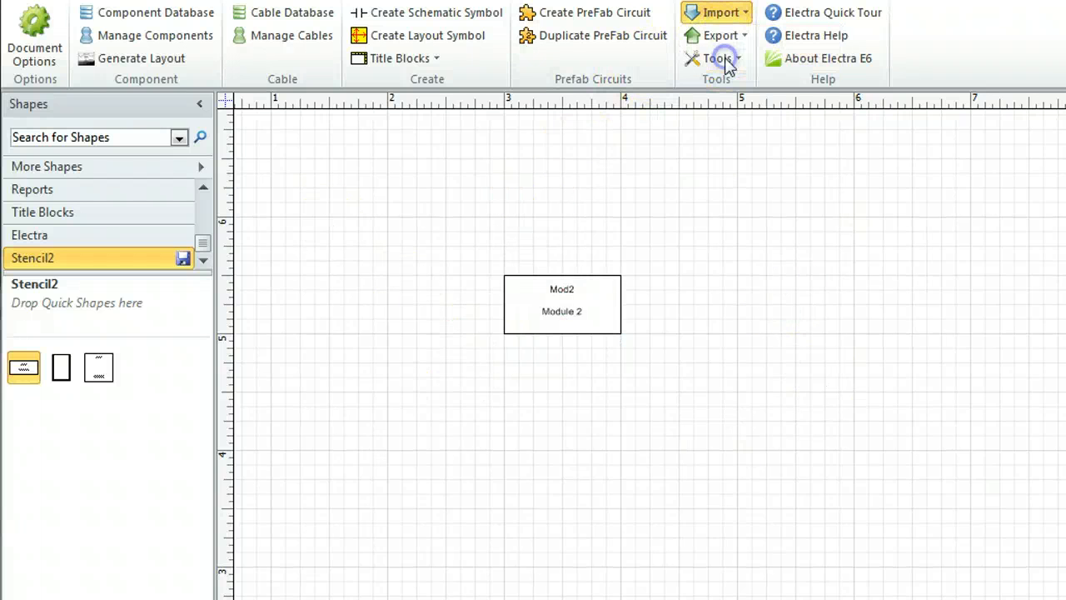
left_click(902, 287)
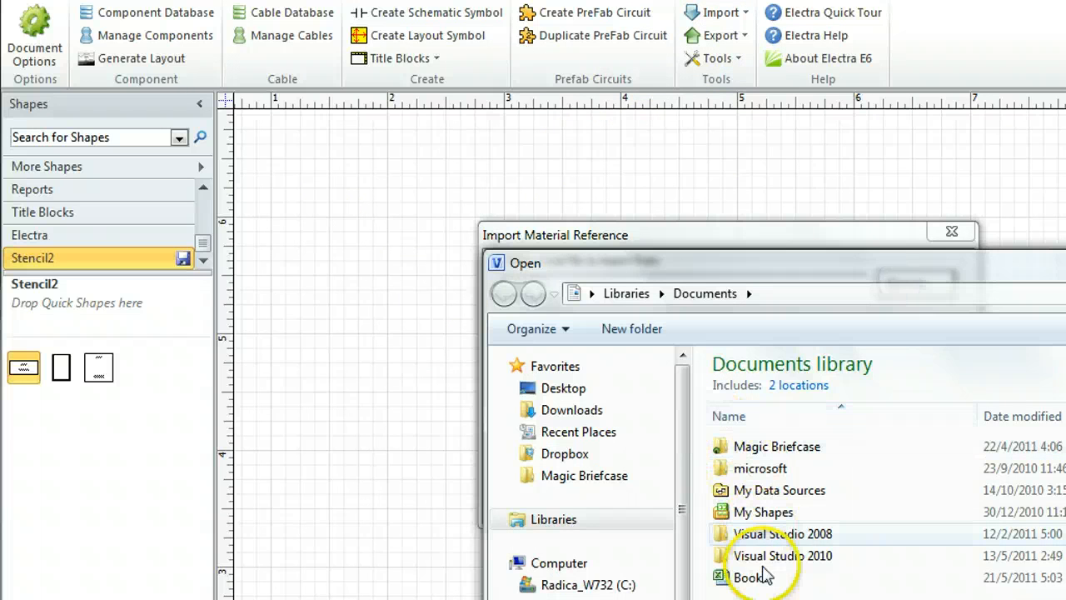
double_click(759, 581)
left_click(821, 502)
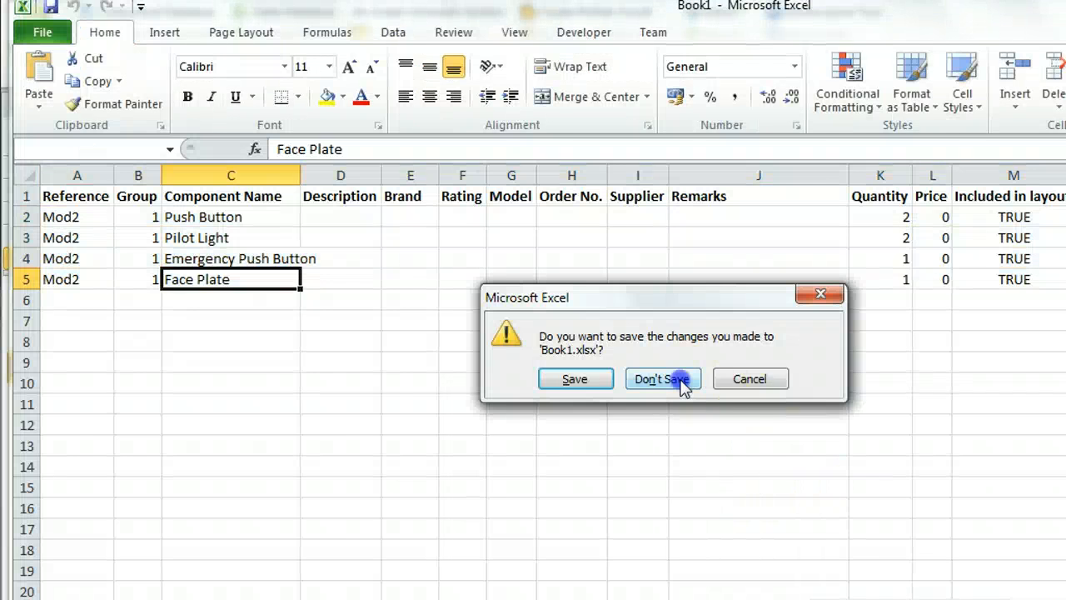
left_click(681, 381)
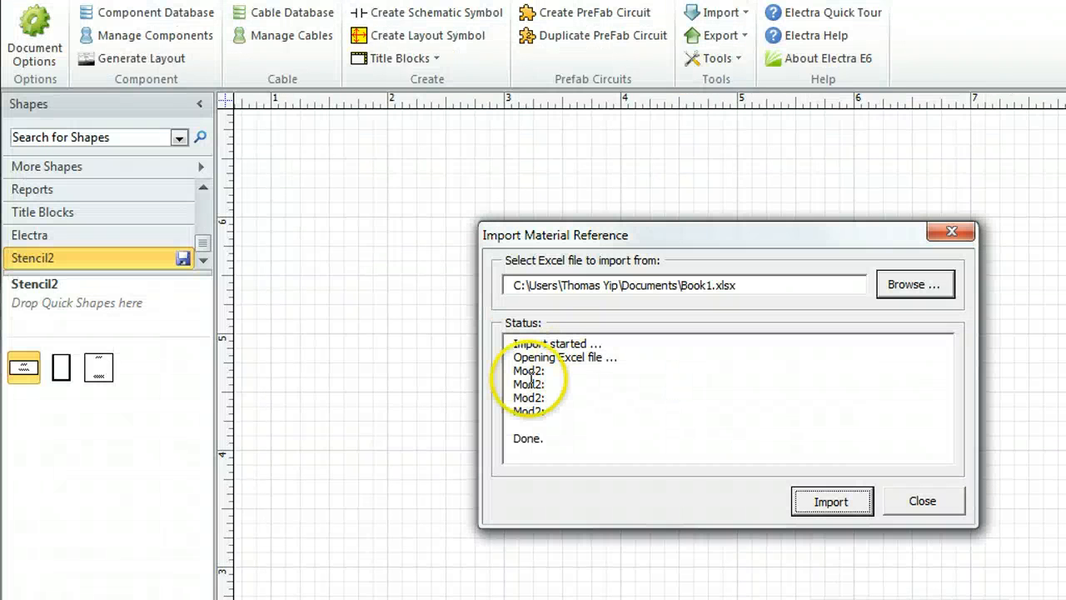
left_click(906, 503)
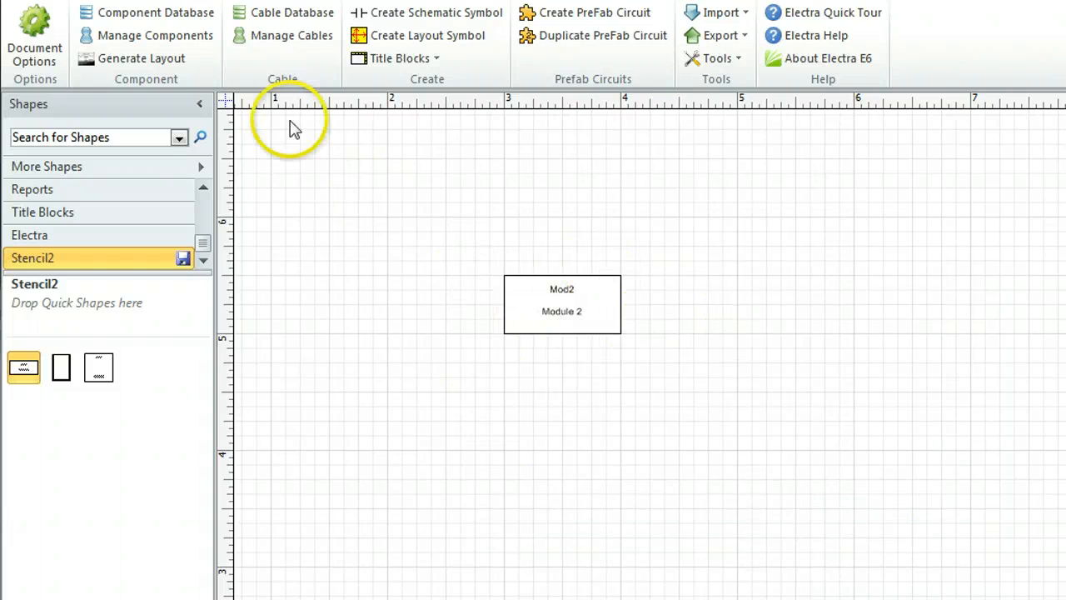
Review the list of components assigned to Mod2
left_click(191, 38)
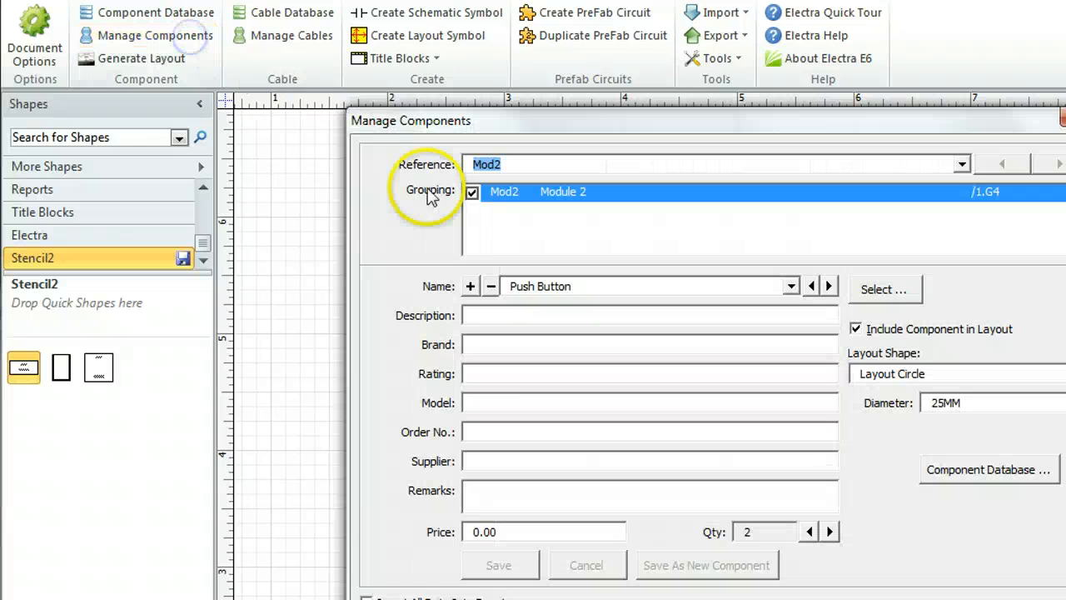
left_click(789, 286)
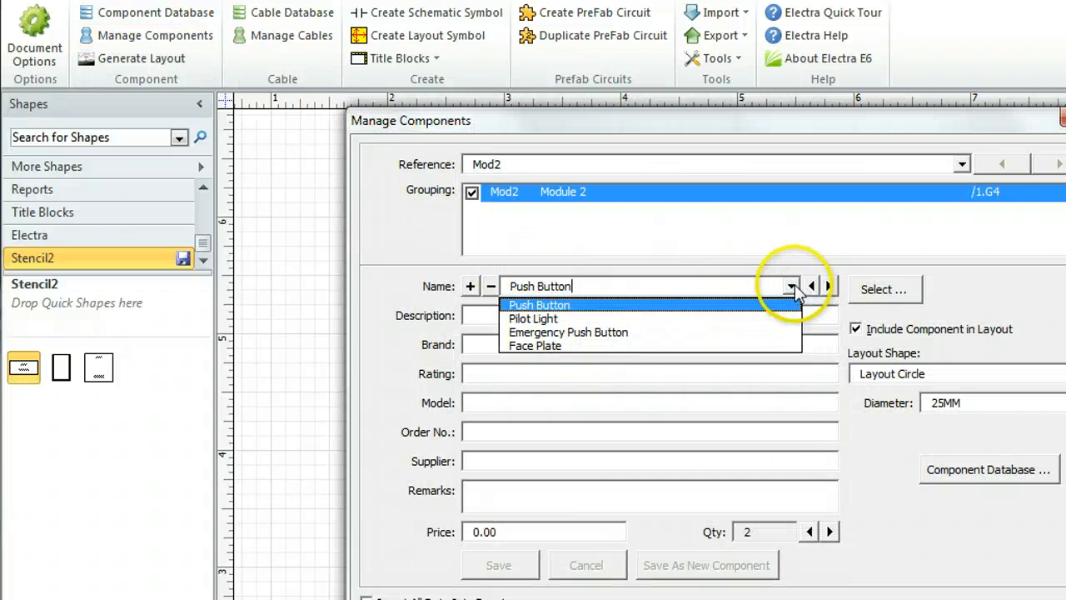
left_click(791, 285)
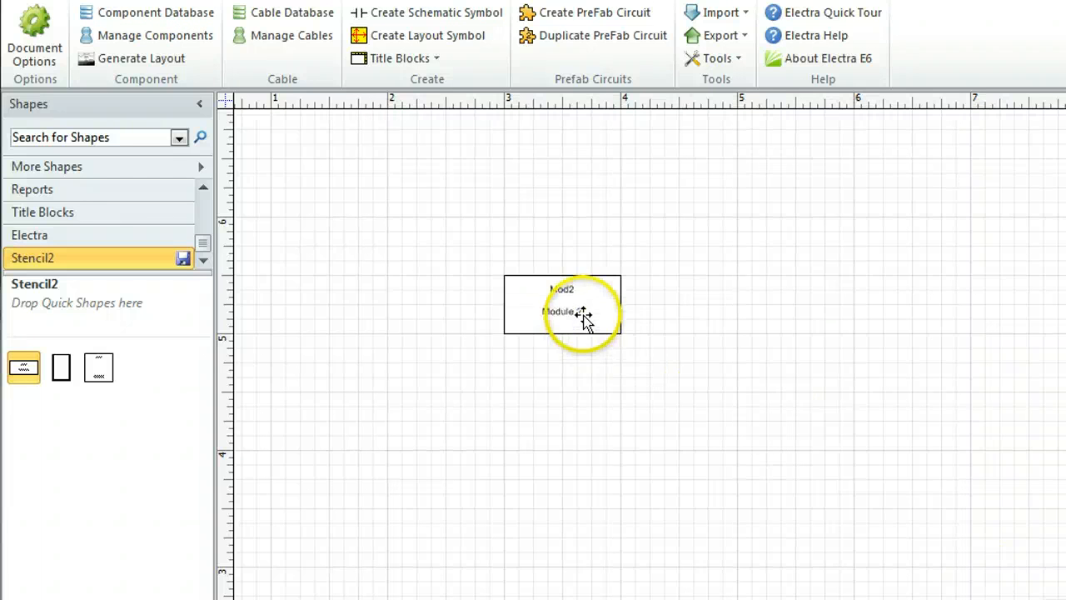
Store the updated Mod2 symbol from the page in Stencil2 and delete the old Module 2 master
left_click_drag(585, 315, 133, 379)
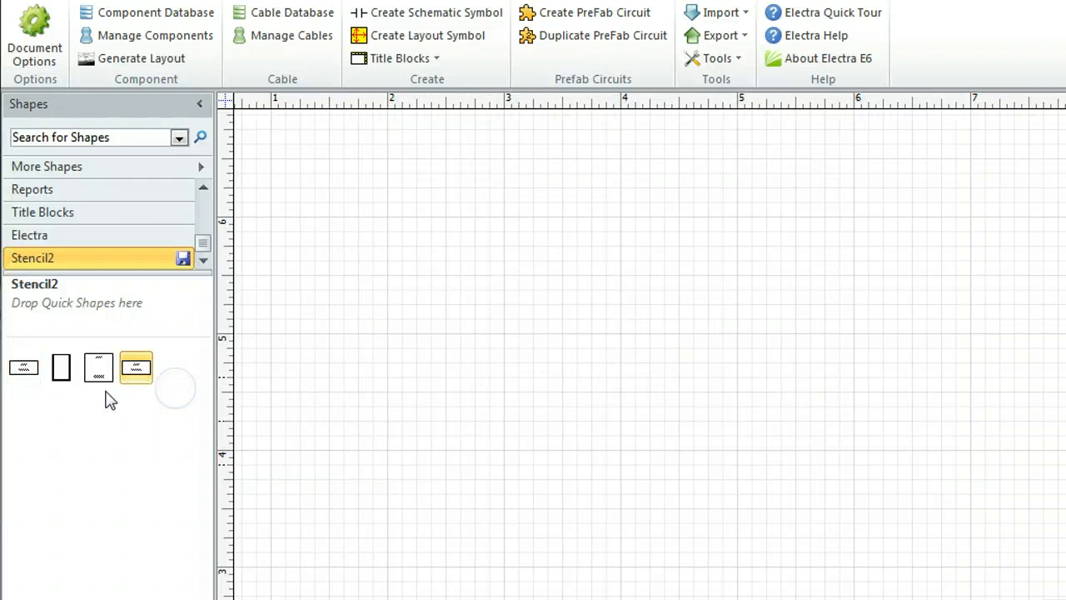
right_click(25, 368)
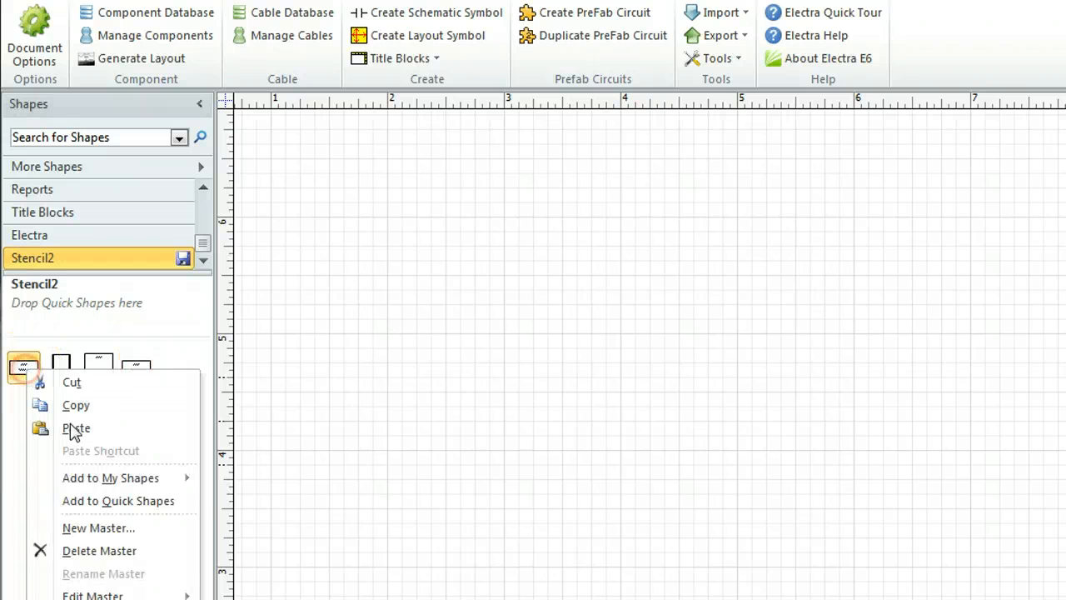
left_click(93, 552)
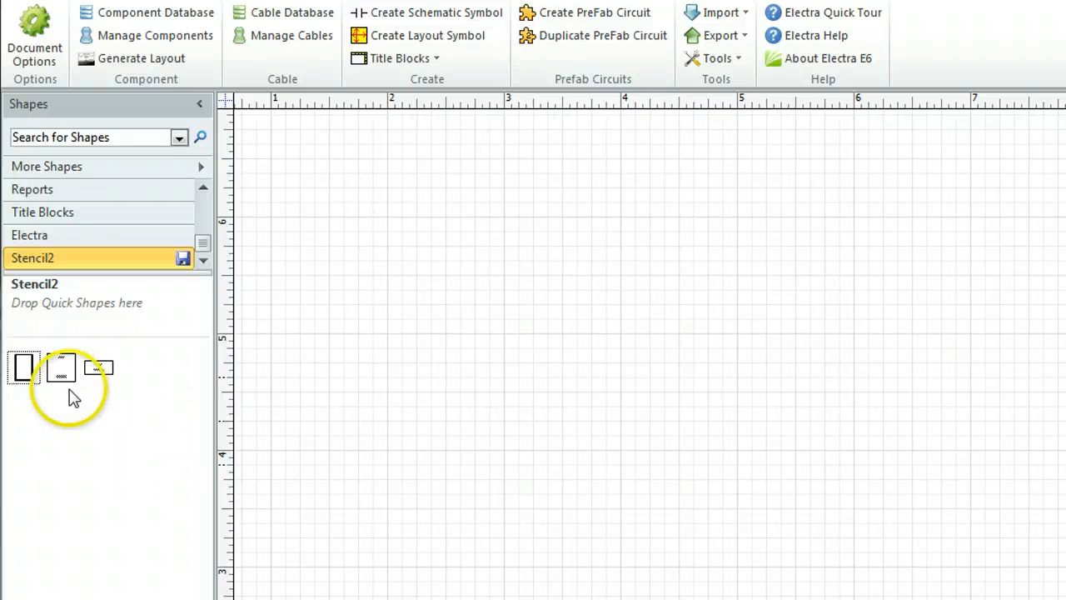
Place the modular system frame on the page and fill its left column with three Module 1 symbols
left_click_drag(23, 366, 509, 361)
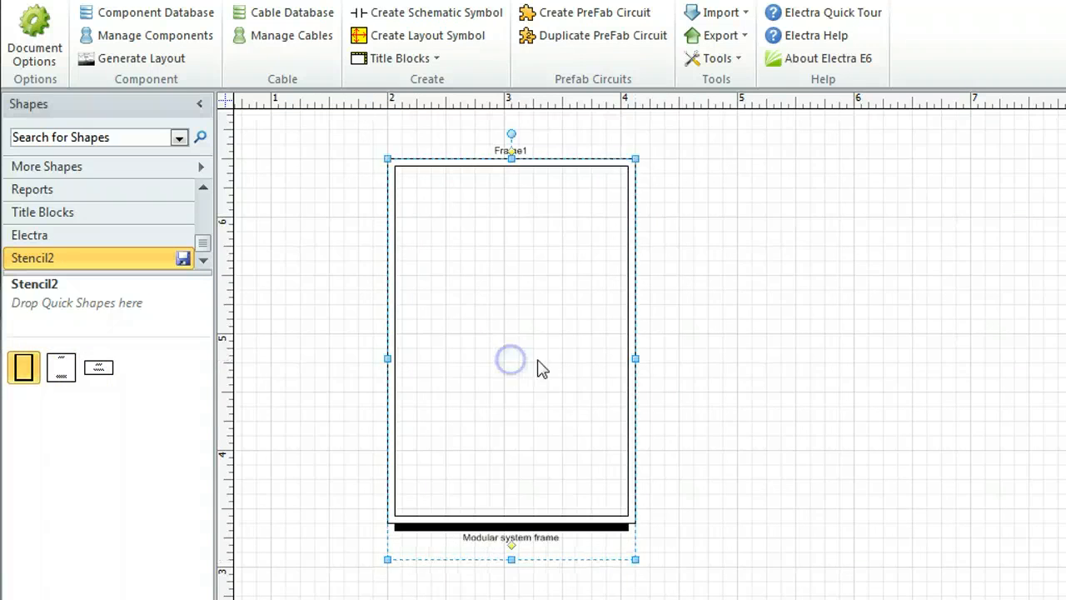
left_click(781, 393)
left_click_drag(61, 368, 457, 242)
left_click(506, 381)
left_click_drag(62, 369, 456, 358)
left_click(535, 455)
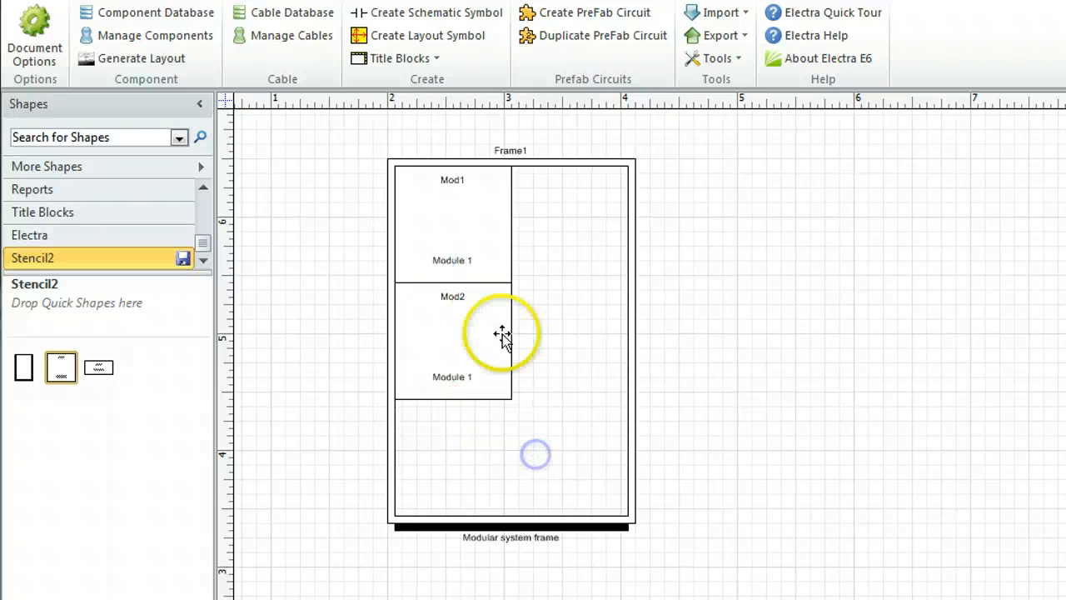
left_click_drag(89, 386, 454, 473)
left_click(563, 460)
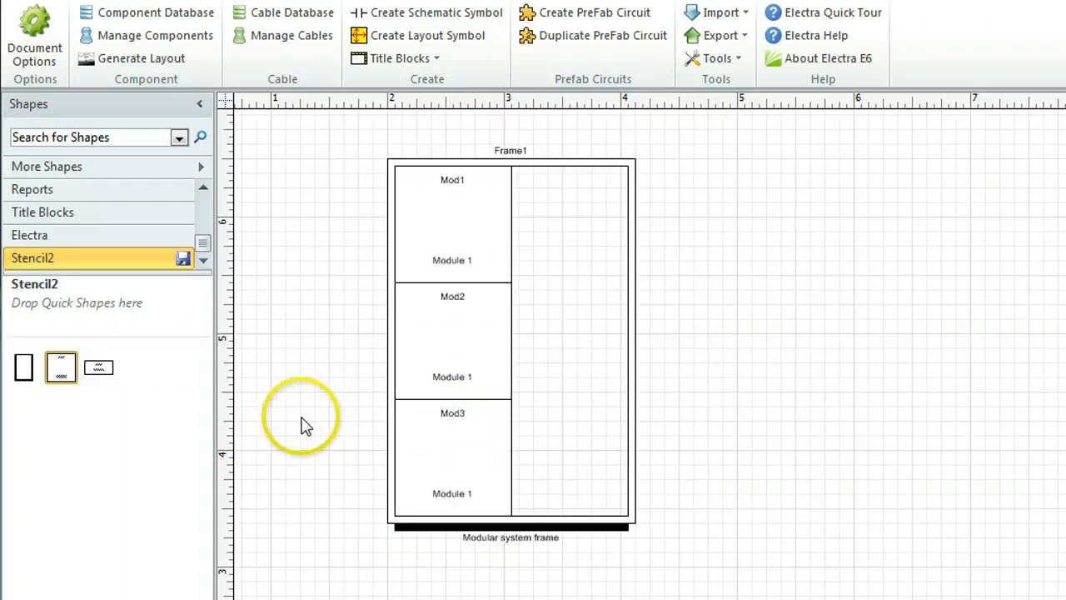
Fill the frame's right column from top to bottom with four Module 2 symbols and one Module 1 symbol from Stencil2
left_click_drag(99, 367, 573, 216)
left_click(588, 316)
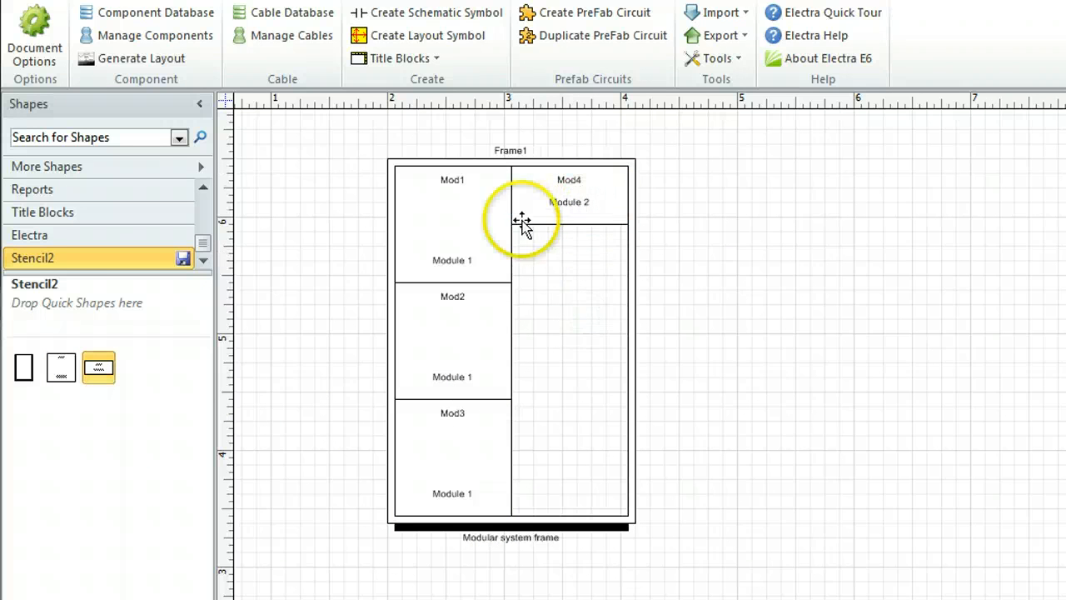
left_click_drag(99, 367, 573, 278)
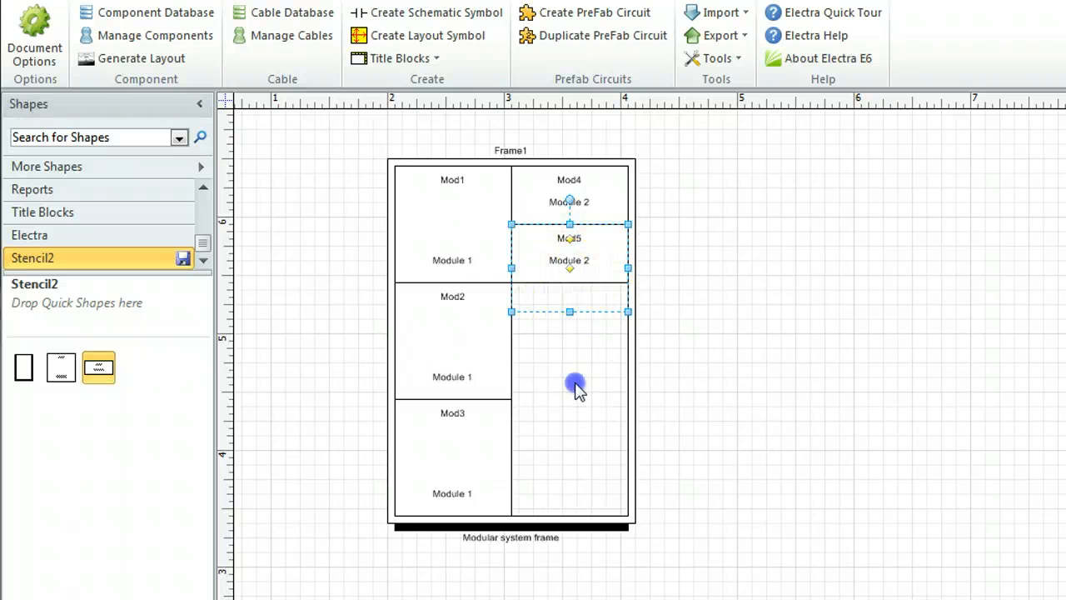
left_click_drag(101, 370, 573, 389)
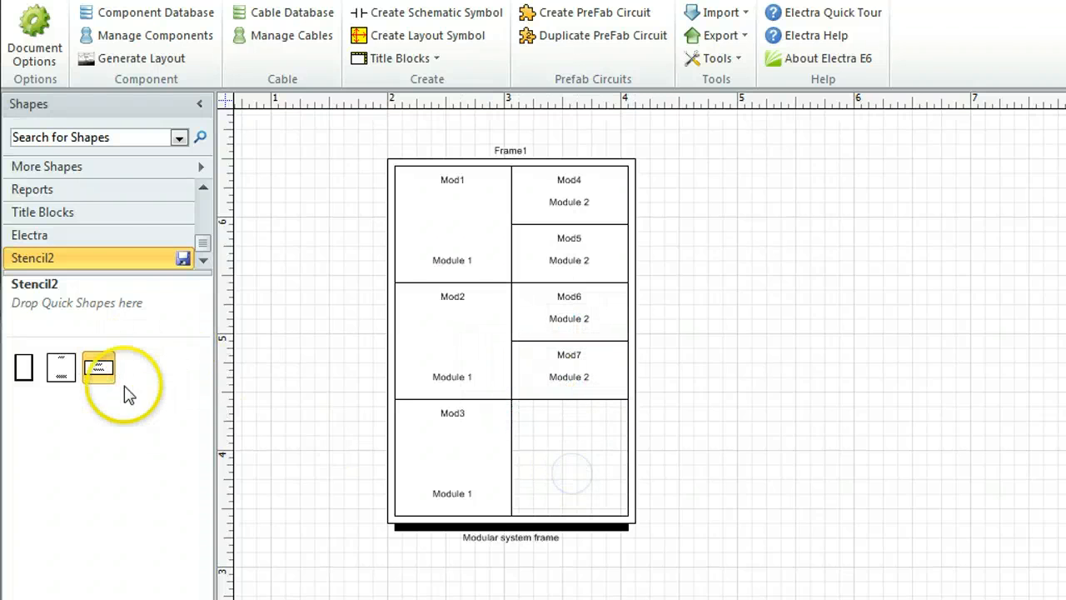
left_click_drag(100, 367, 121, 387)
left_click_drag(59, 369, 571, 474)
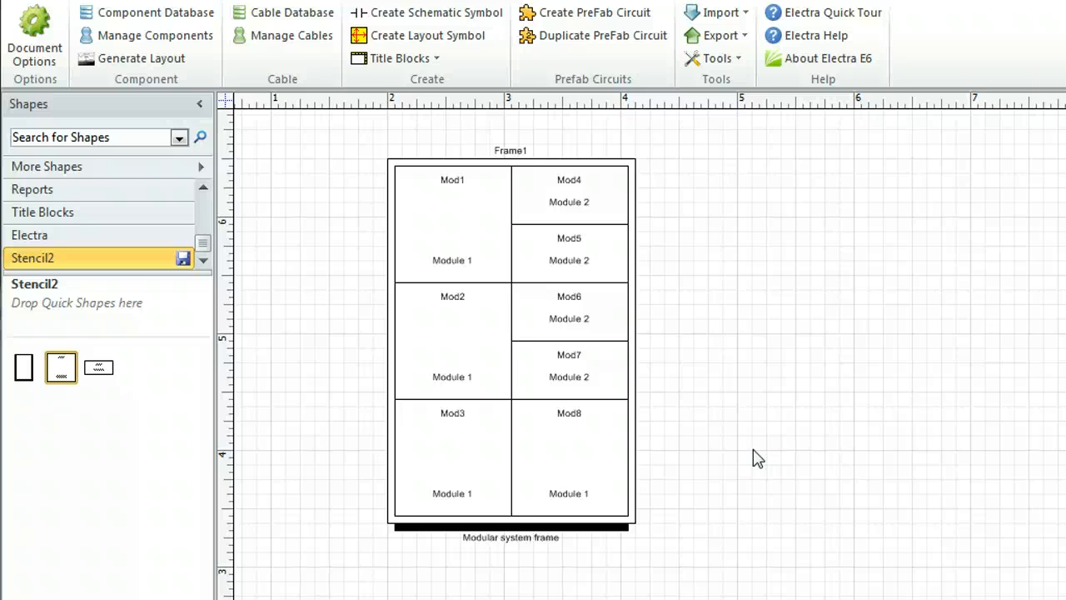
Generate a bill of materials for the assembled switchboard in Excel, with all listing fields included
left_click(717, 35)
left_click(733, 130)
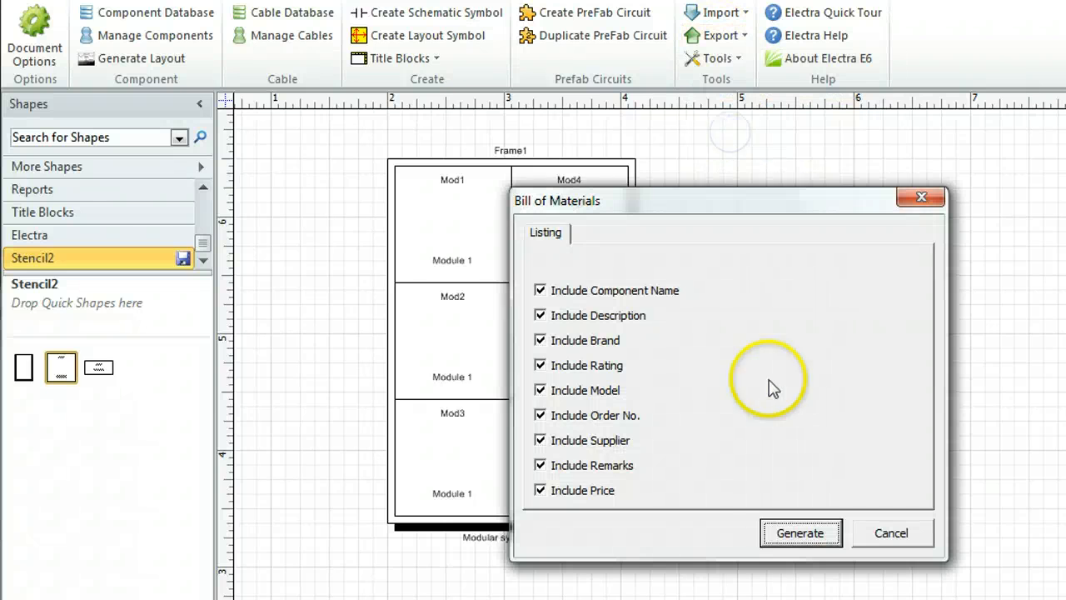
left_click(801, 536)
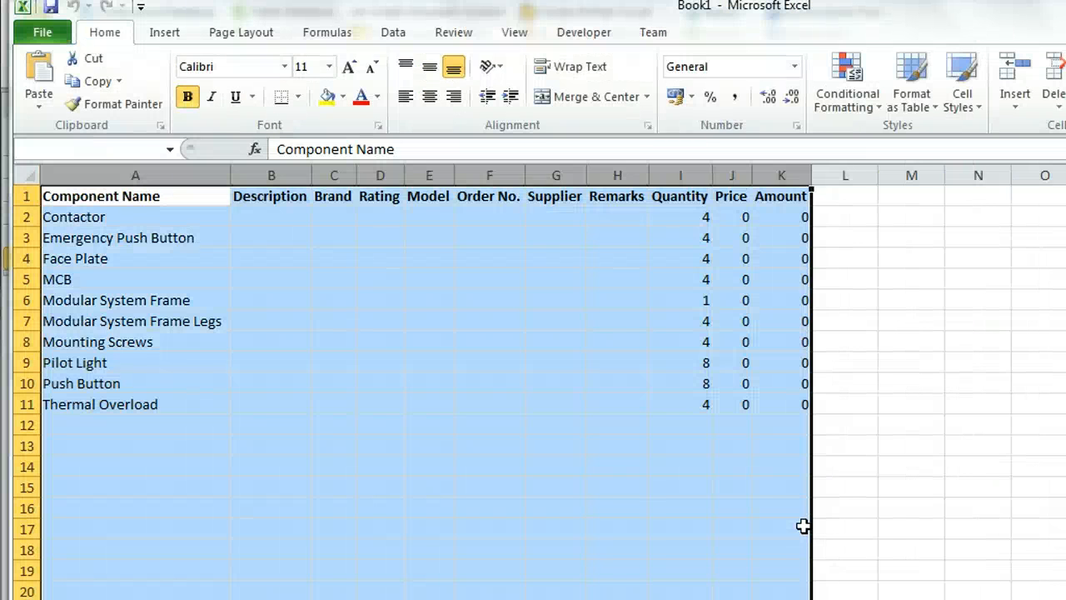
Review each component row and its quantity in the bill of materials, from Contactor to Thermal Overload, and close the workbook without saving
left_click(801, 468)
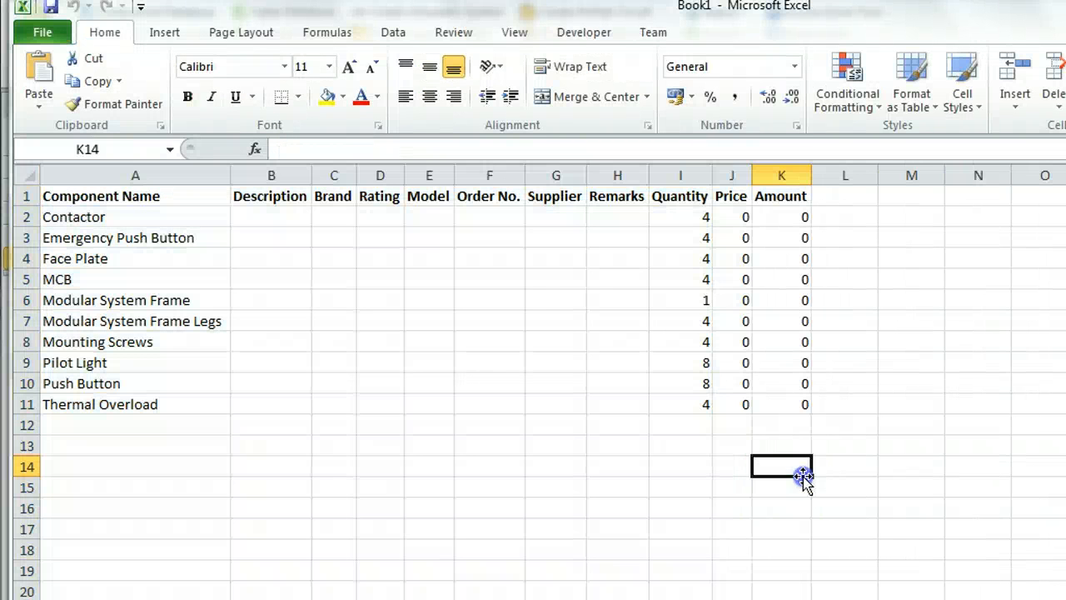
left_click(25, 216)
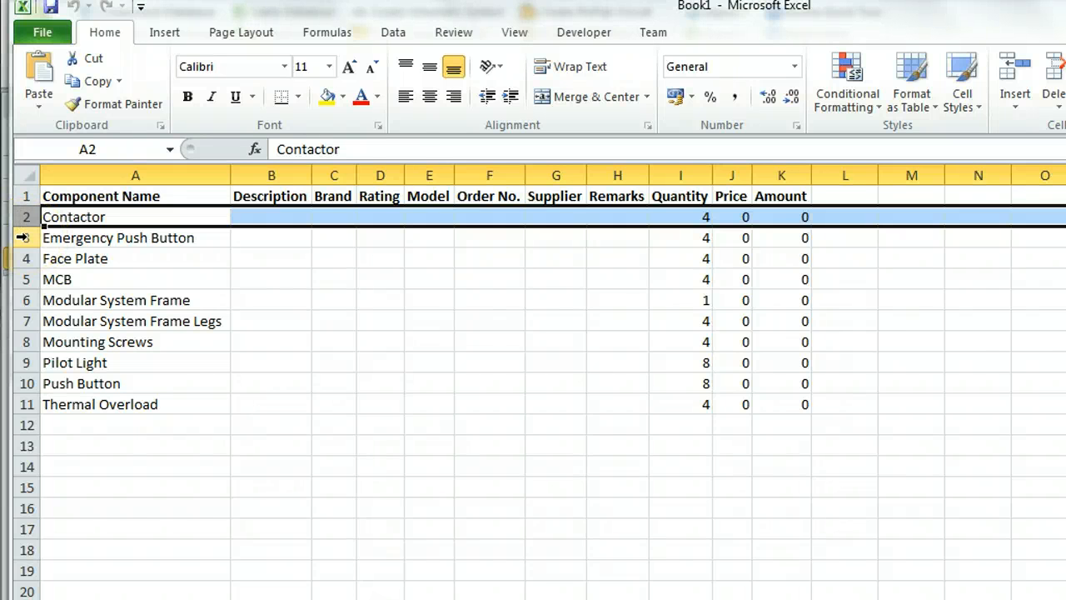
left_click(23, 237)
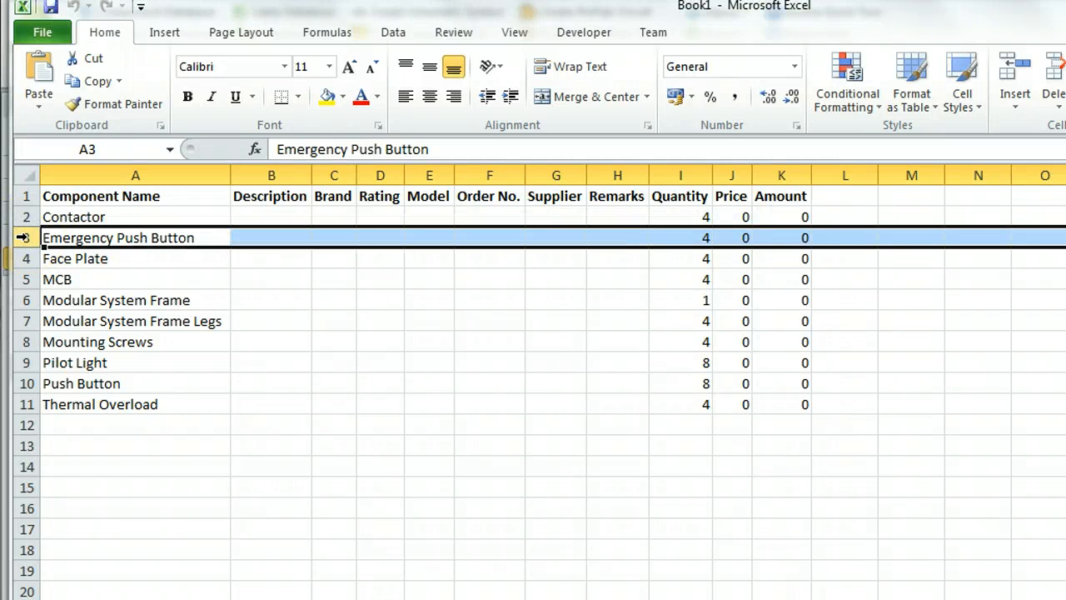
left_click(24, 259)
left_click(24, 279)
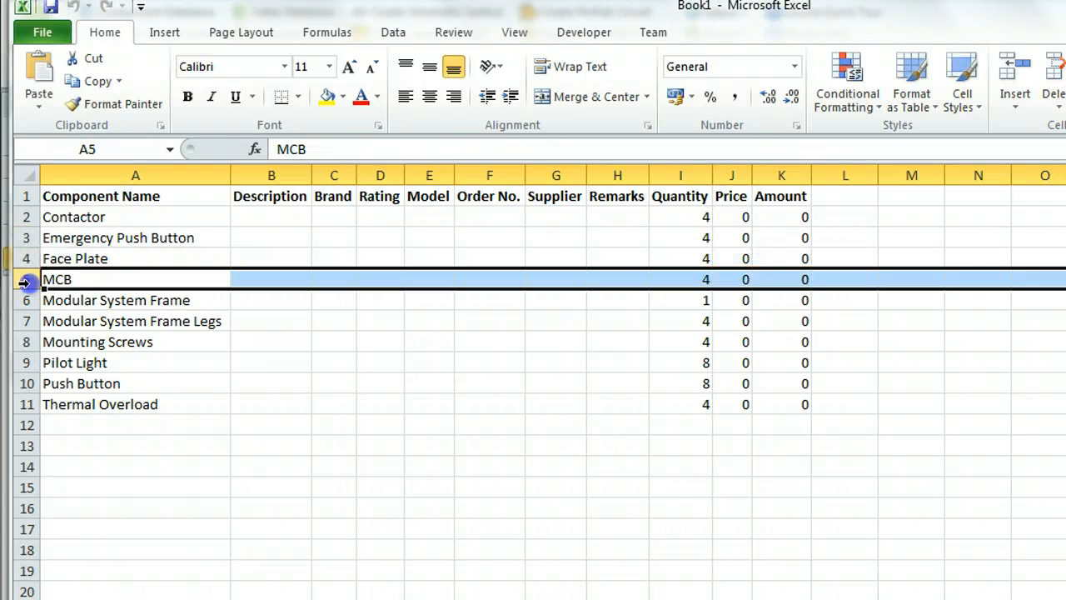
left_click(24, 300)
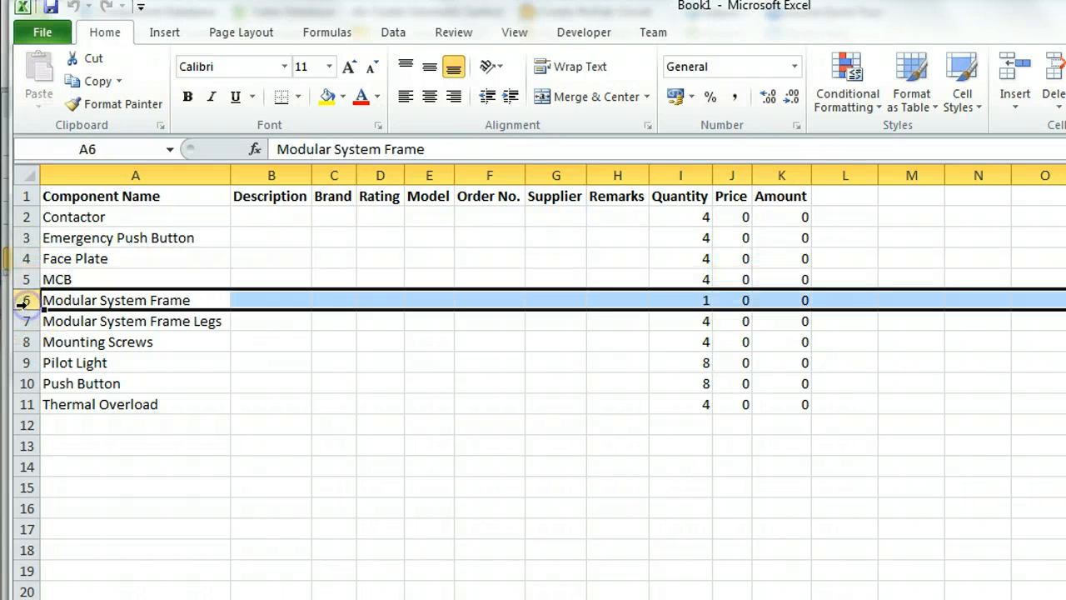
left_click(20, 322)
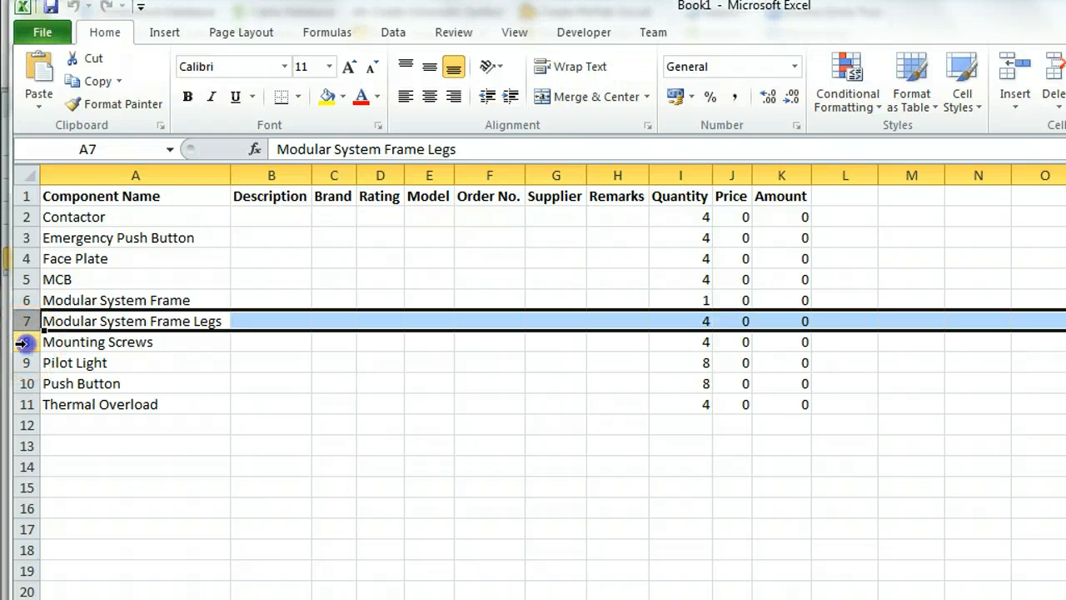
left_click(22, 342)
left_click(22, 363)
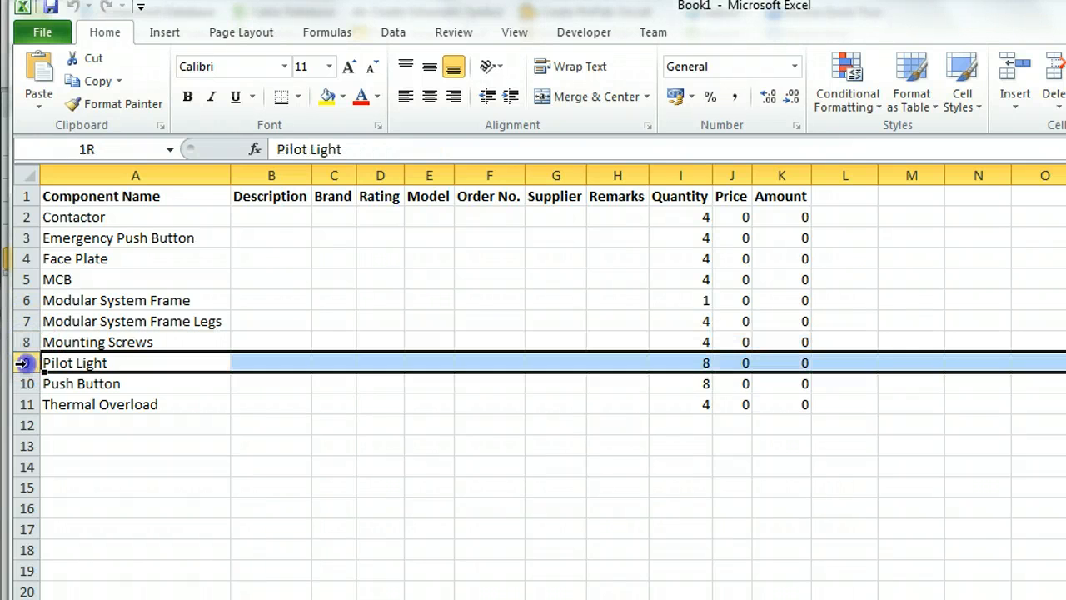
left_click(22, 383)
left_click(24, 404)
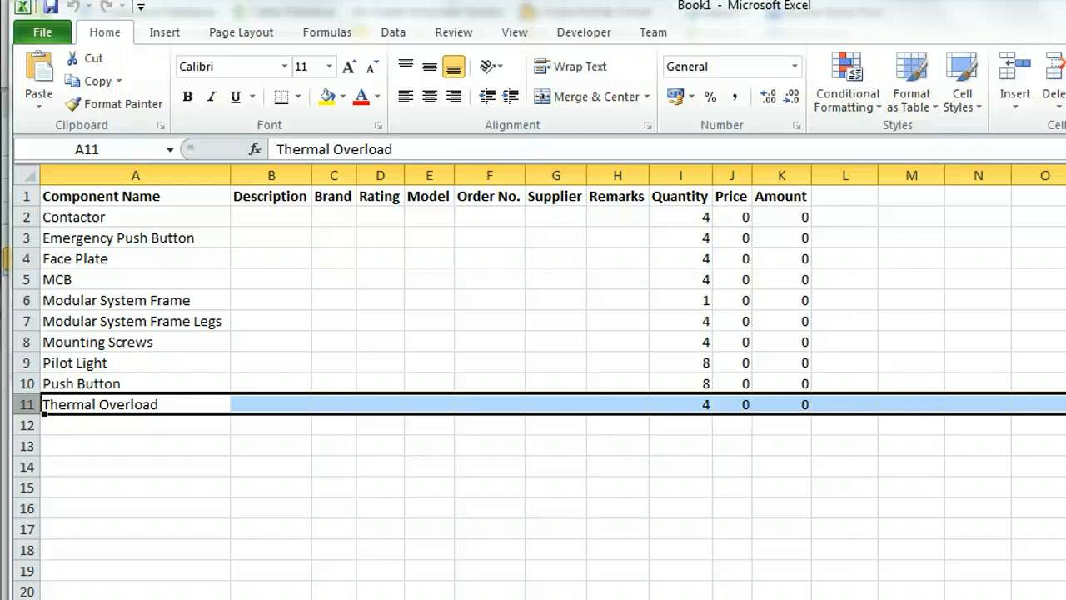
key("alt+F4")
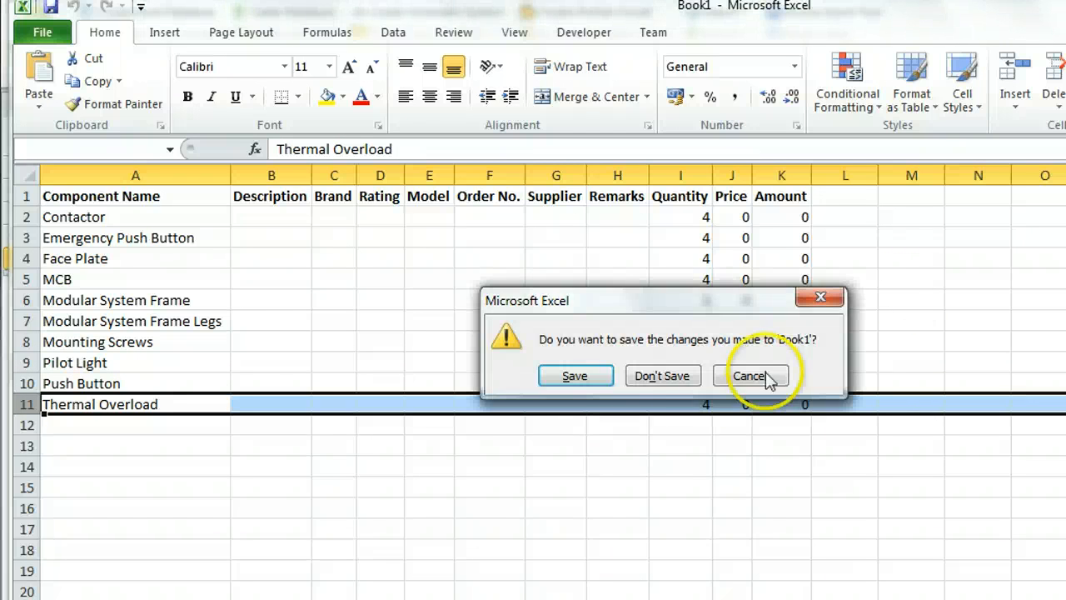
left_click(676, 385)
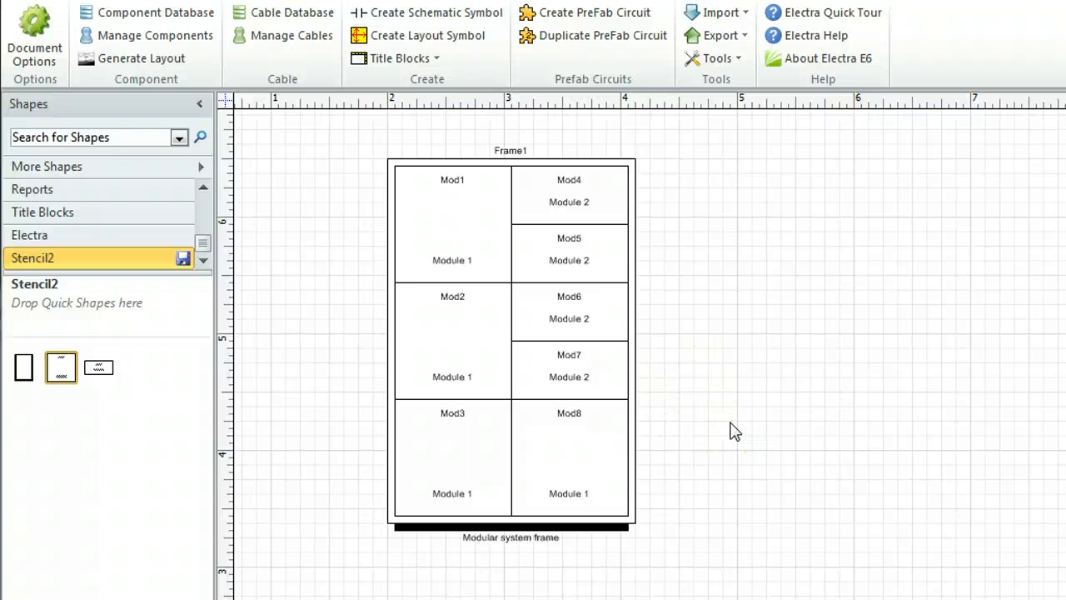